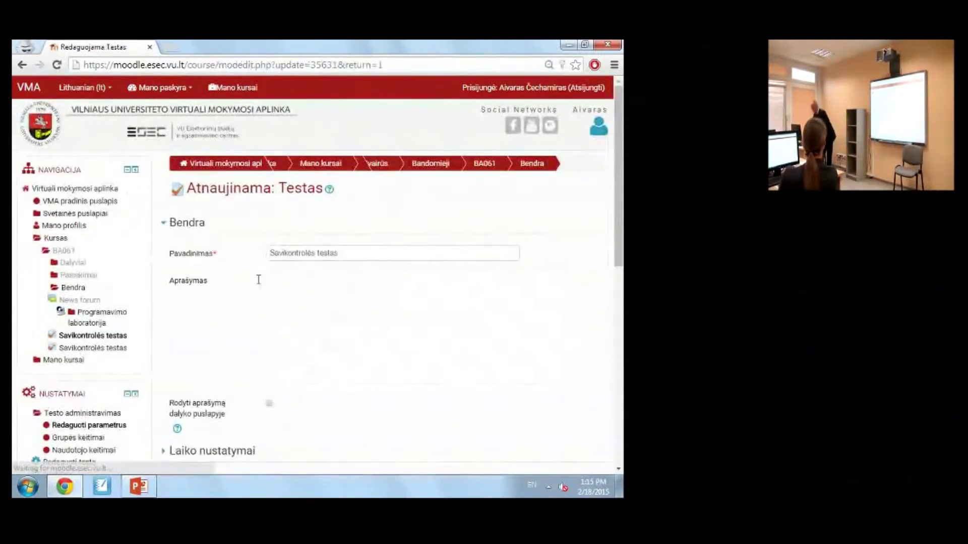
- Show the quiz settings in full screen and examine the Laiko nustatymai and Įvertis sections
{"action": "scroll", "coordinate": [240, 287], "scroll_direction": "down", "scroll_amount": 2}
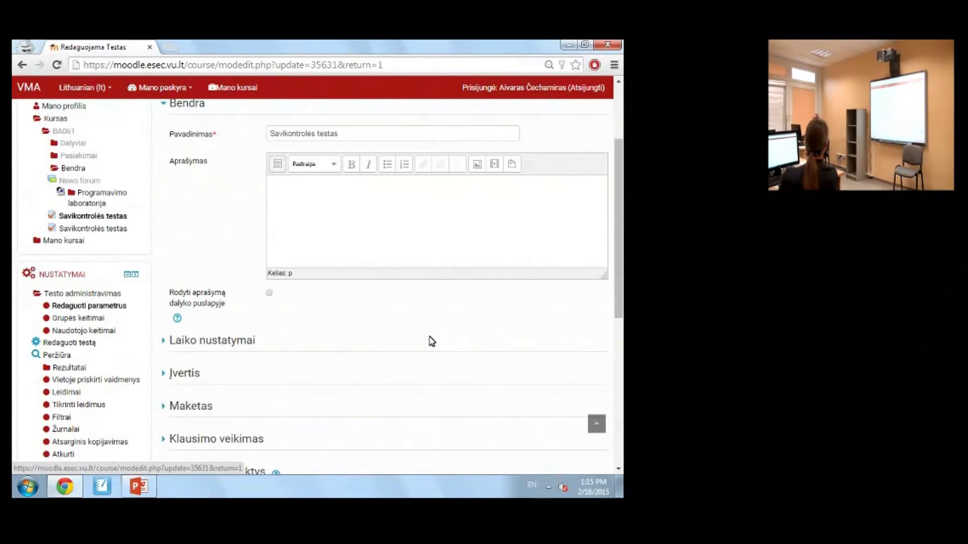
{"action": "key", "text": "F11"}
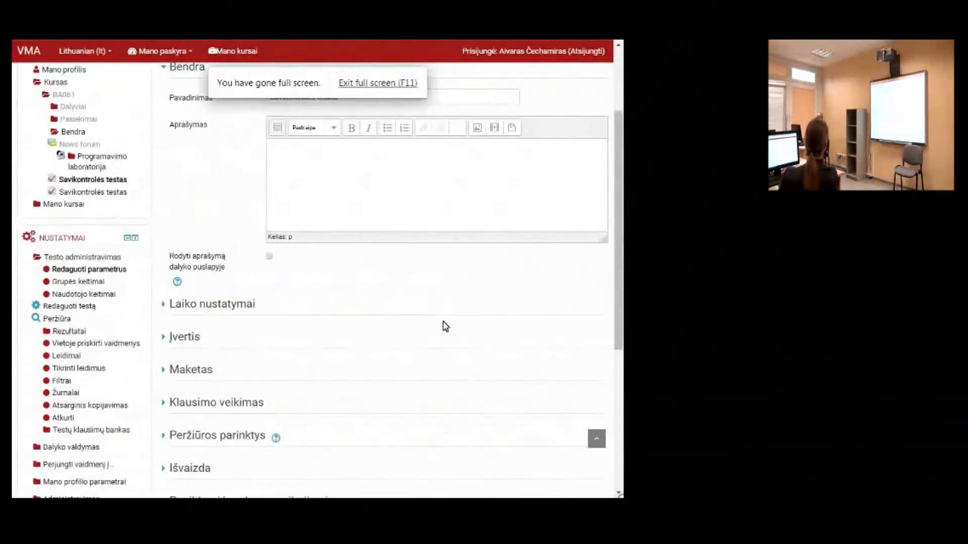
{"action": "left_click", "coordinate": [237, 308]}
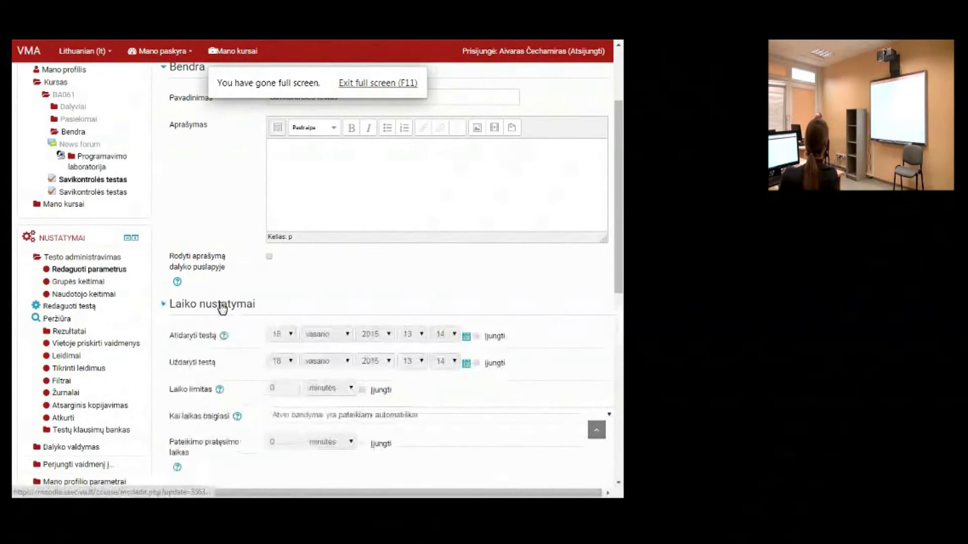
{"action": "left_click", "coordinate": [215, 309]}
{"action": "left_click", "coordinate": [192, 340]}
{"action": "scroll", "coordinate": [443, 303], "scroll_direction": "down", "scroll_amount": 3}
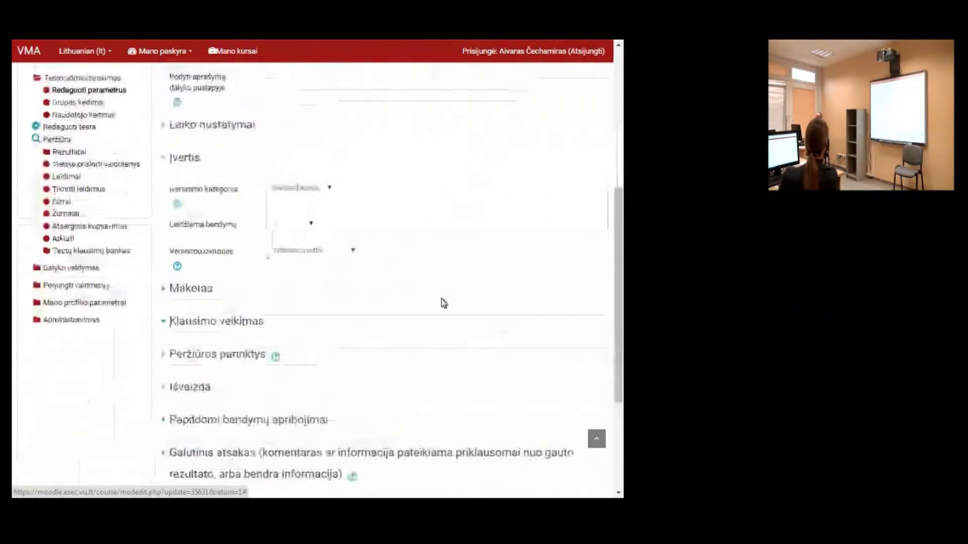
- Expand the Maketas section and examine the Klausimų tvarka options, keeping "Taip, kaip rodoma redagavimo ekrane"
{"action": "left_click", "coordinate": [209, 288]}
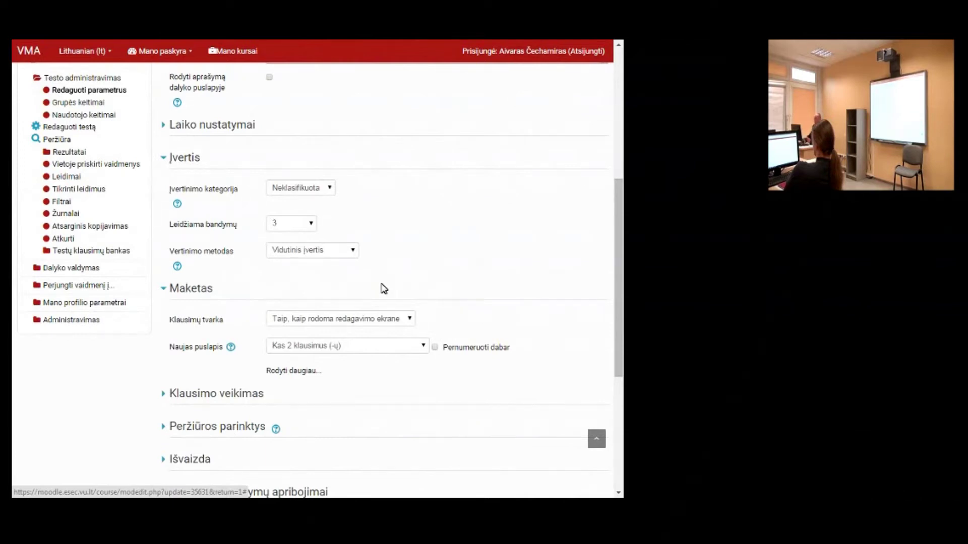
{"action": "left_click", "coordinate": [398, 323]}
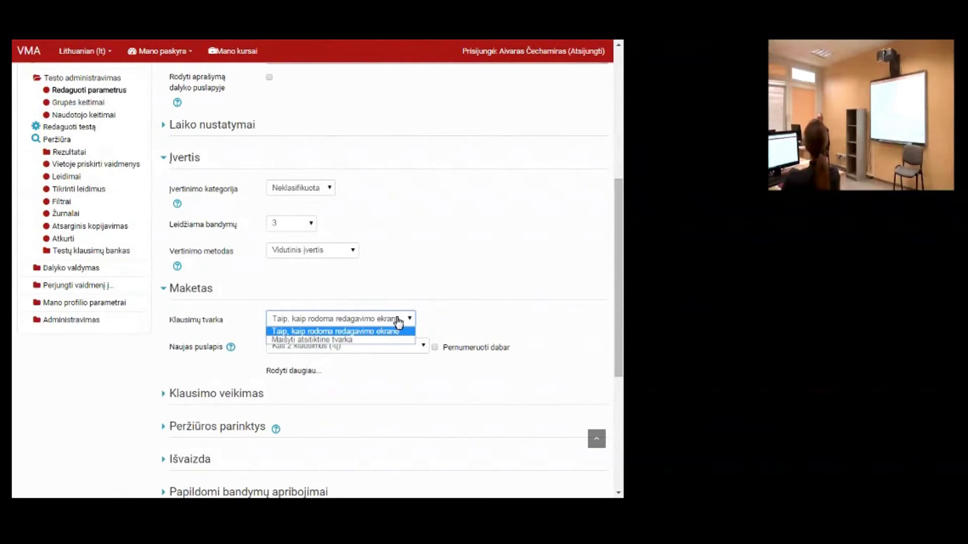
{"action": "left_click", "coordinate": [359, 333]}
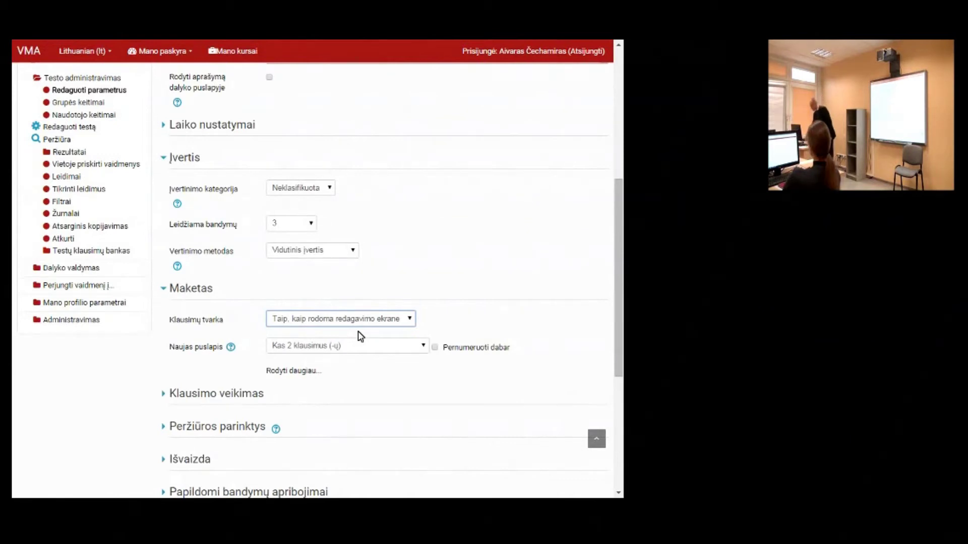
{"action": "left_click", "coordinate": [460, 313]}
- Set Naujas puslapis in the Maketas section to "Kas 4 klausimus (-ų)"
{"action": "scroll", "coordinate": [469, 294], "scroll_direction": "down", "scroll_amount": 3}
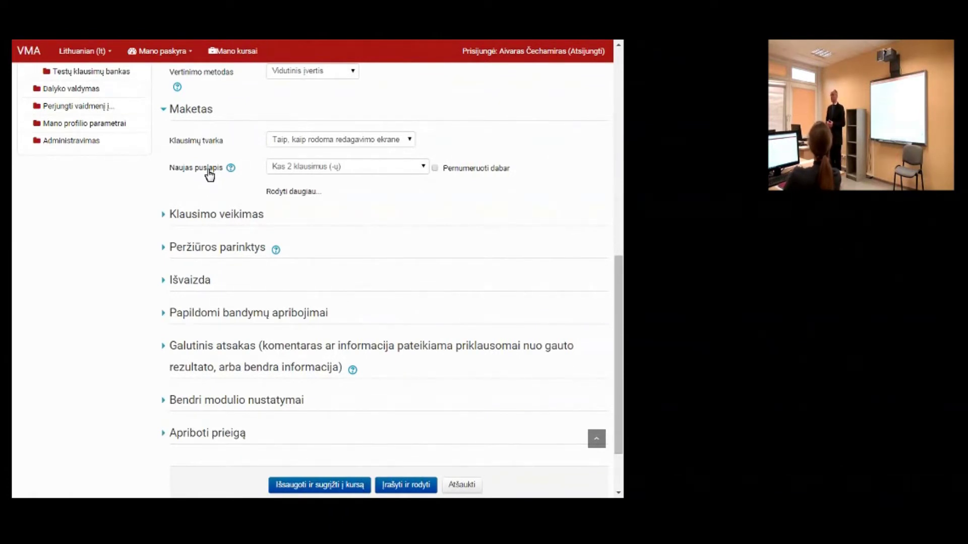
{"action": "left_click", "coordinate": [406, 173]}
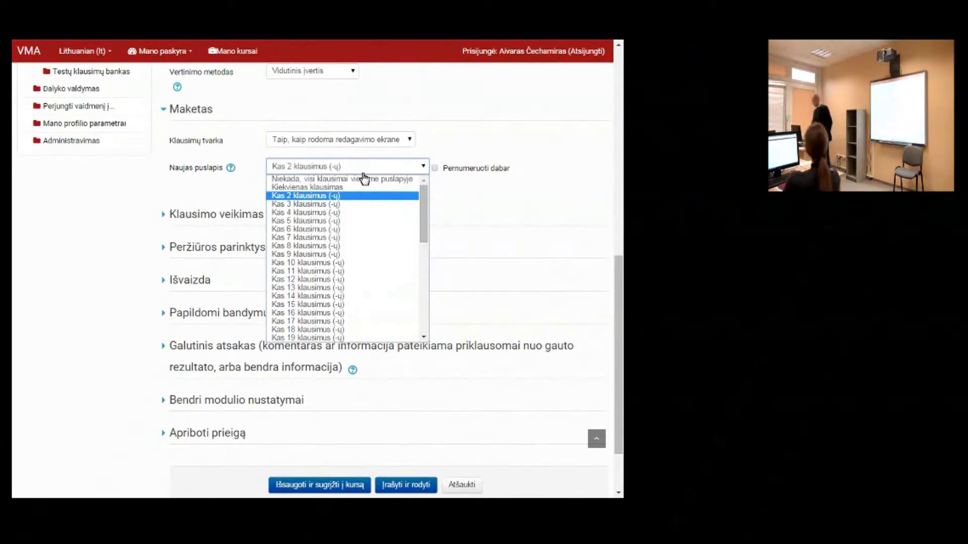
{"action": "key", "text": "Down"}
{"action": "key", "text": "Down"}
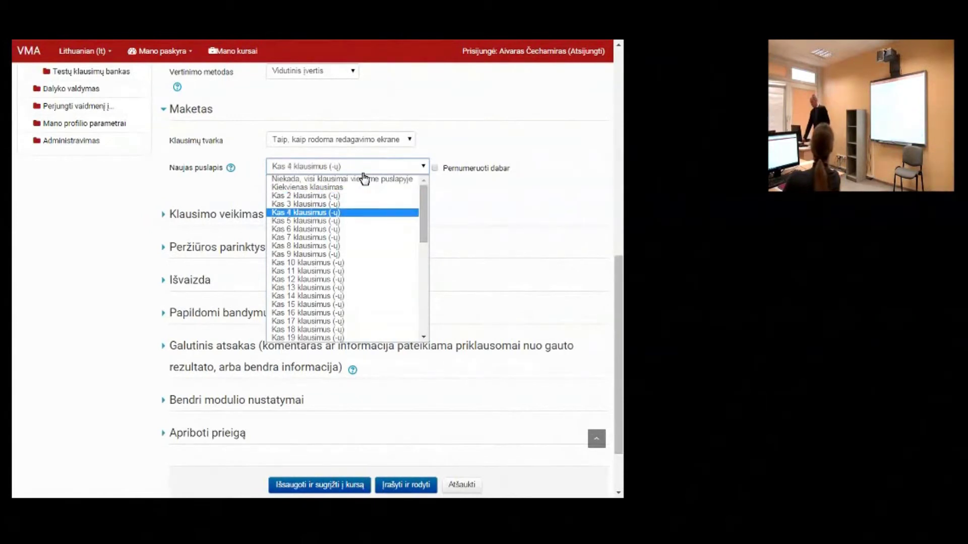
{"action": "key", "text": "Return"}
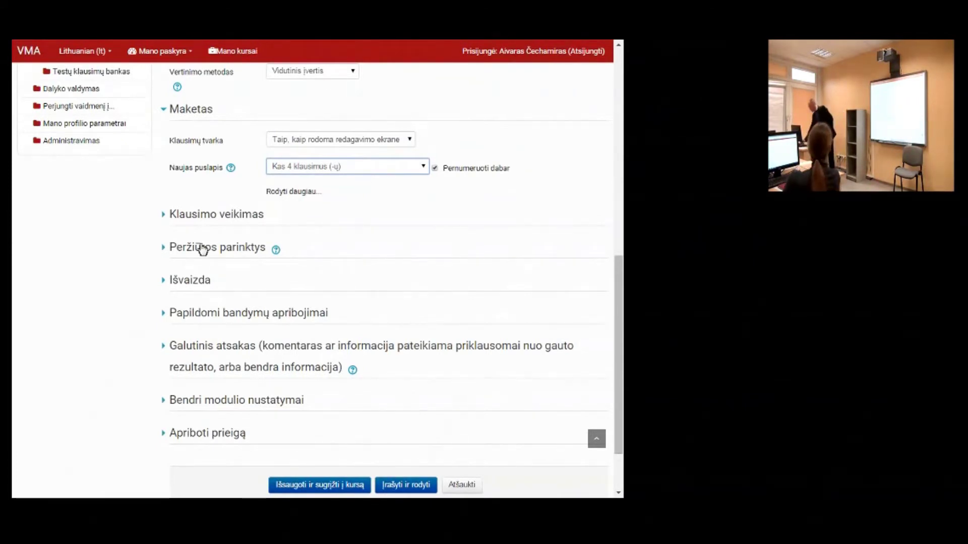
- Reveal the additional Maketas settings and examine the Navigacijos metodas options, keeping "Laisvas"
{"action": "left_click", "coordinate": [278, 193]}
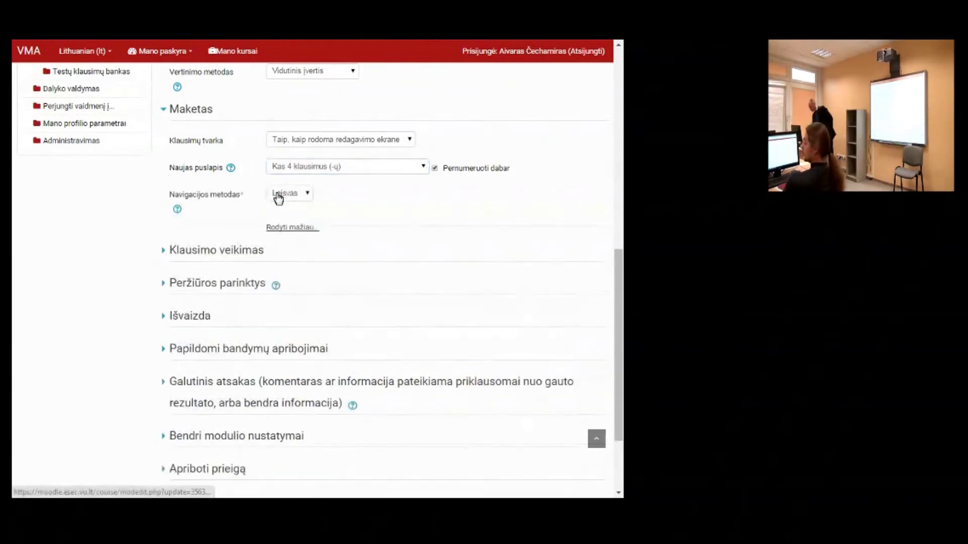
{"action": "left_click", "coordinate": [307, 196]}
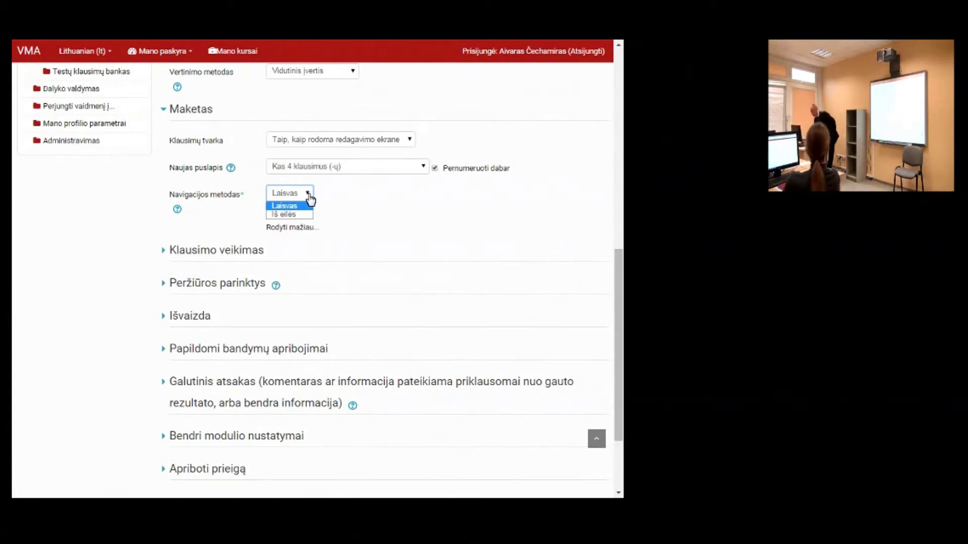
{"action": "left_click", "coordinate": [289, 191]}
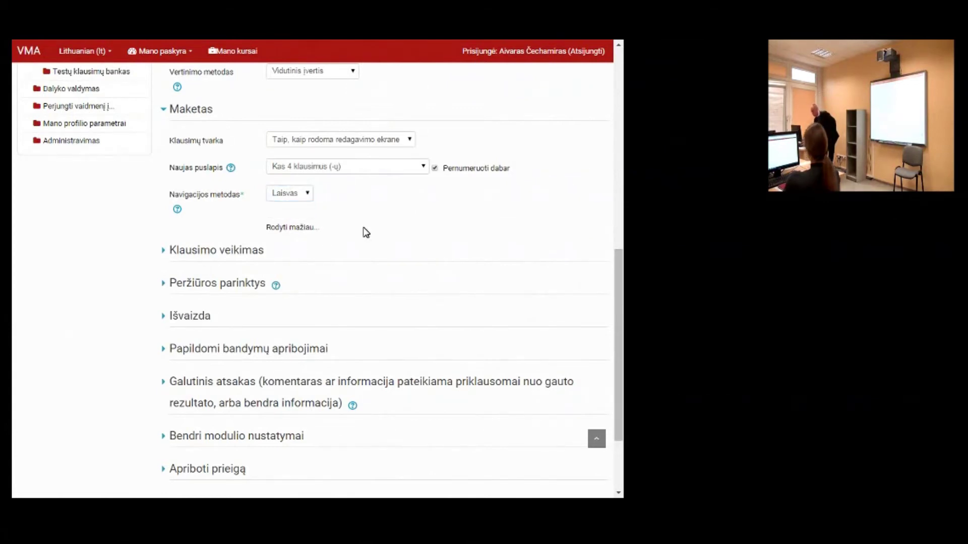
- Expand the Klausimo veikimas section and examine the Maišyti klausimuose options, keeping "Taip"
{"action": "left_click", "coordinate": [231, 252]}
{"action": "scroll", "coordinate": [529, 224], "scroll_direction": "down", "scroll_amount": 2}
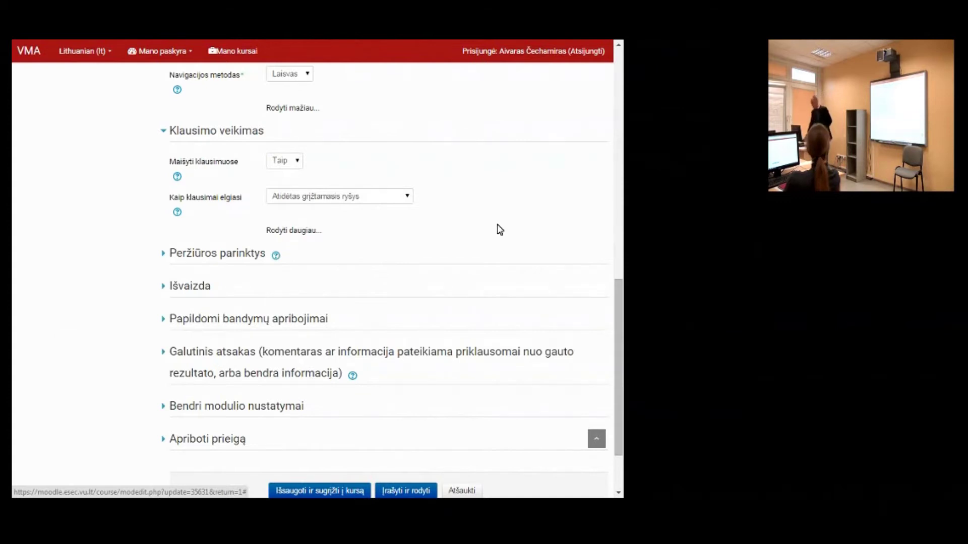
{"action": "left_click", "coordinate": [298, 168]}
{"action": "left_click", "coordinate": [299, 164]}
{"action": "left_click", "coordinate": [298, 163]}
{"action": "left_click", "coordinate": [330, 167]}
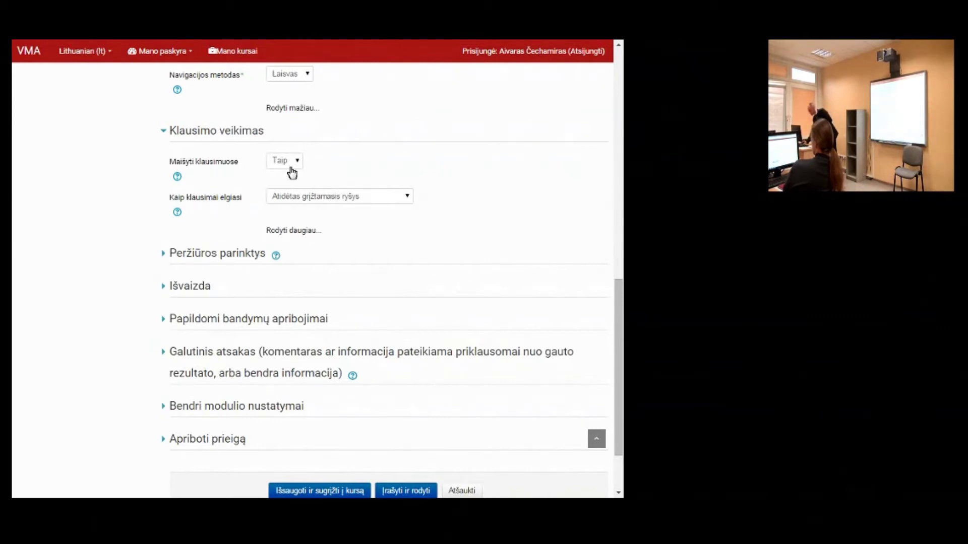
- Set Kaip klausimai elgiasi first to "Adaptuotas režimas" and after that to "Adaptuotas režimas (jokių nuobaudų)"
{"action": "left_click", "coordinate": [318, 198]}
{"action": "left_click", "coordinate": [315, 198]}
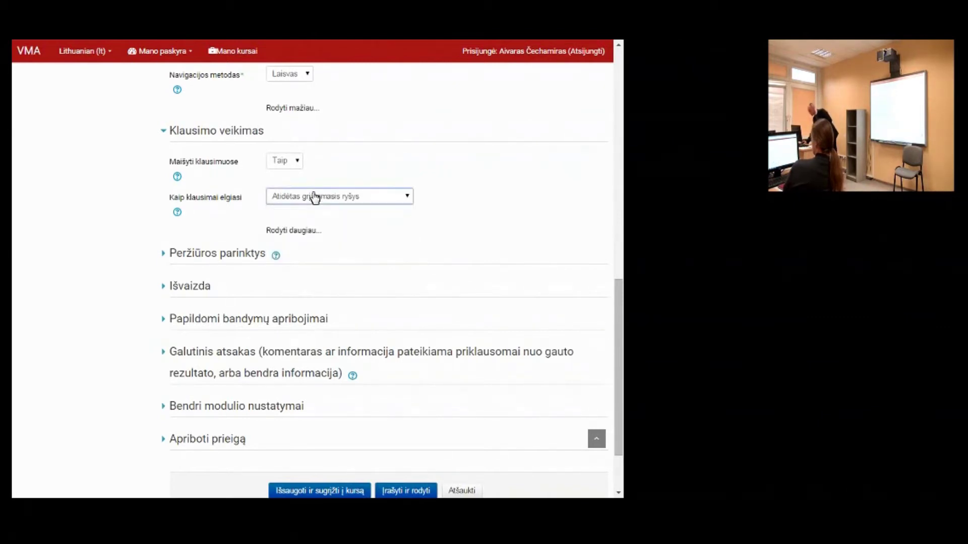
{"action": "left_click", "coordinate": [336, 196]}
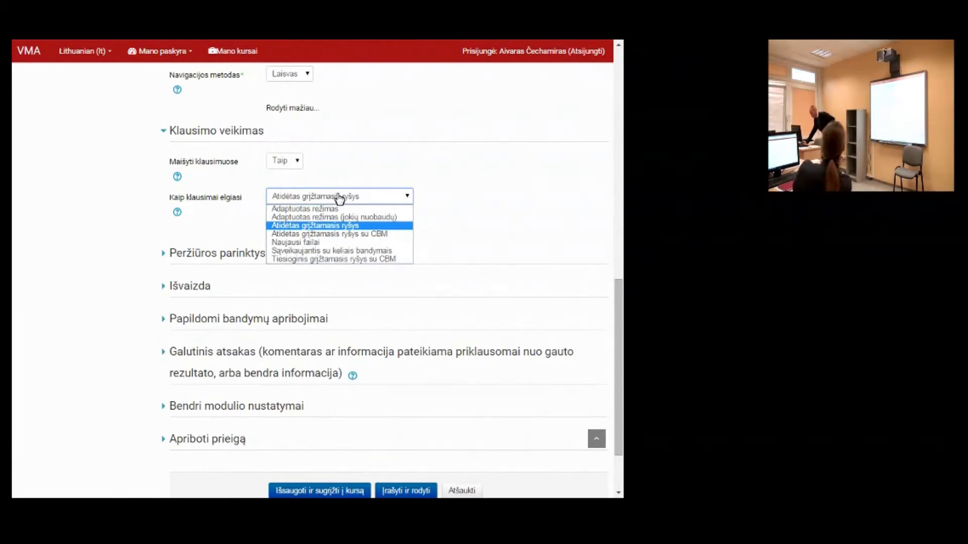
{"action": "left_click", "coordinate": [341, 209]}
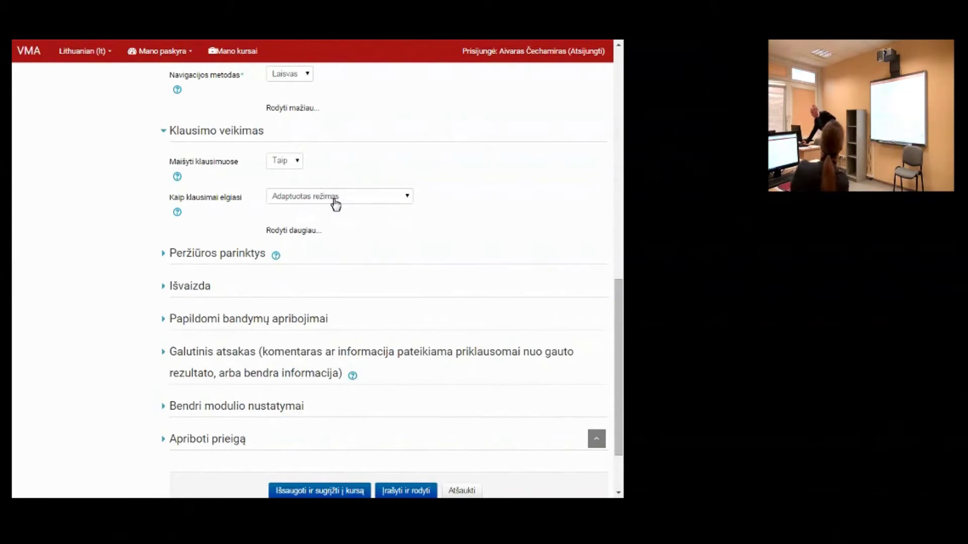
{"action": "left_click", "coordinate": [335, 198]}
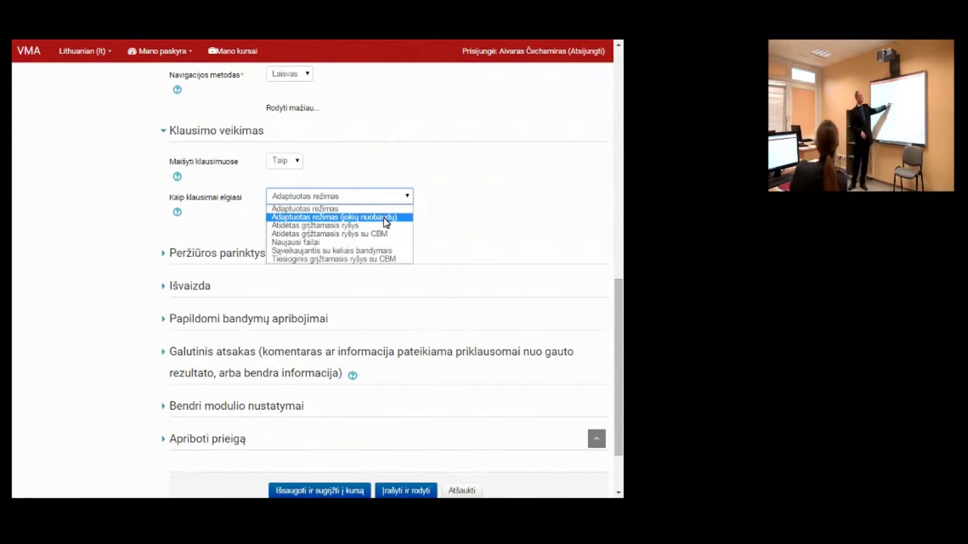
{"action": "left_click", "coordinate": [385, 218]}
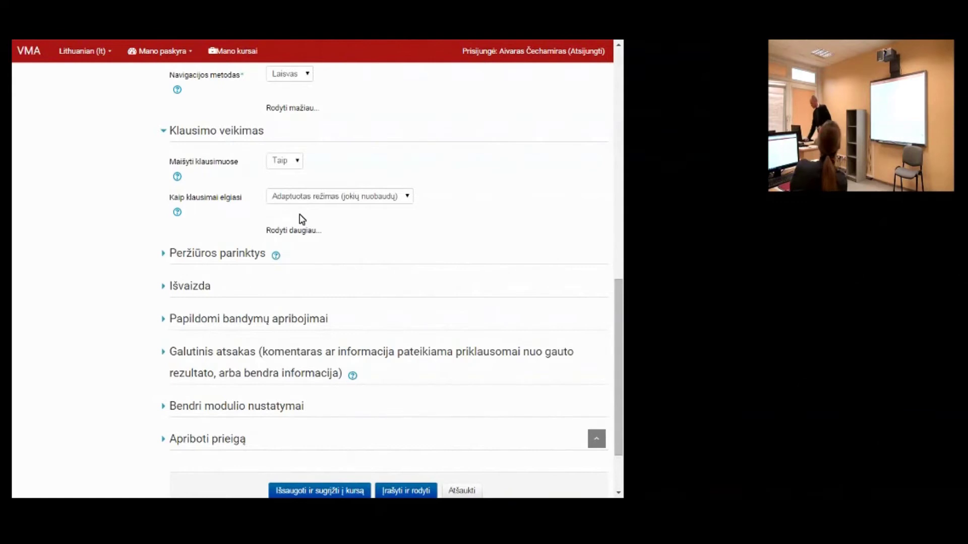
- Set Kaip klausimai elgiasi to "Atidėtas grįžtamasis ryšys su CBM"
{"action": "scroll", "coordinate": [301, 219], "scroll_direction": "up", "scroll_amount": 1}
{"action": "left_click", "coordinate": [303, 222]}
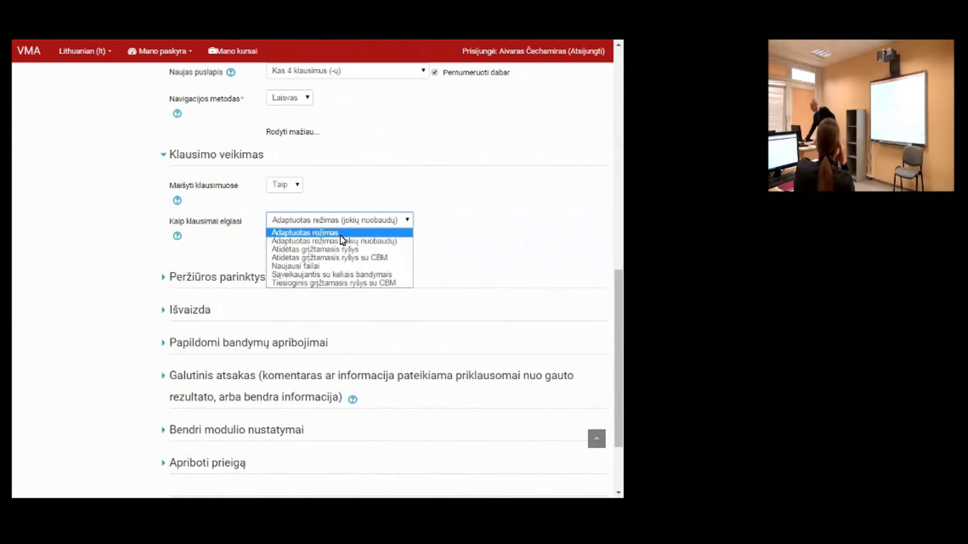
{"action": "left_click", "coordinate": [383, 258]}
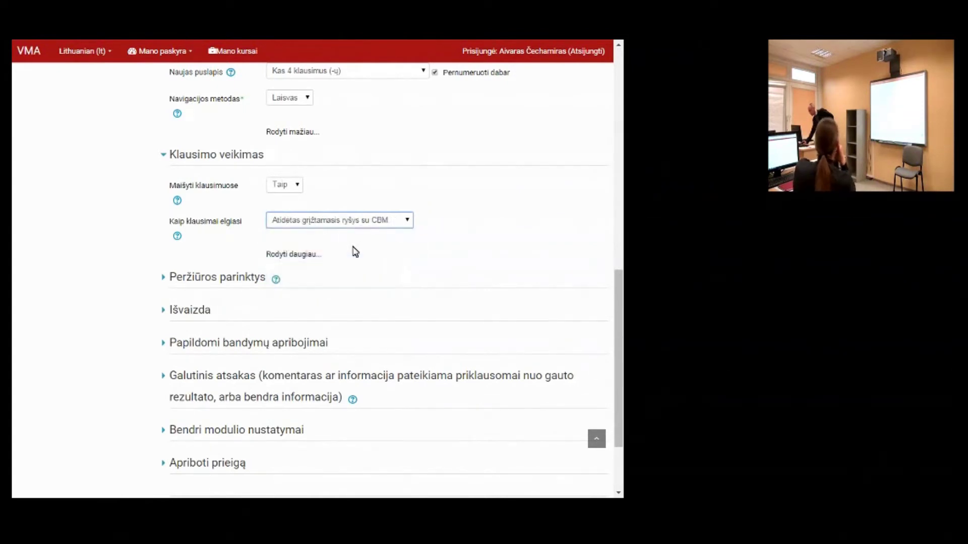
- Switch the site language to English, leaving the quiz settings page without saving the changes
{"action": "left_click", "coordinate": [71, 50]}
{"action": "left_click", "coordinate": [99, 78]}
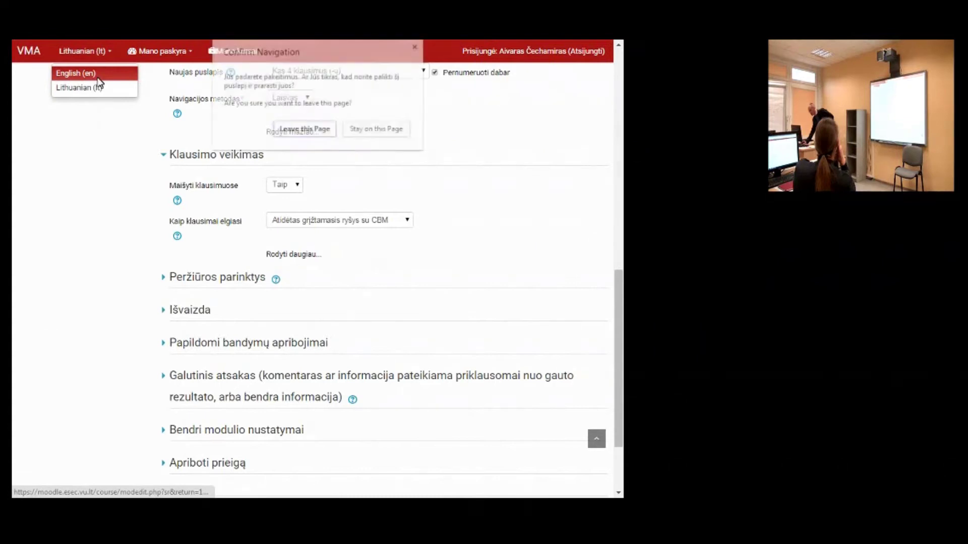
{"action": "left_click", "coordinate": [311, 130]}
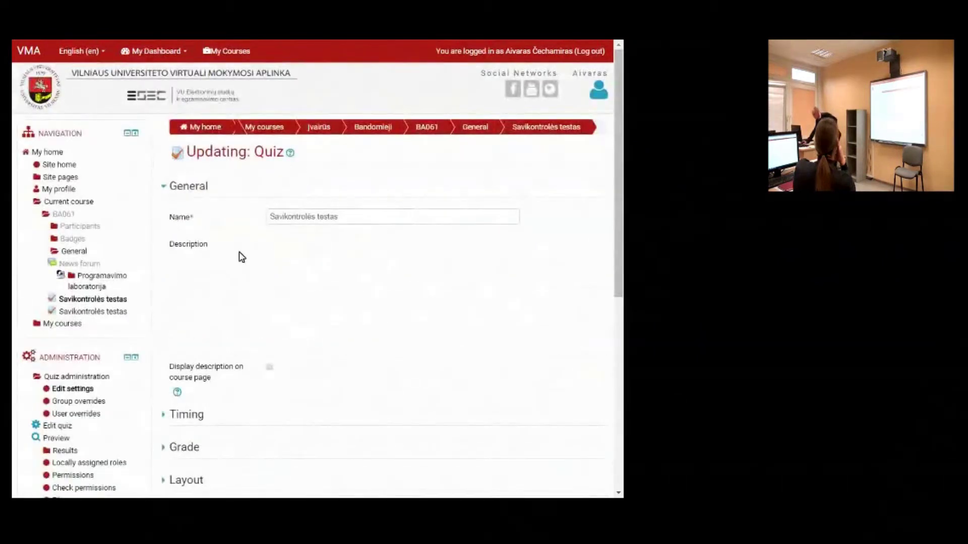
- Expand the Question behaviour section and examine the English names of the How questions behave options, keeping "Deferred feedback"
{"action": "scroll", "coordinate": [247, 345], "scroll_direction": "down", "scroll_amount": 3}
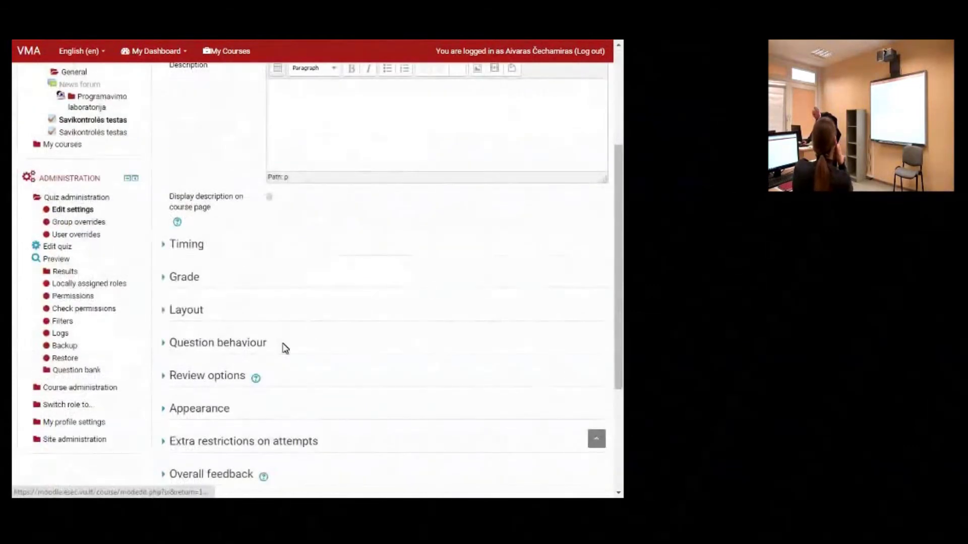
{"action": "left_click", "coordinate": [259, 344]}
{"action": "scroll", "coordinate": [302, 327], "scroll_direction": "down", "scroll_amount": 2}
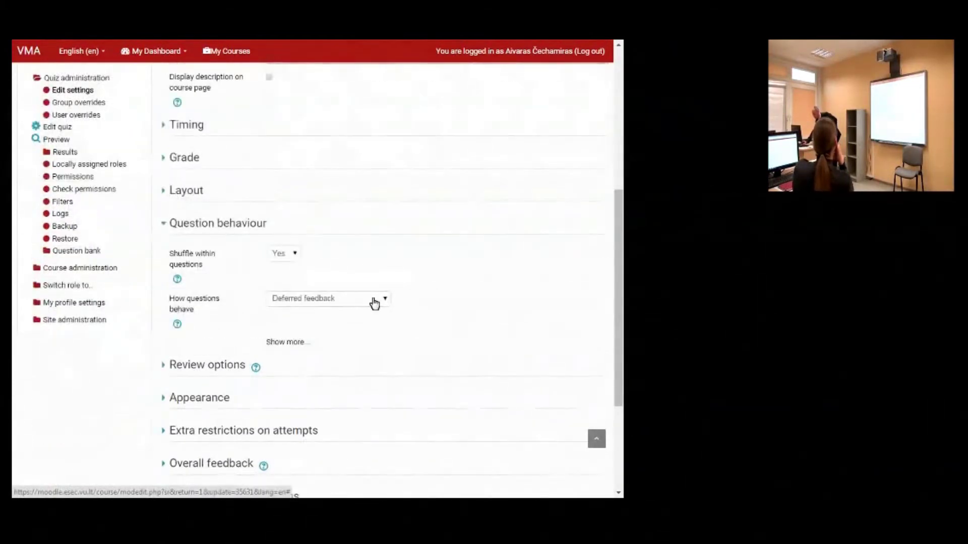
{"action": "left_click", "coordinate": [383, 301]}
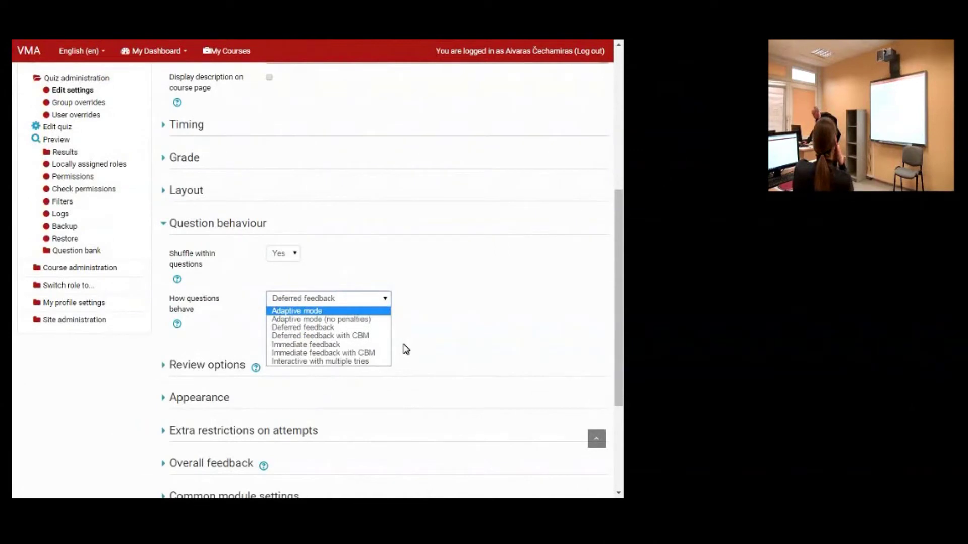
{"action": "left_click", "coordinate": [368, 328]}
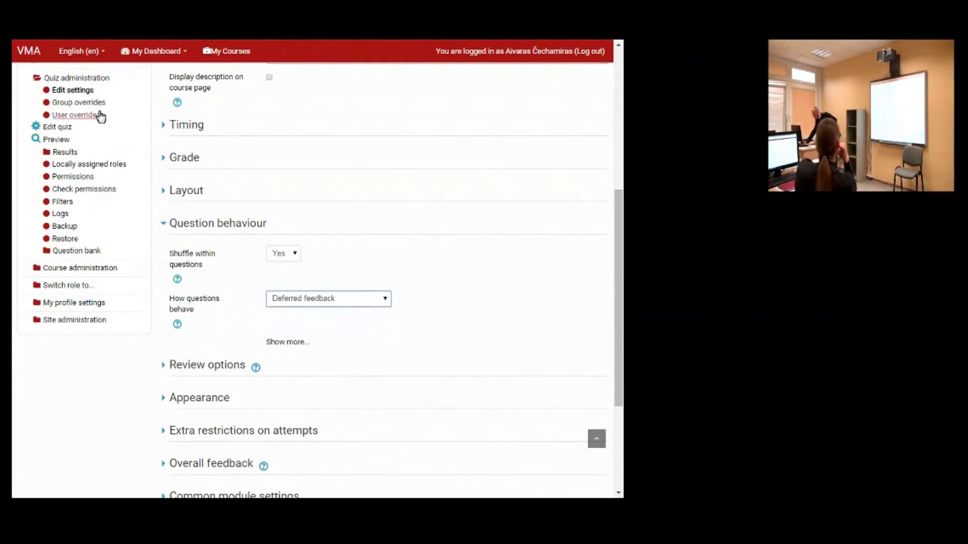
- Switch the site language back to Lithuanian
{"action": "left_click", "coordinate": [98, 50]}
{"action": "left_click", "coordinate": [96, 75]}
{"action": "left_click", "coordinate": [89, 49]}
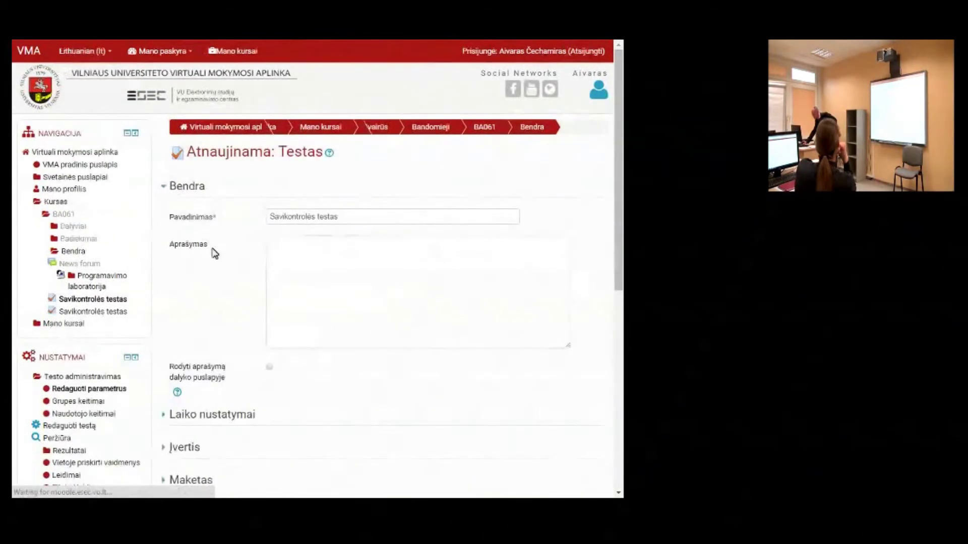
- Expand the Klausimo veikimas section and set Kaip klausimai elgiasi to "Sąveikaujantis su keliais bandymais"
{"action": "scroll", "coordinate": [214, 252], "scroll_direction": "down", "scroll_amount": 4}
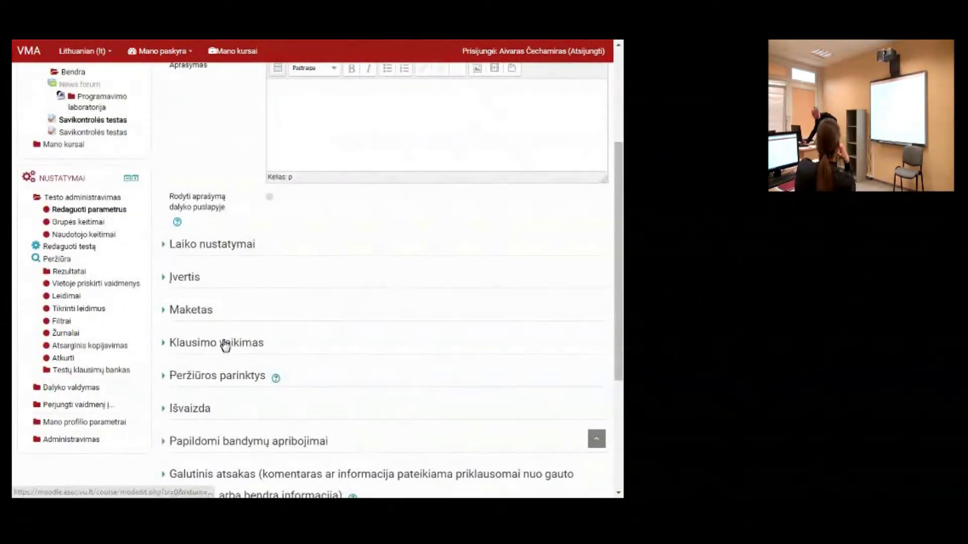
{"action": "scroll", "coordinate": [373, 309], "scroll_direction": "down", "scroll_amount": 2}
{"action": "left_click", "coordinate": [363, 292]}
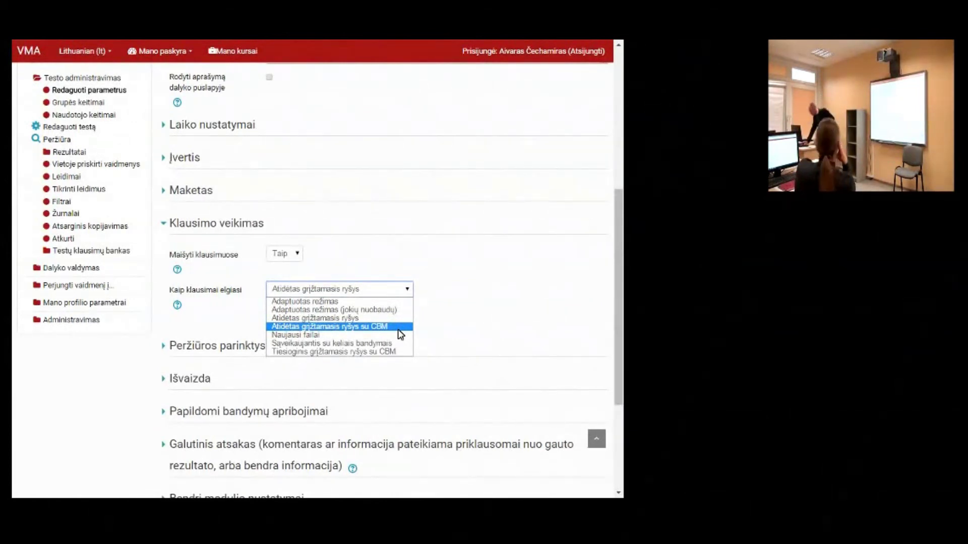
{"action": "key", "text": "Up"}
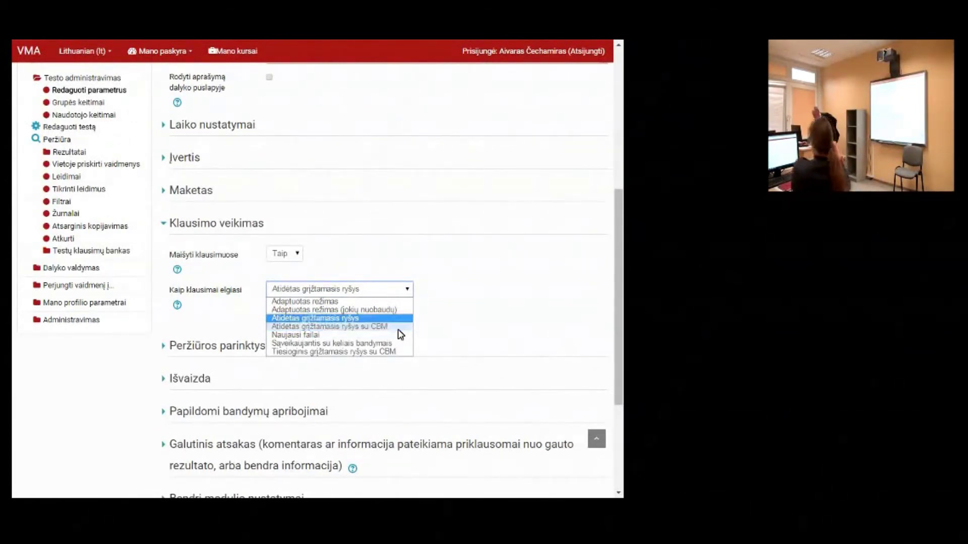
{"action": "key", "text": "Down"}
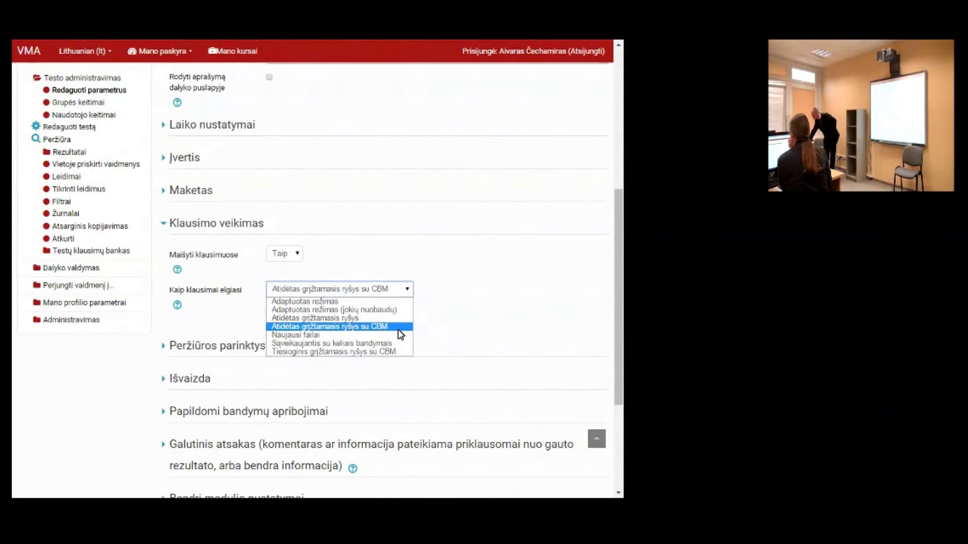
{"action": "key", "text": "Down"}
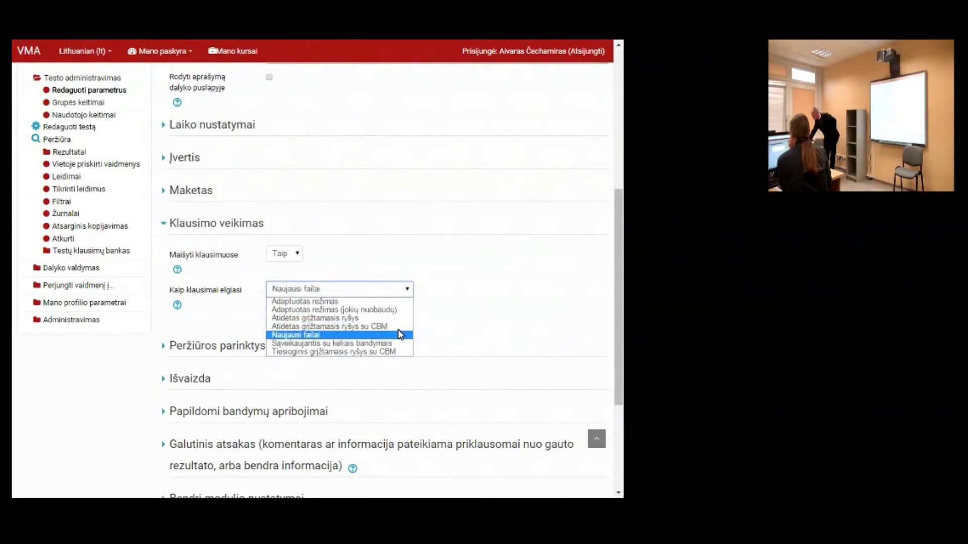
{"action": "key", "text": "Down"}
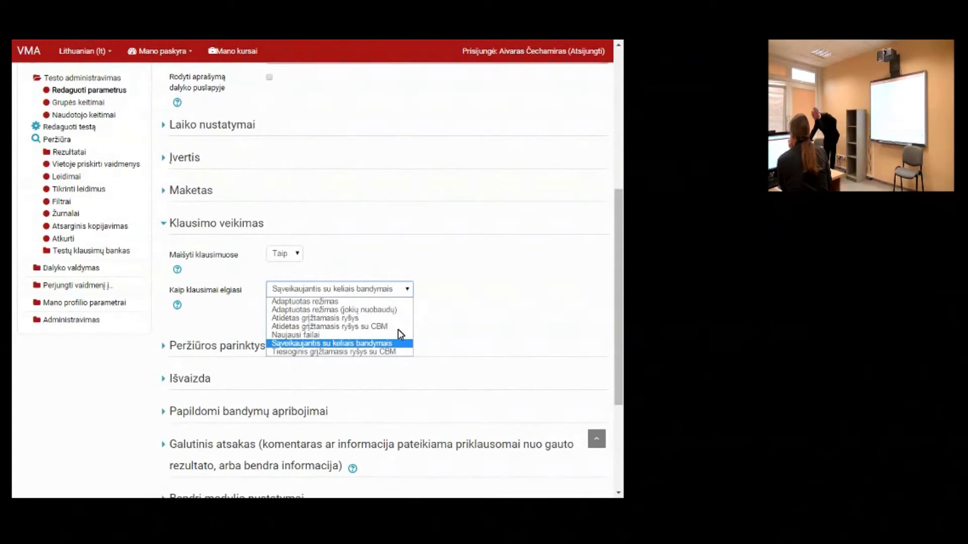
{"action": "key", "text": "Up"}
{"action": "key", "text": "Down"}
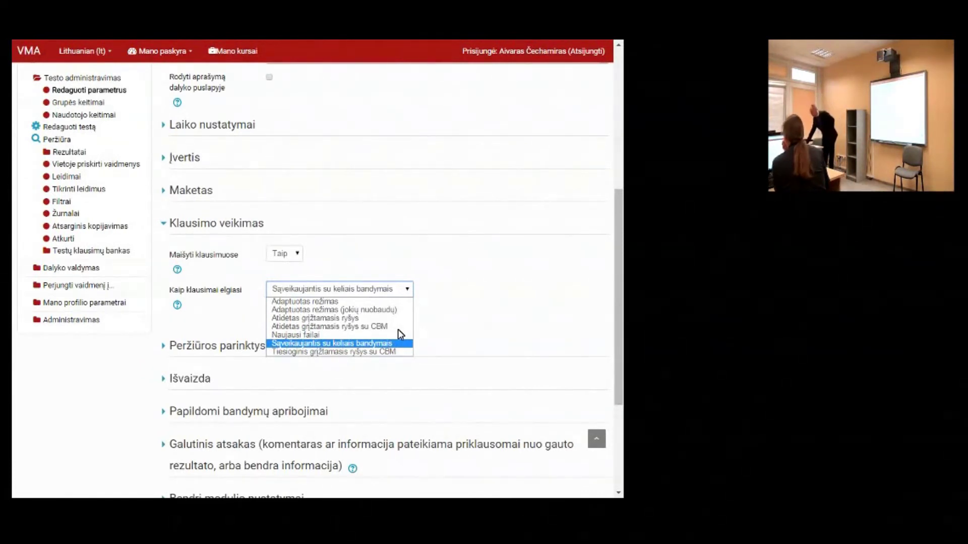
{"action": "left_click", "coordinate": [465, 313]}
- Expand the Peržiūros parinktys section and examine the review options for each stage of the attempt
{"action": "left_click", "coordinate": [226, 358]}
{"action": "scroll", "coordinate": [509, 264], "scroll_direction": "down", "scroll_amount": 5}
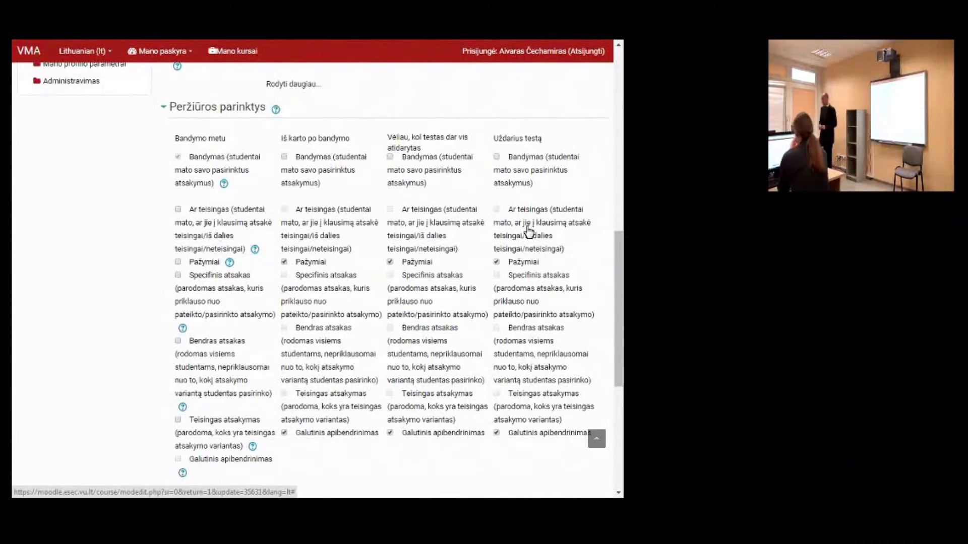
{"action": "scroll", "coordinate": [528, 232], "scroll_direction": "up", "scroll_amount": 1}
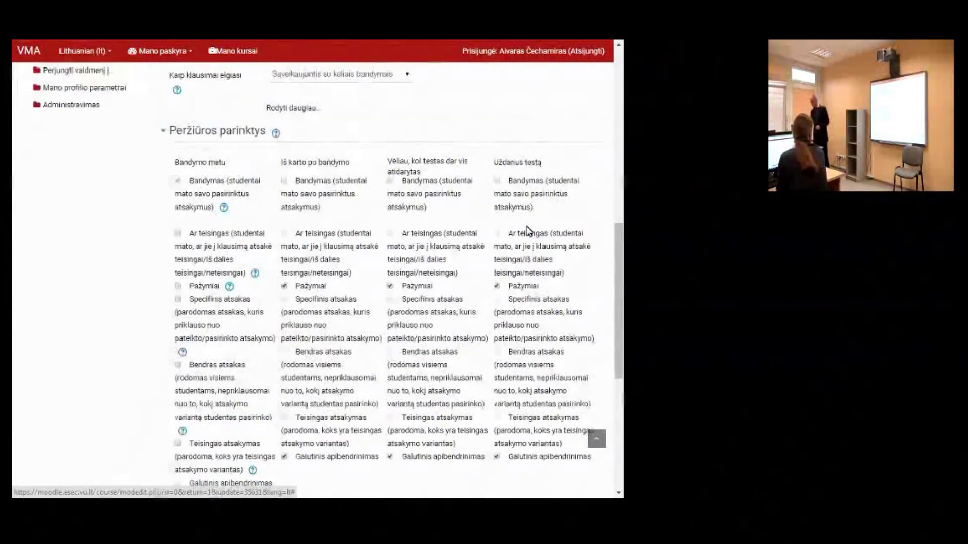
{"action": "scroll", "coordinate": [529, 232], "scroll_direction": "down", "scroll_amount": 1}
{"action": "scroll", "coordinate": [528, 232], "scroll_direction": "down", "scroll_amount": 3}
{"action": "scroll", "coordinate": [529, 232], "scroll_direction": "down", "scroll_amount": 3}
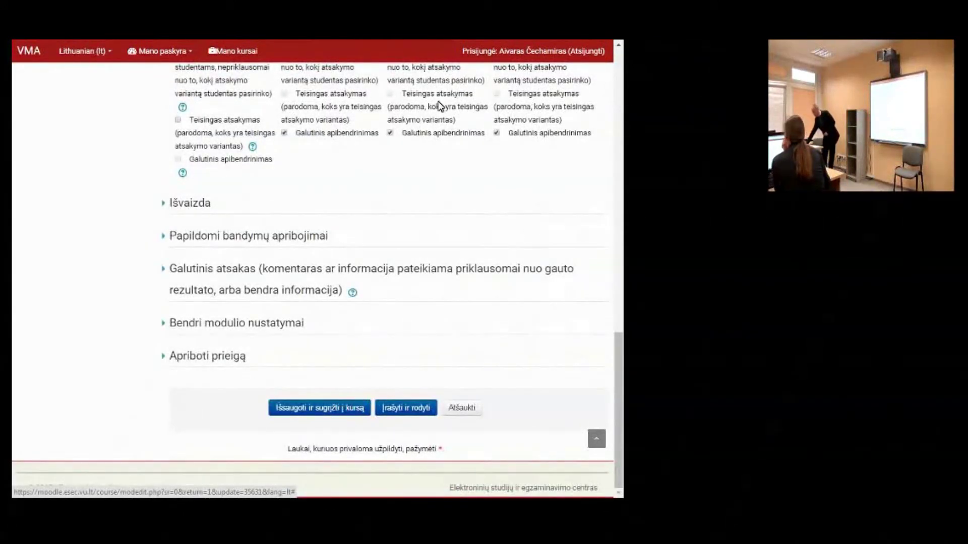
- Examine the basic and additional Išvaizda settings, including user picture and decimal places, keeping their values, then collapse the section
{"action": "left_click", "coordinate": [191, 203]}
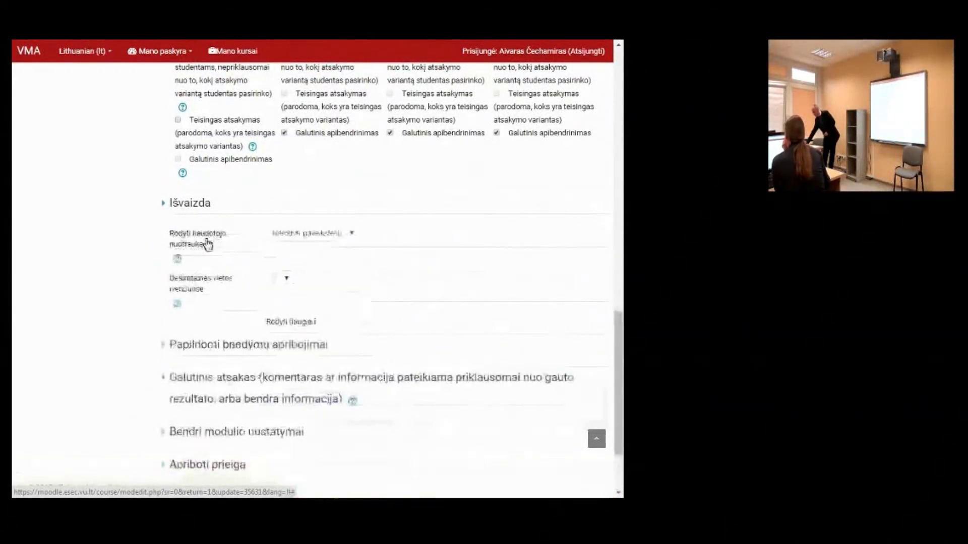
{"action": "left_click", "coordinate": [199, 345]}
{"action": "scroll", "coordinate": [68, 264], "scroll_direction": "down", "scroll_amount": 3}
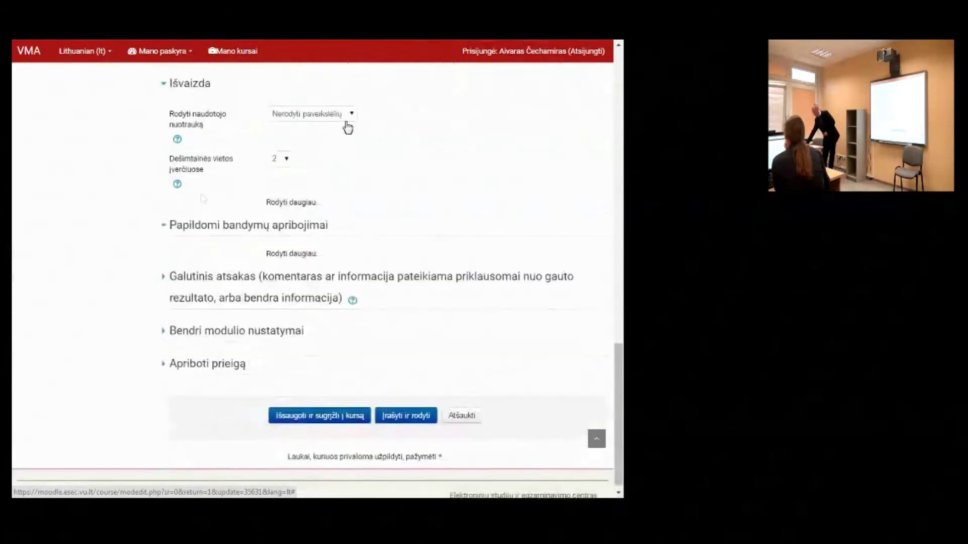
{"action": "left_click", "coordinate": [347, 123]}
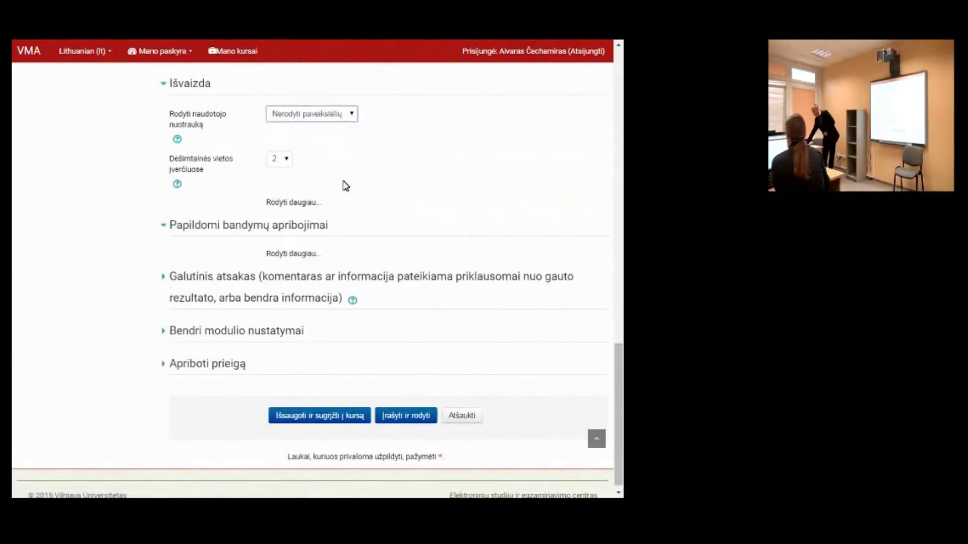
{"action": "left_click", "coordinate": [353, 115]}
{"action": "left_click", "coordinate": [347, 126]}
{"action": "left_click", "coordinate": [291, 170]}
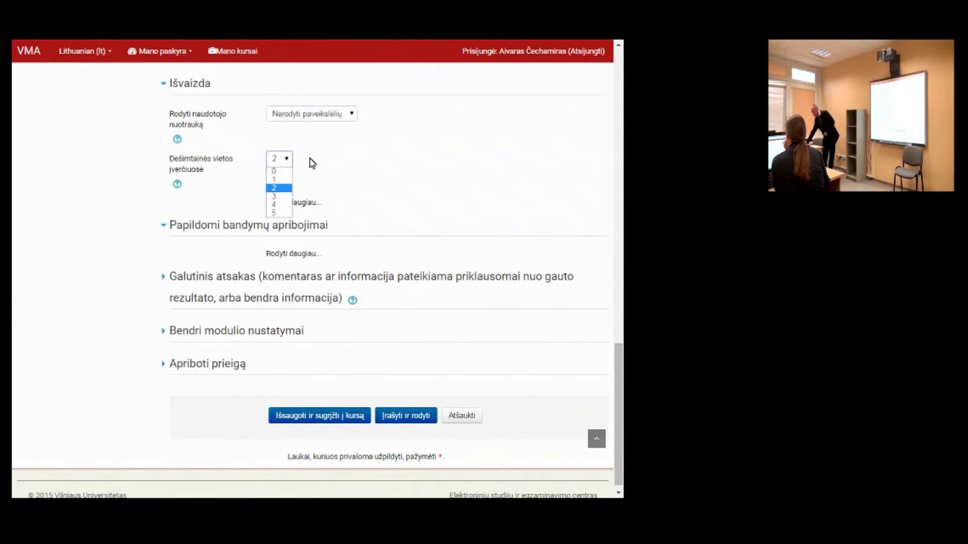
{"action": "left_click", "coordinate": [305, 191]}
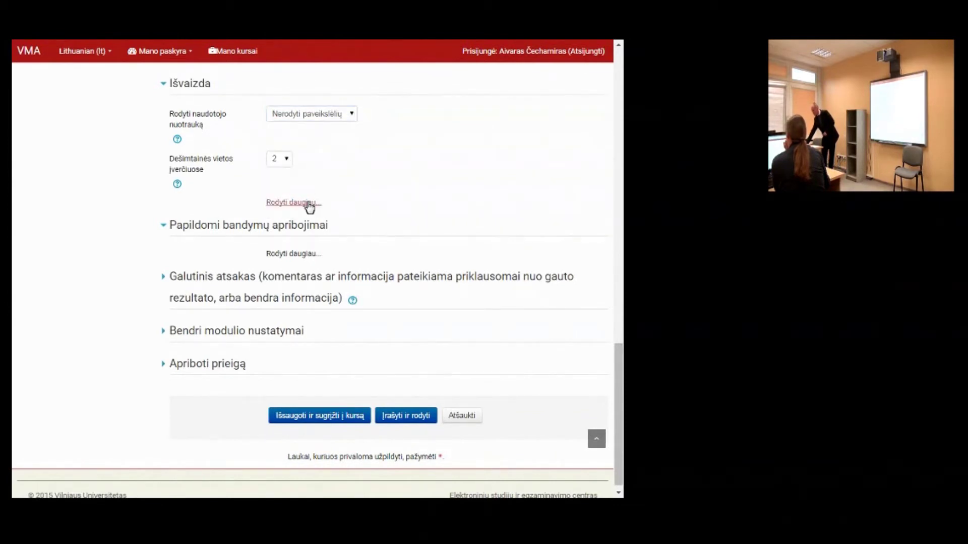
{"action": "left_click", "coordinate": [309, 203]}
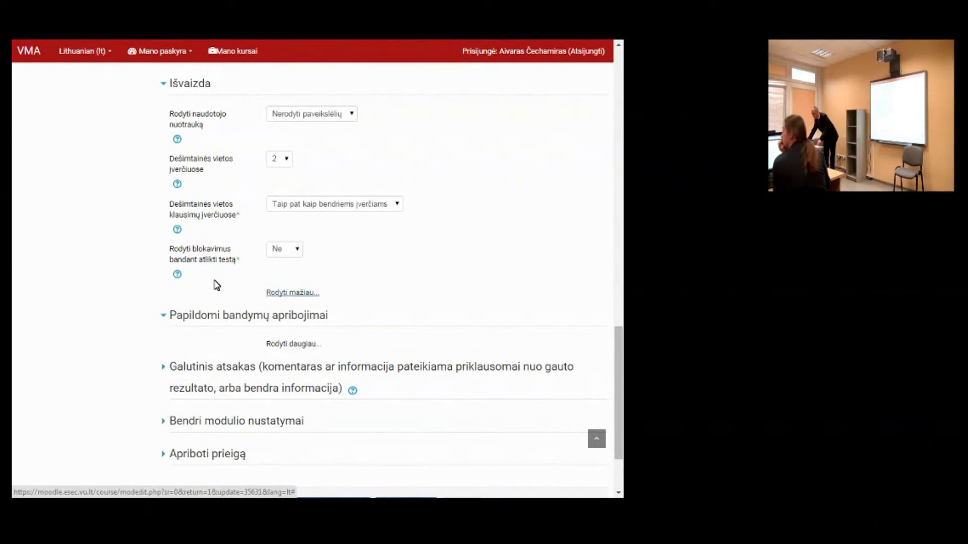
{"action": "left_click", "coordinate": [183, 86]}
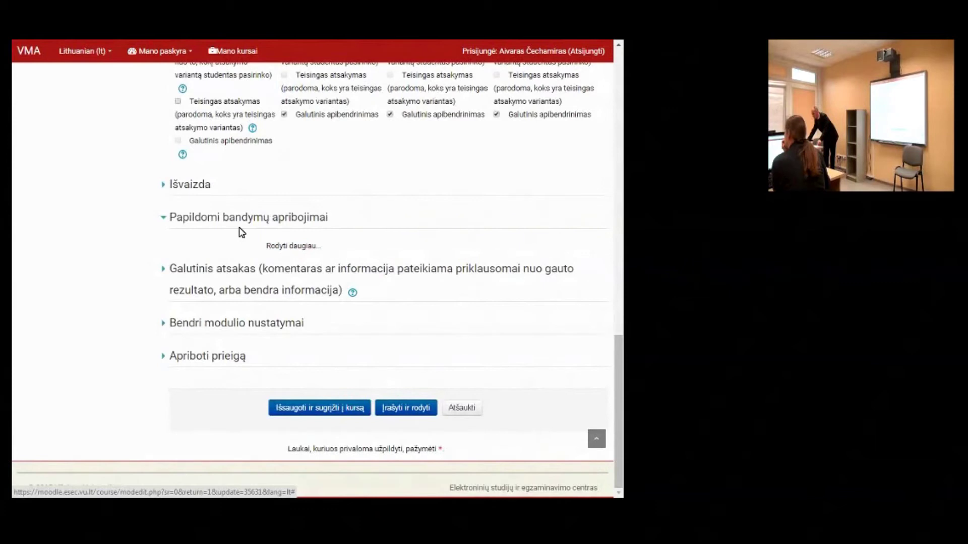
- Show the additional Papildomi bandymų apribojimai settings and enable the delay between the first and second attempt, keeping the unit as minutes
{"action": "left_click", "coordinate": [293, 246]}
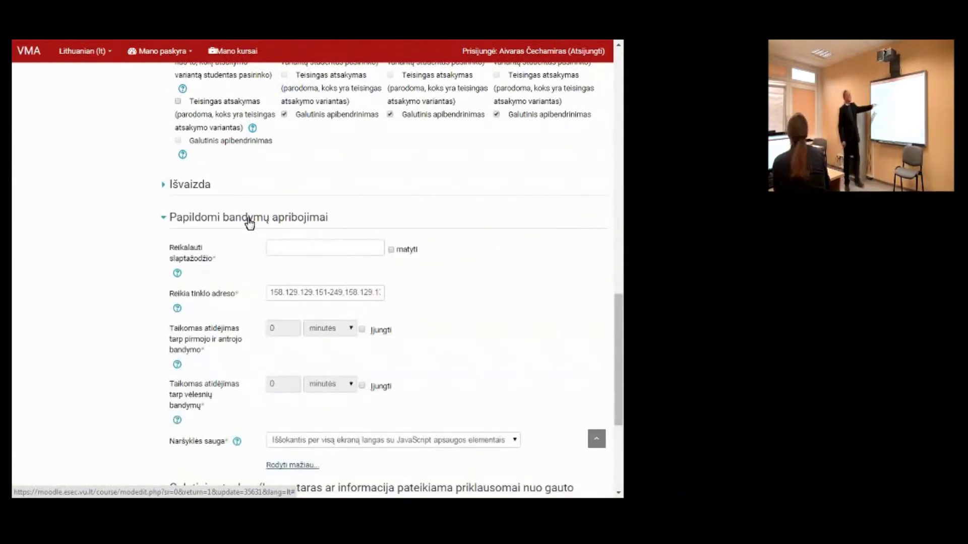
{"action": "left_click_drag", "start_coordinate": [248, 220], "coordinate": [164, 217]}
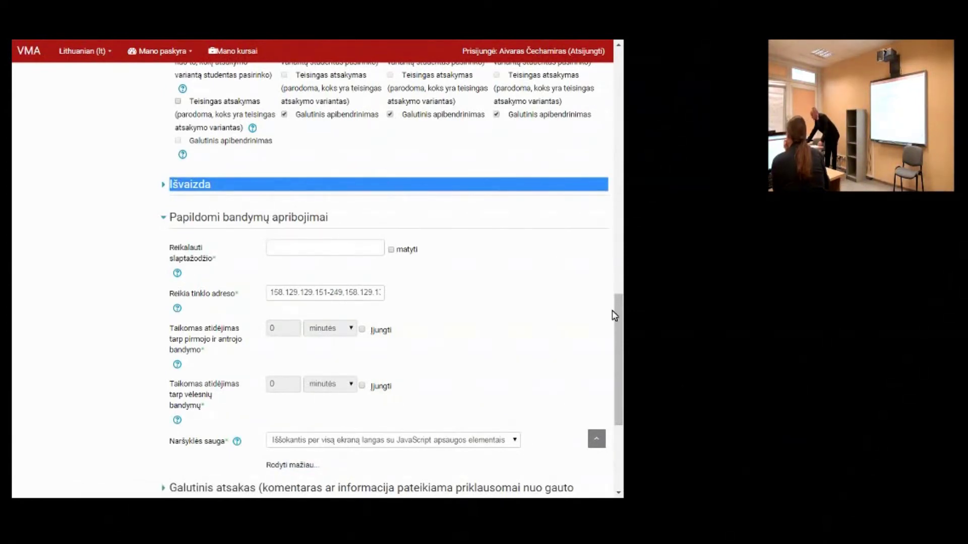
{"action": "left_click_drag", "start_coordinate": [617, 313], "coordinate": [620, 348]}
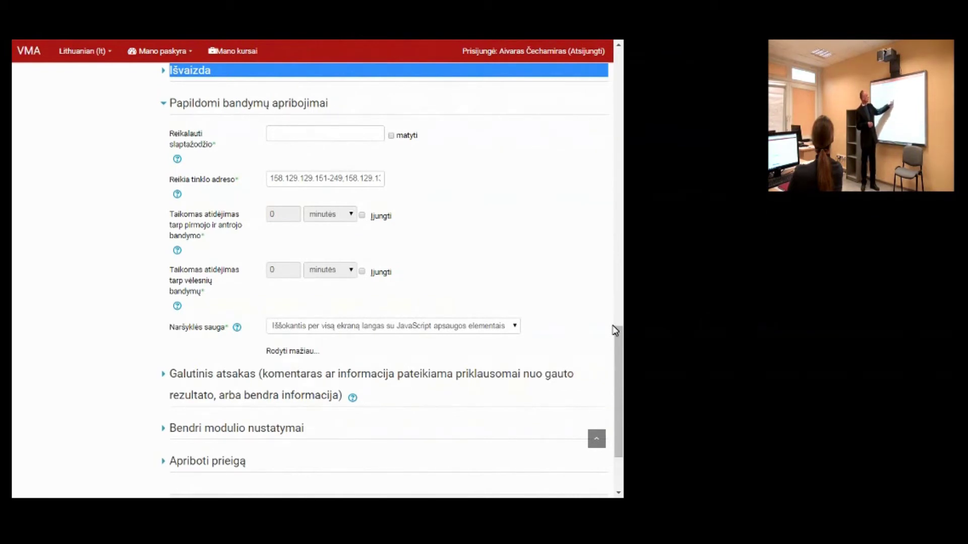
{"action": "left_click", "coordinate": [272, 233]}
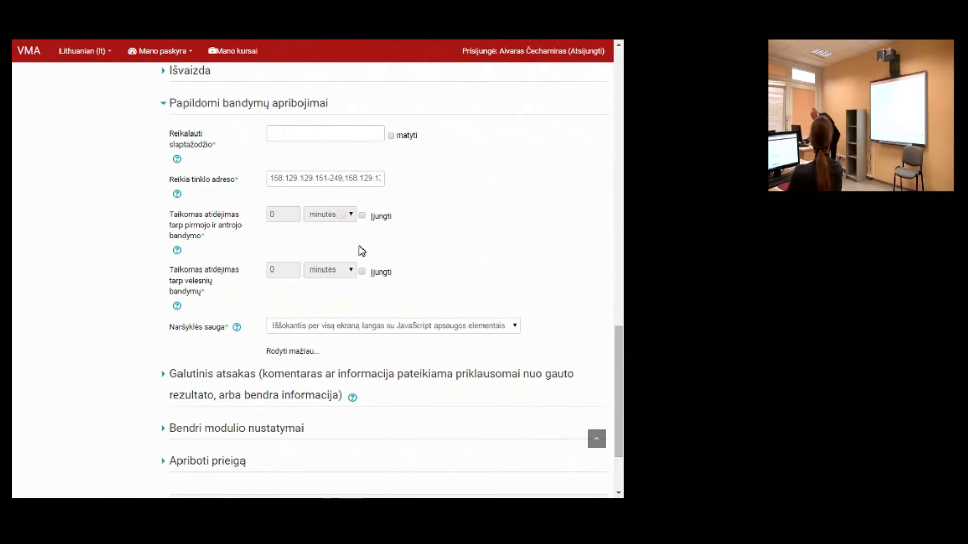
{"action": "left_click", "coordinate": [361, 216]}
{"action": "left_click", "coordinate": [352, 215]}
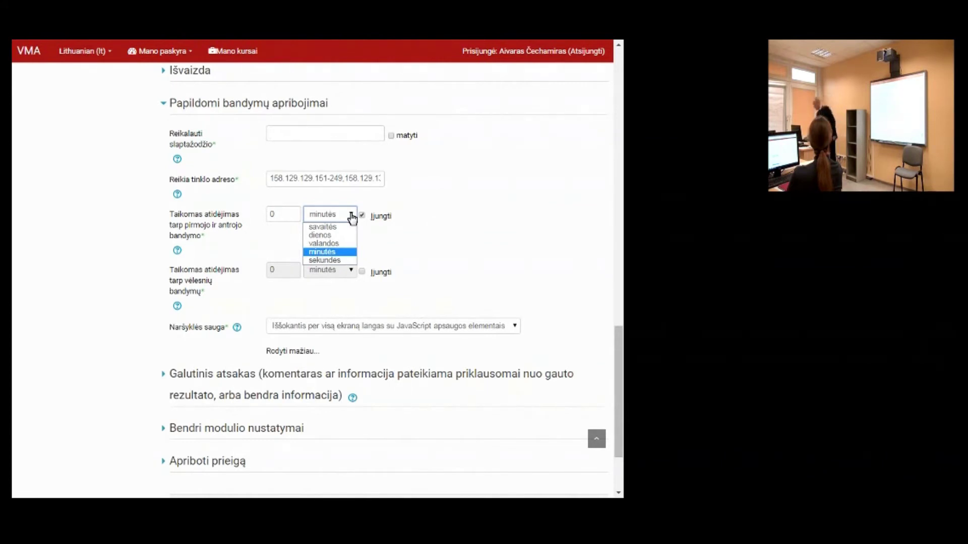
- Switch Naršyklės sauga to "Nėra" and back to "Iššokantis per visą ekraną langas su JavaScript apsaugos elementais"
{"action": "left_click", "coordinate": [365, 327]}
{"action": "left_click", "coordinate": [363, 338]}
{"action": "left_click", "coordinate": [363, 329]}
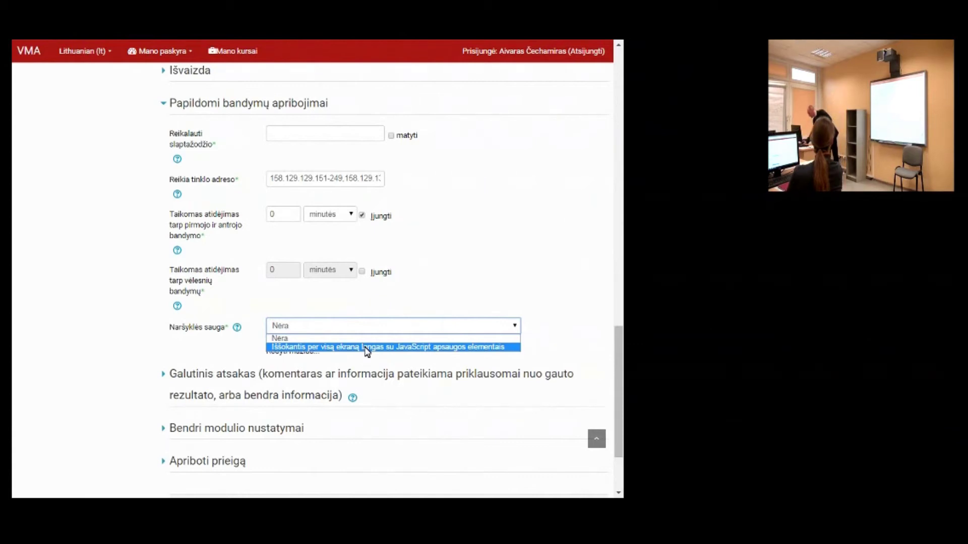
{"action": "left_click", "coordinate": [366, 348]}
- Expand the Galutinis atsakas section and examine its grade boundary and feedback fields
{"action": "scroll", "coordinate": [425, 270], "scroll_direction": "down", "scroll_amount": 2}
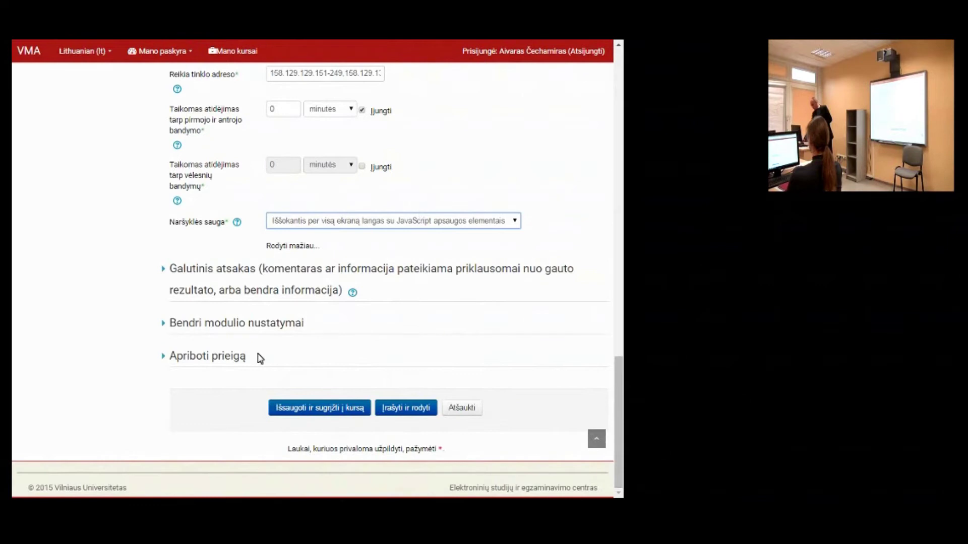
{"action": "left_click", "coordinate": [206, 274]}
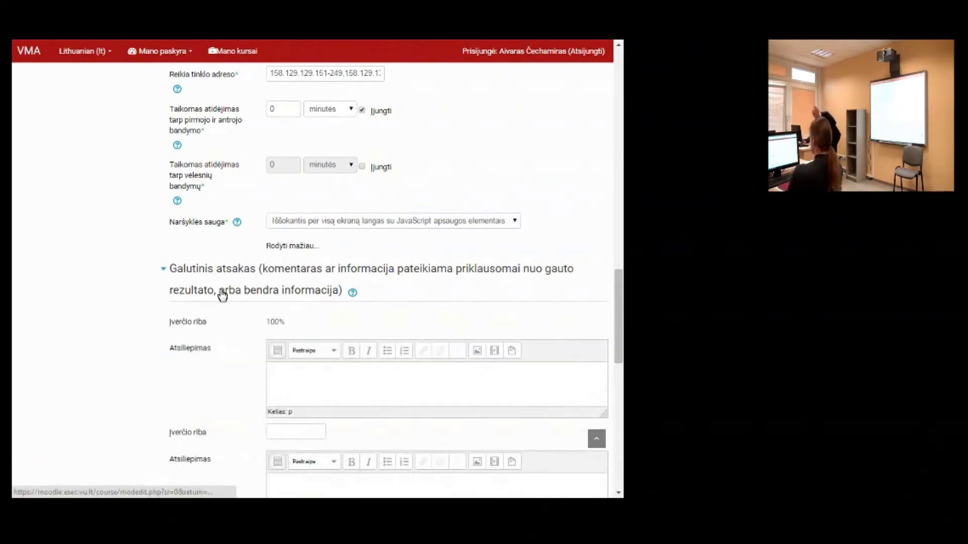
{"action": "scroll", "coordinate": [218, 294], "scroll_direction": "down", "scroll_amount": 3}
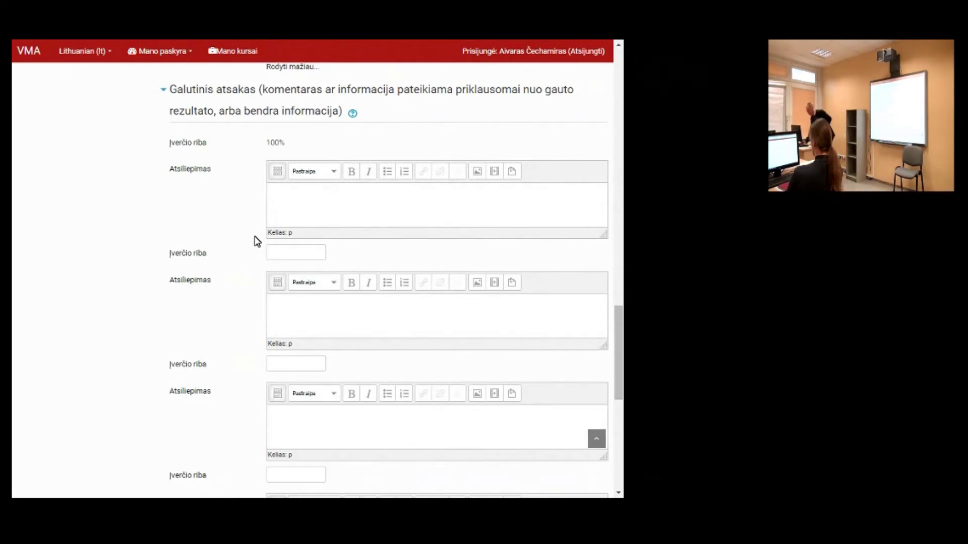
{"action": "scroll", "coordinate": [57, 377], "scroll_direction": "down", "scroll_amount": 6}
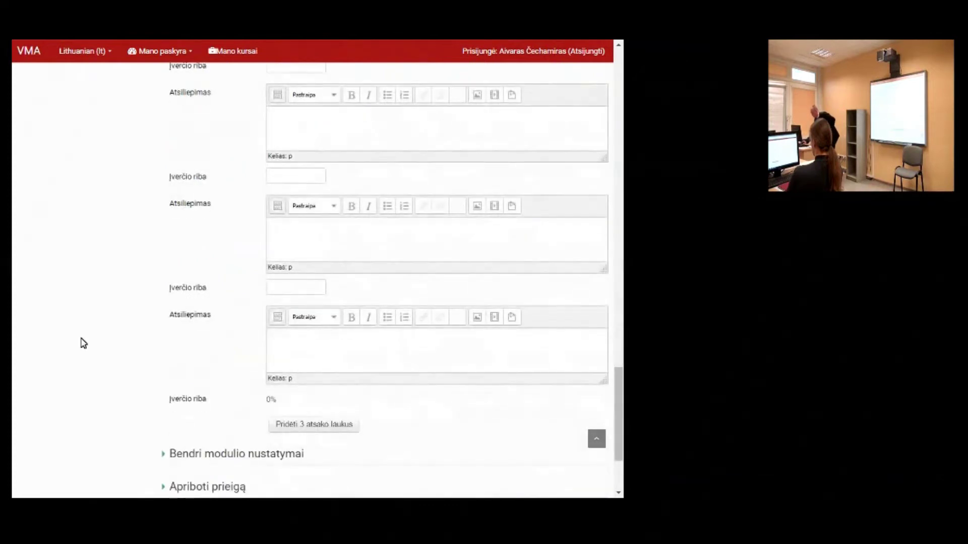
- Expand the Bendri modulio nustatymai section and examine the Grupavimo būdas and Grupavimas choices, leaving both unchanged
{"action": "scroll", "coordinate": [188, 335], "scroll_direction": "down", "scroll_amount": 3}
{"action": "left_click", "coordinate": [188, 333]}
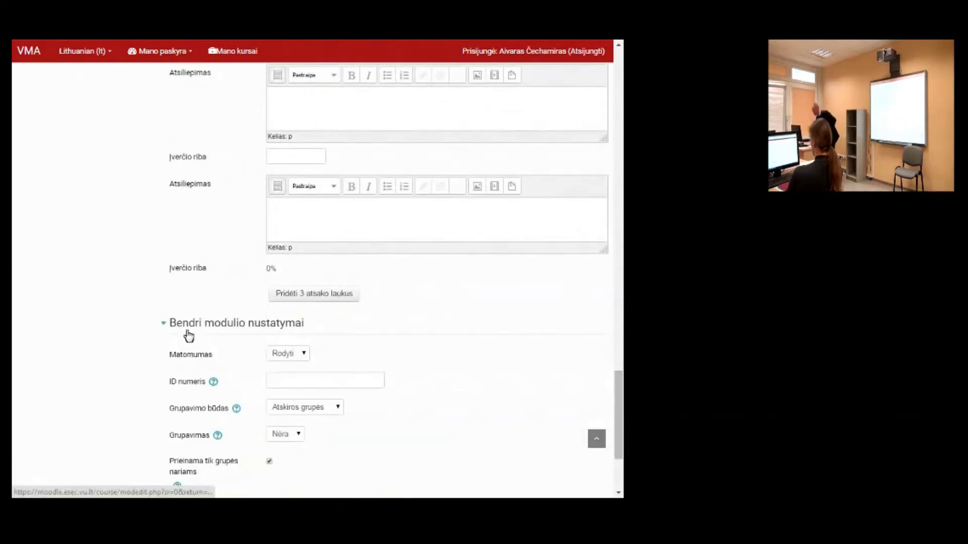
{"action": "scroll", "coordinate": [65, 316], "scroll_direction": "down", "scroll_amount": 1}
{"action": "scroll", "coordinate": [73, 313], "scroll_direction": "down", "scroll_amount": 2}
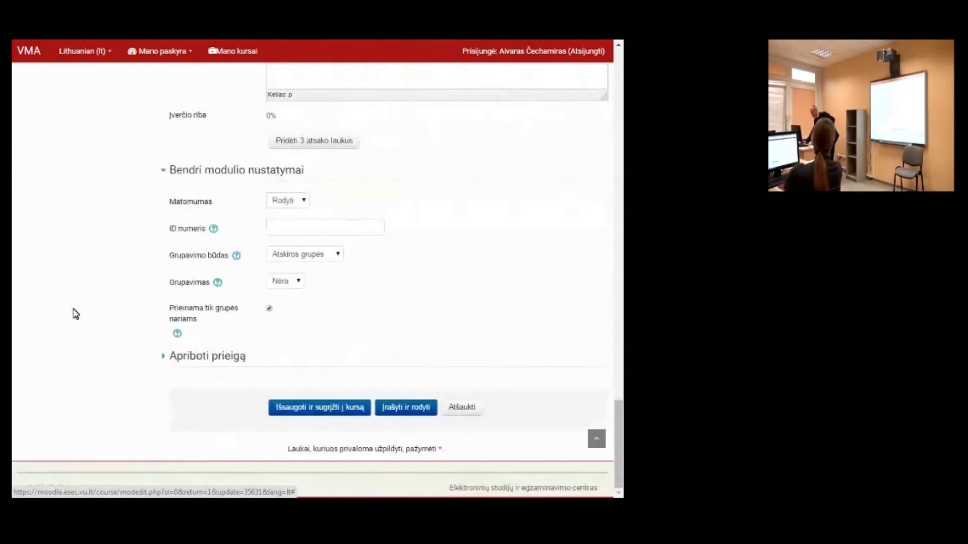
{"action": "left_click", "coordinate": [342, 257]}
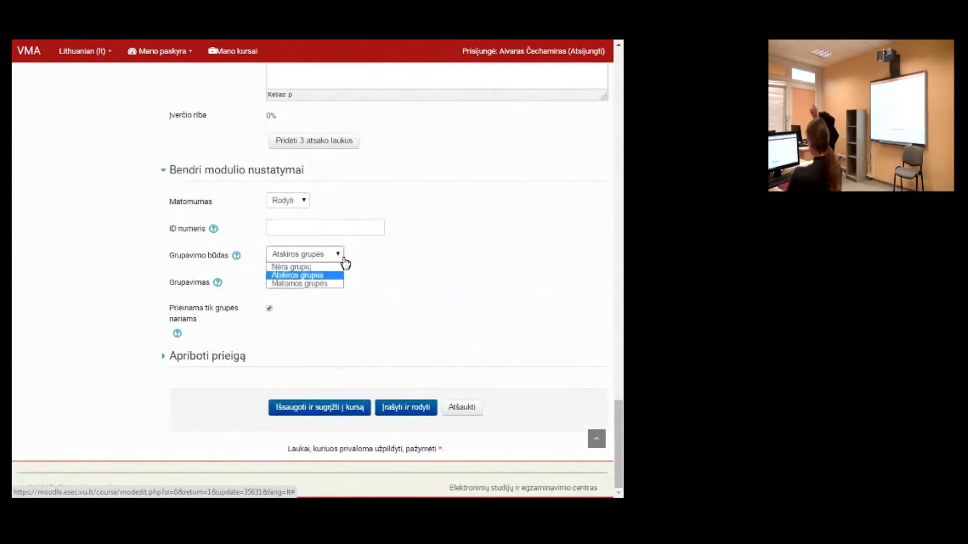
{"action": "left_click", "coordinate": [341, 257]}
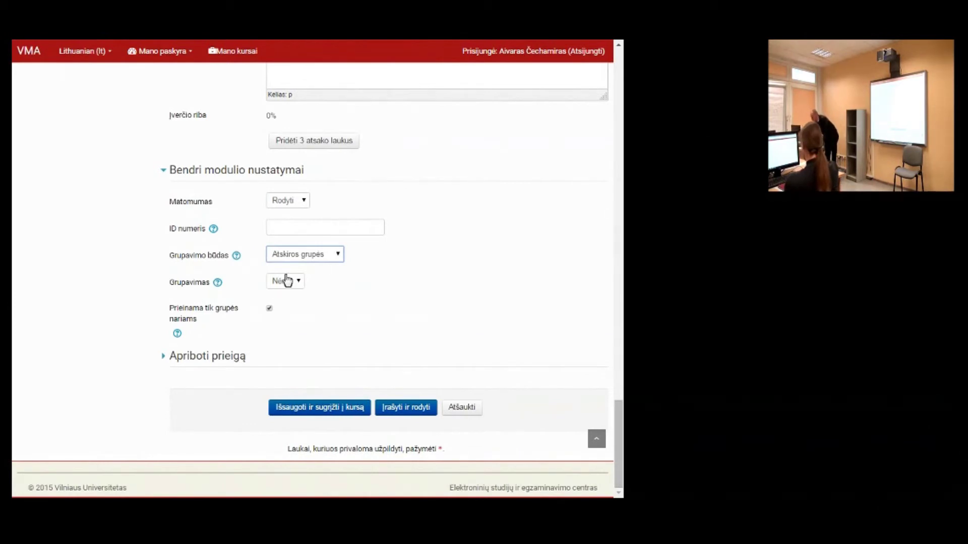
{"action": "left_click", "coordinate": [301, 282]}
{"action": "left_click", "coordinate": [303, 285]}
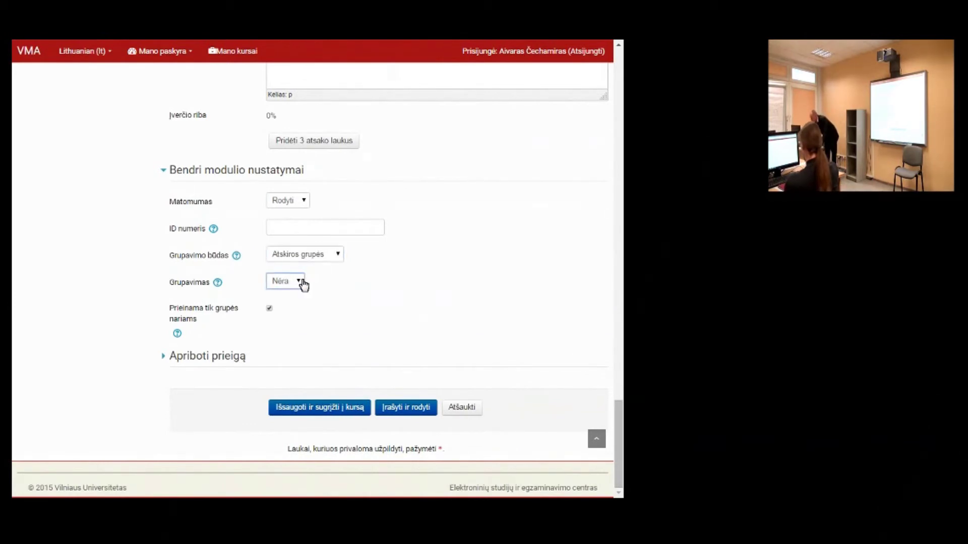
- Expand the Apriboti prieigą section and examine the Grupavimo būdas and Grupavimas choices above it
{"action": "left_click", "coordinate": [231, 357]}
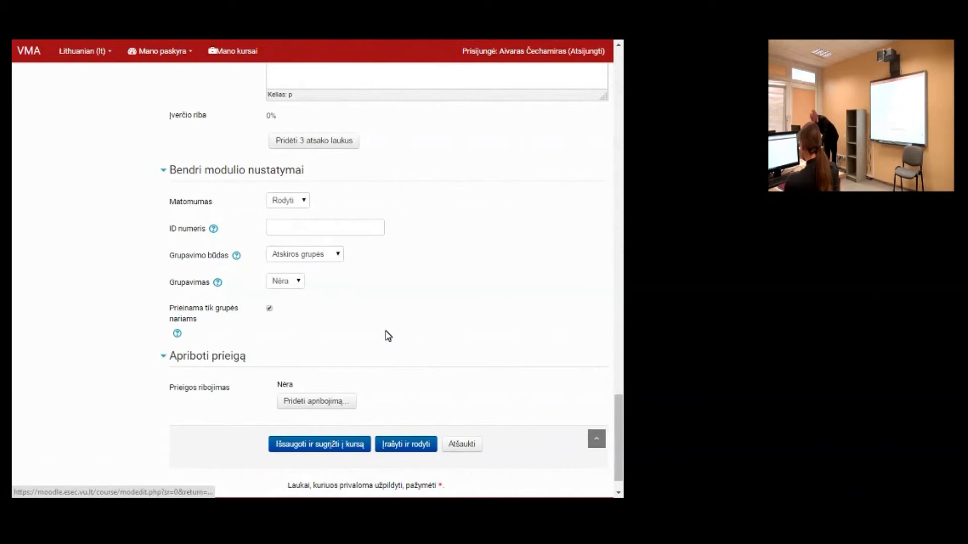
{"action": "scroll", "coordinate": [388, 335], "scroll_direction": "down", "scroll_amount": 1}
{"action": "left_click", "coordinate": [335, 220]}
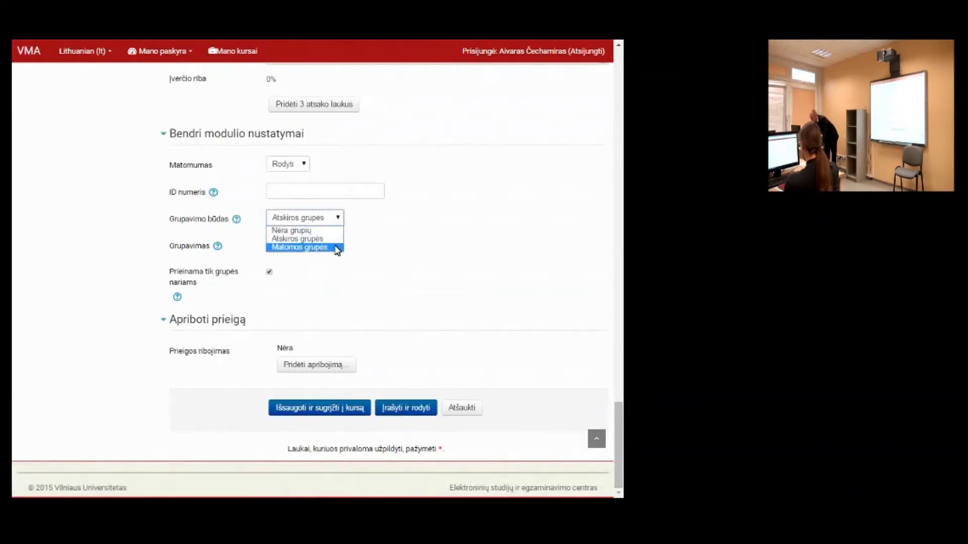
{"action": "left_click", "coordinate": [333, 239]}
{"action": "left_click", "coordinate": [327, 220]}
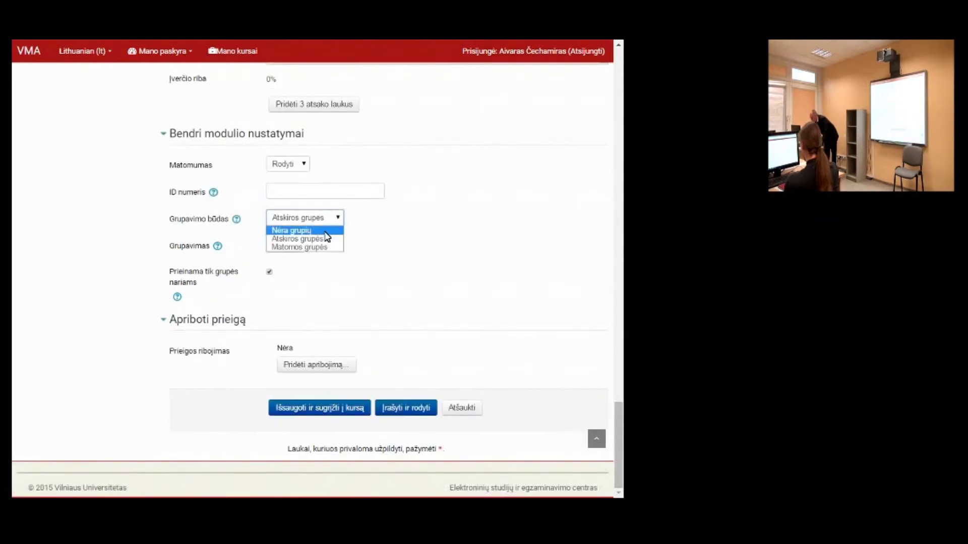
{"action": "left_click", "coordinate": [323, 231]}
{"action": "left_click", "coordinate": [296, 246]}
{"action": "left_click", "coordinate": [313, 216]}
{"action": "left_click", "coordinate": [303, 238]}
{"action": "left_click", "coordinate": [296, 247]}
{"action": "left_click", "coordinate": [298, 248]}
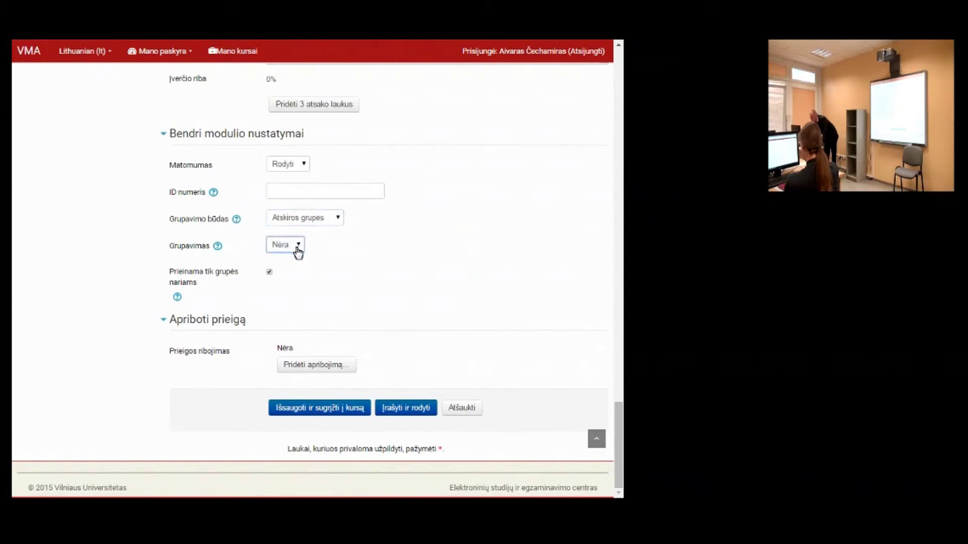
- Set Grupavimo būdas to "Matomos grupės" and check the choices offered for Grupavimas
{"action": "left_click", "coordinate": [315, 222]}
{"action": "left_click", "coordinate": [312, 247]}
{"action": "left_click", "coordinate": [302, 246]}
{"action": "left_click", "coordinate": [296, 258]}
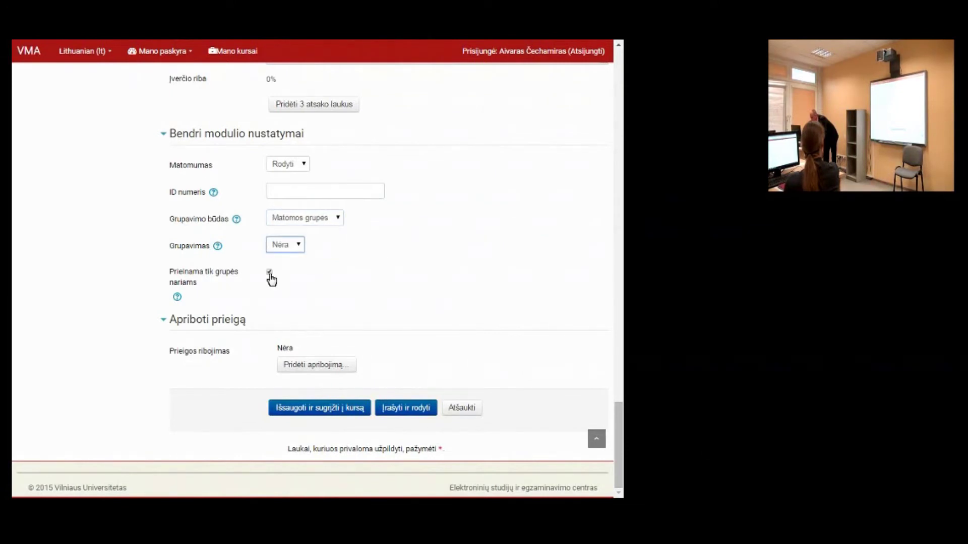
{"action": "left_click", "coordinate": [301, 283]}
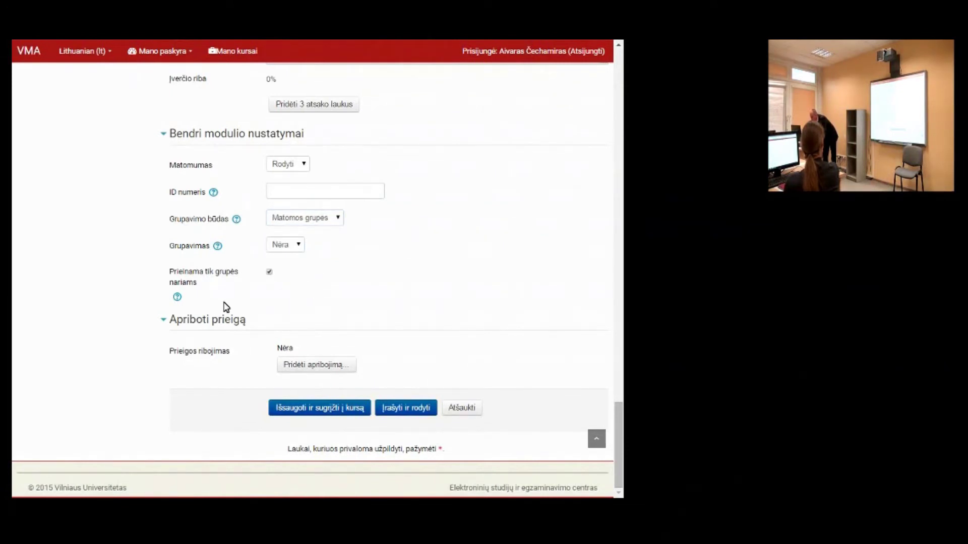
- Add a Data restriction under Prieigos ribojimas and examine the choices "privalo" and "neprivalo" for the student requirement
{"action": "left_click", "coordinate": [317, 371]}
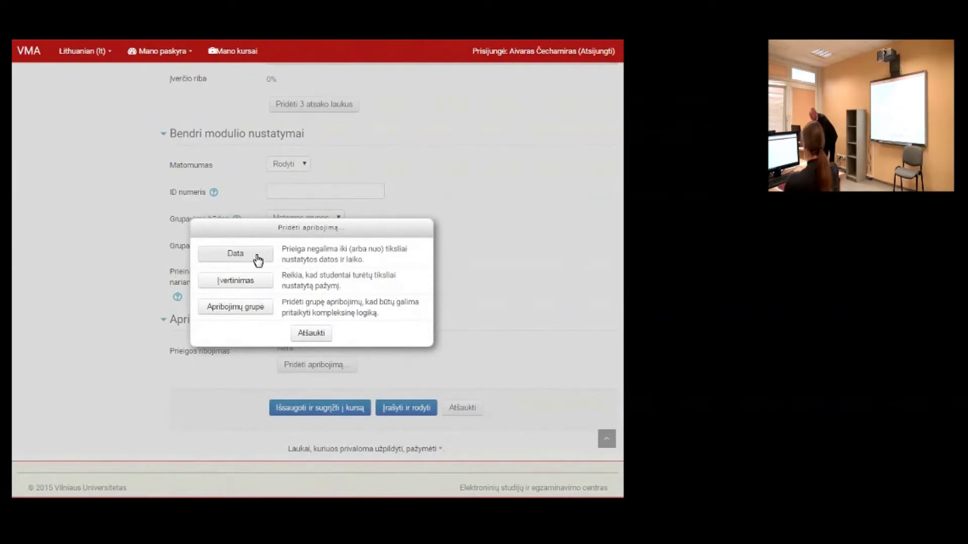
{"action": "left_click", "coordinate": [236, 254]}
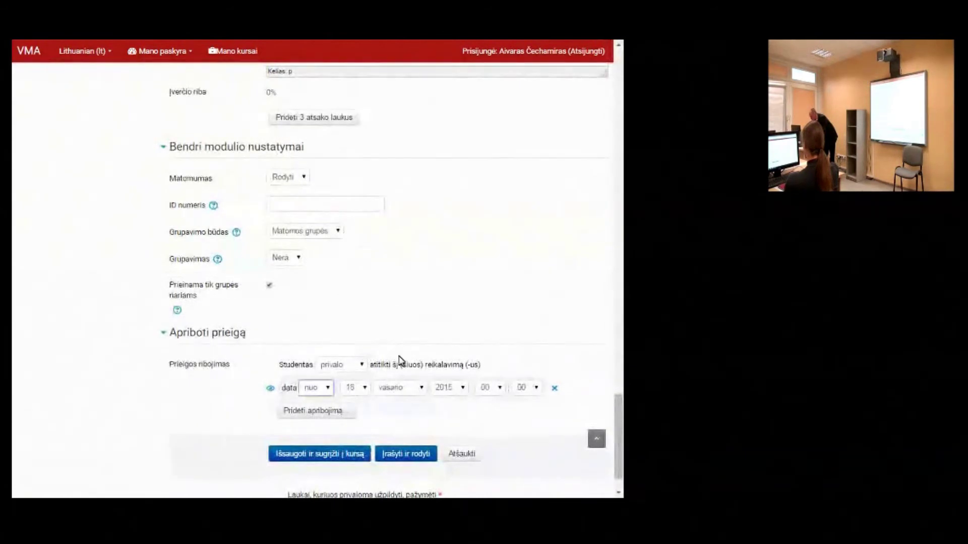
{"action": "scroll", "coordinate": [399, 359], "scroll_direction": "down", "scroll_amount": 1}
{"action": "left_click", "coordinate": [361, 322]}
{"action": "left_click", "coordinate": [363, 320]}
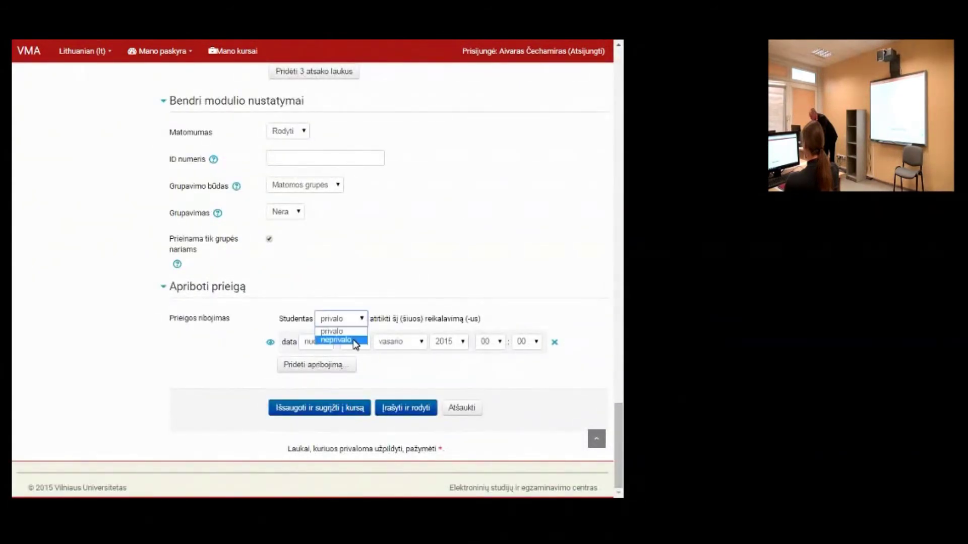
{"action": "left_click", "coordinate": [270, 343]}
- Add an Įvertinimas restriction and an Apribojimų grupė below the date restriction
{"action": "left_click", "coordinate": [313, 365]}
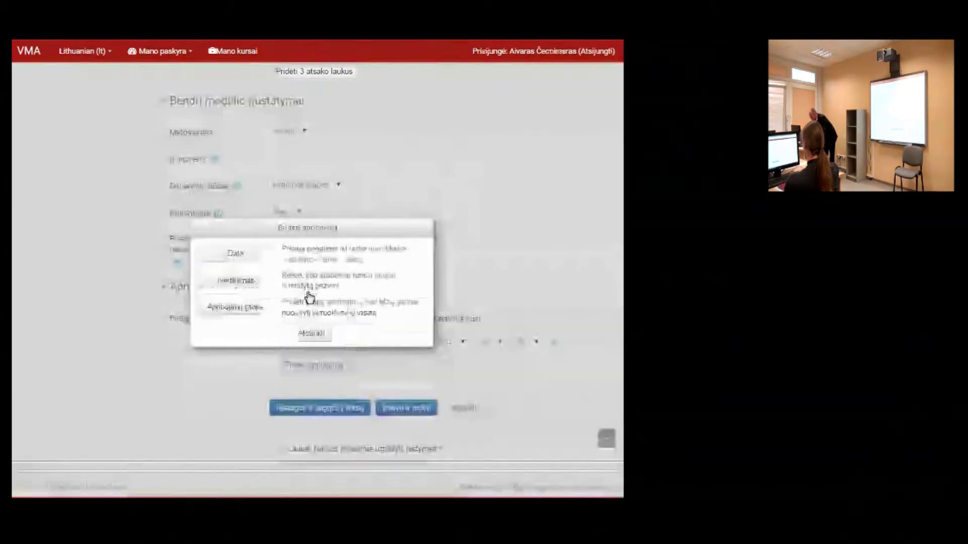
{"action": "left_click", "coordinate": [243, 286]}
{"action": "scroll", "coordinate": [239, 348], "scroll_direction": "down", "scroll_amount": 3}
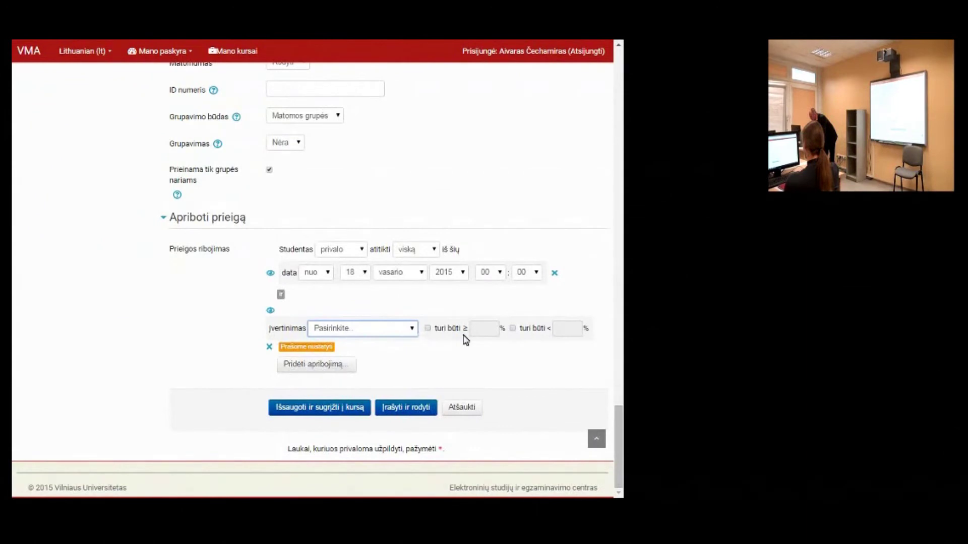
{"action": "left_click", "coordinate": [298, 367]}
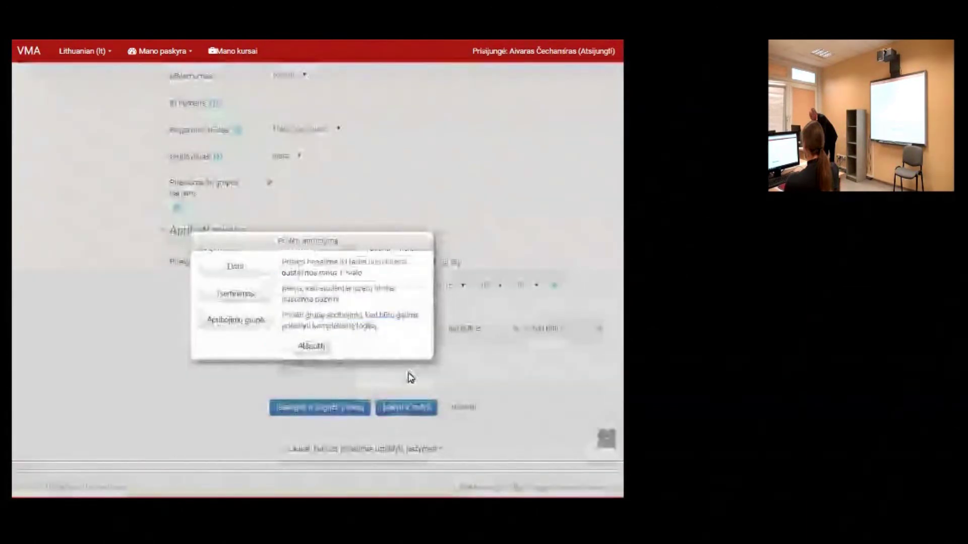
{"action": "left_click", "coordinate": [256, 324]}
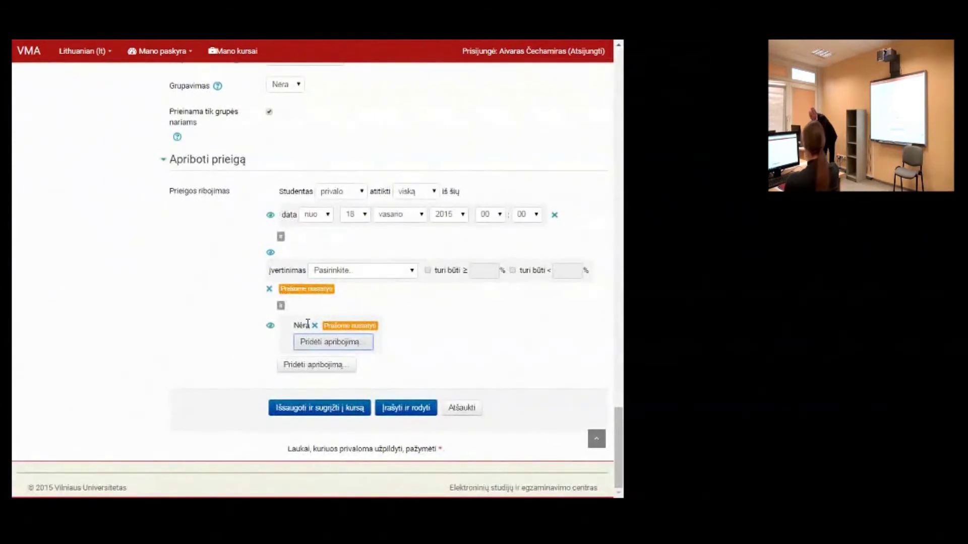
{"action": "left_click", "coordinate": [190, 247]}
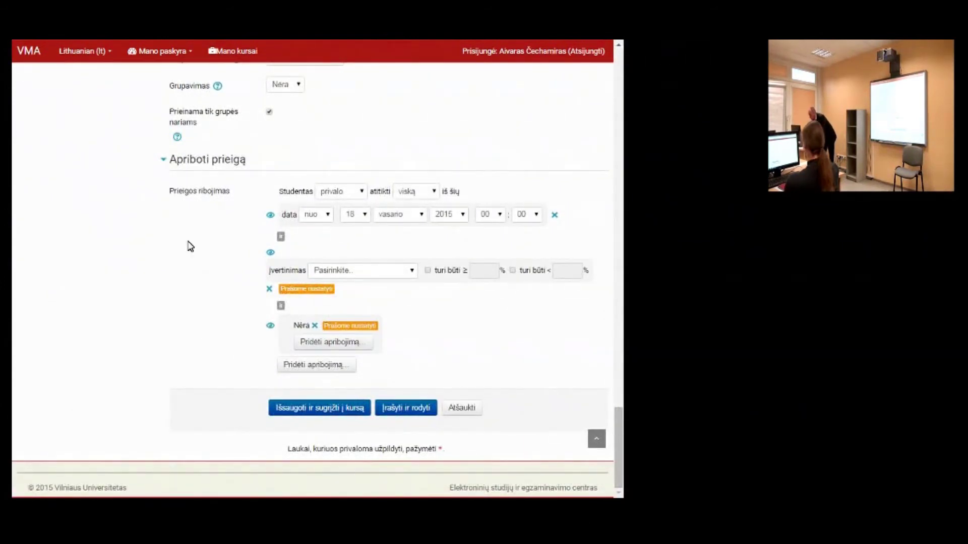
- Set Grupavimo būdas to "Atskiros grupės" in the common module settings
{"action": "scroll", "coordinate": [95, 311], "scroll_direction": "up", "scroll_amount": 3}
{"action": "scroll", "coordinate": [113, 309], "scroll_direction": "down", "scroll_amount": 3}
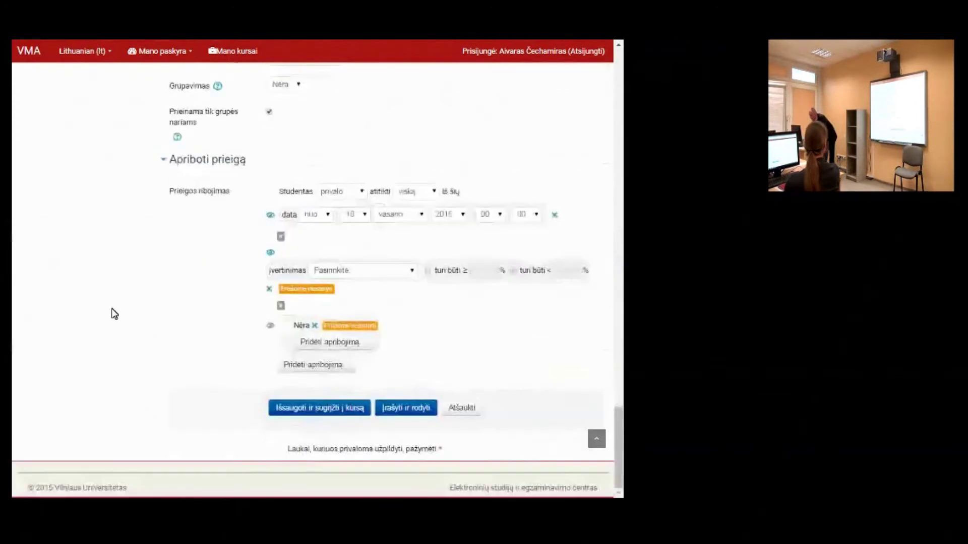
{"action": "scroll", "coordinate": [115, 313], "scroll_direction": "up", "scroll_amount": 2}
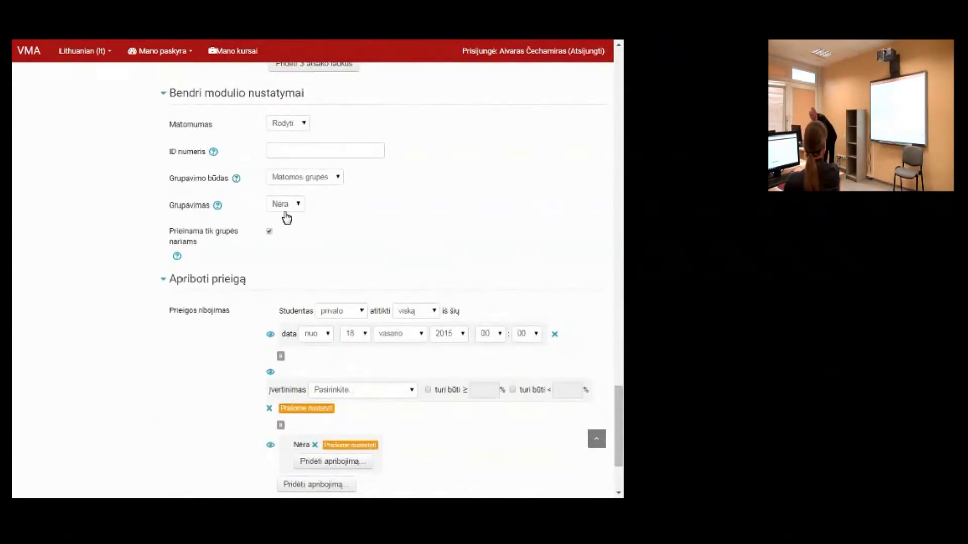
{"action": "left_click", "coordinate": [304, 177]}
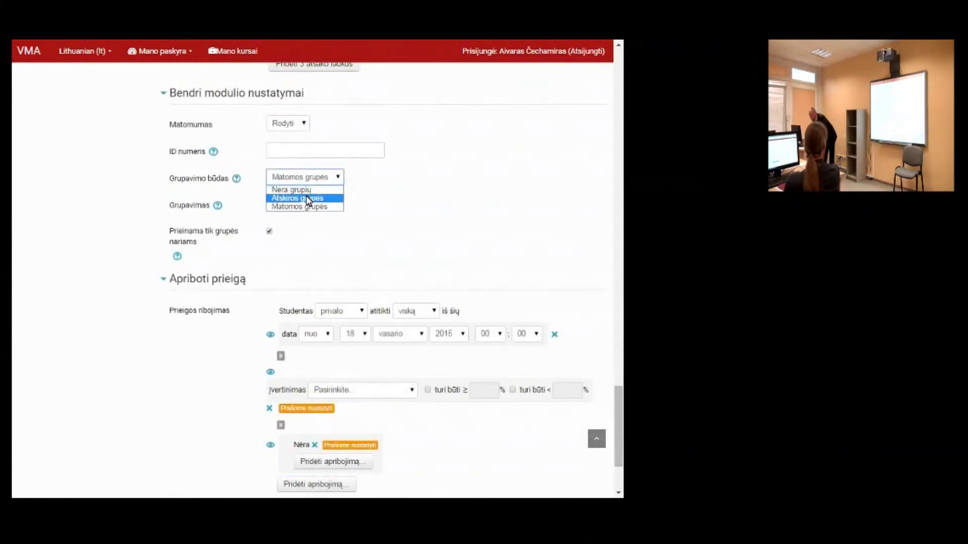
{"action": "left_click", "coordinate": [308, 199]}
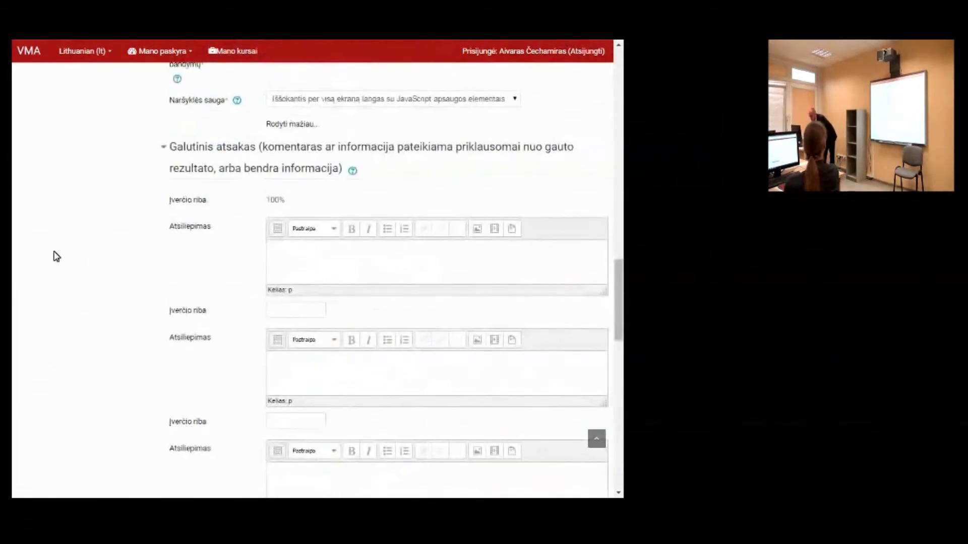
- Add a nested Apribojimų grupė inside the existing restriction group and remove it again
{"action": "scroll", "coordinate": [56, 257], "scroll_direction": "up", "scroll_amount": 15}
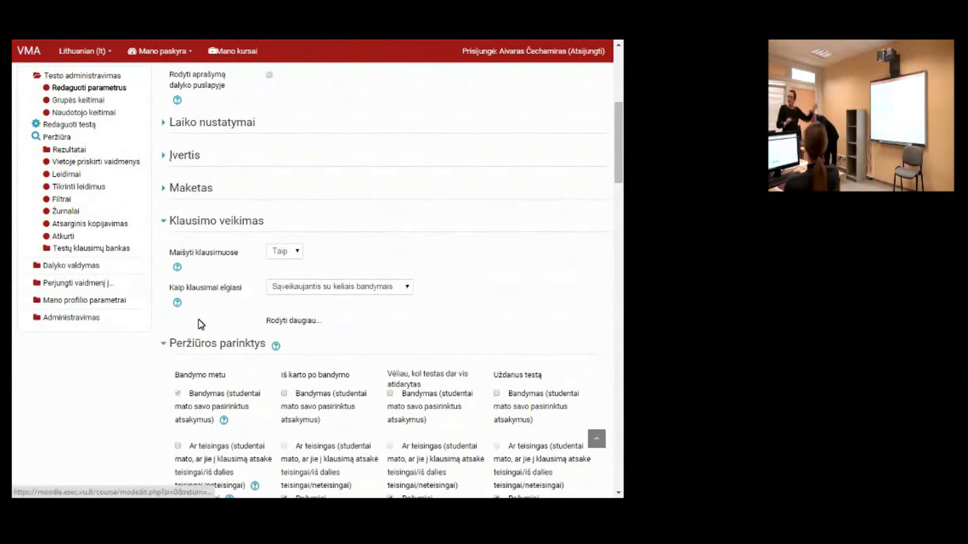
{"action": "scroll", "coordinate": [200, 324], "scroll_direction": "down", "scroll_amount": 15}
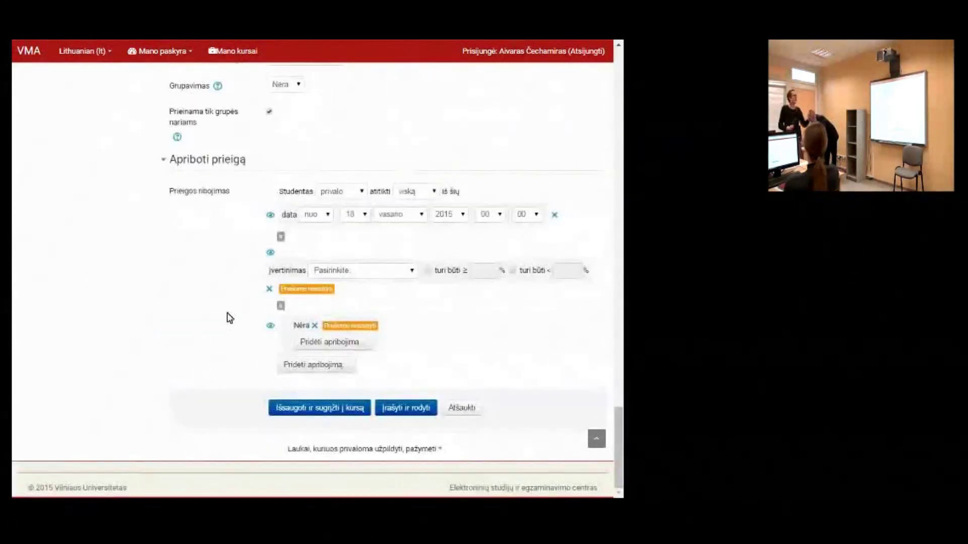
{"action": "left_click", "coordinate": [325, 342]}
{"action": "left_click", "coordinate": [258, 323]}
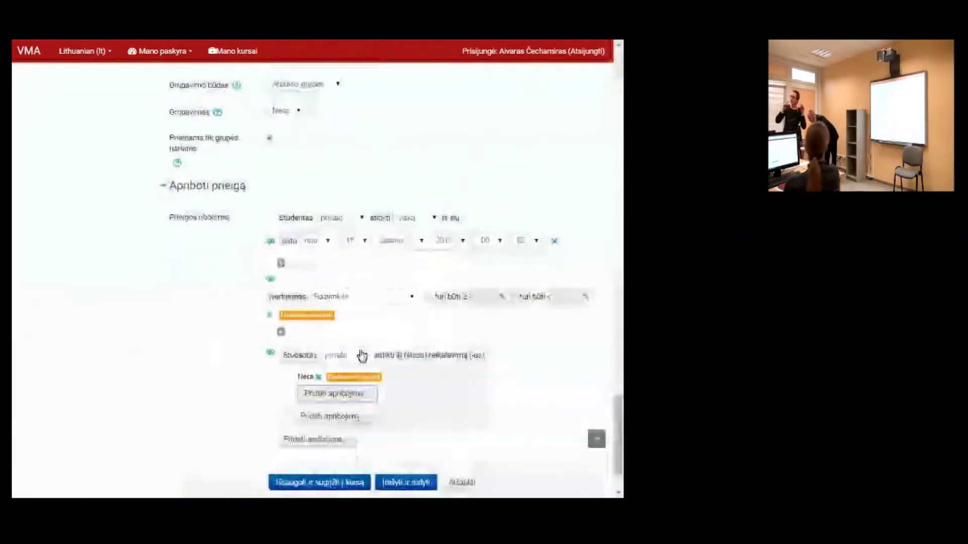
{"action": "left_click", "coordinate": [317, 379]}
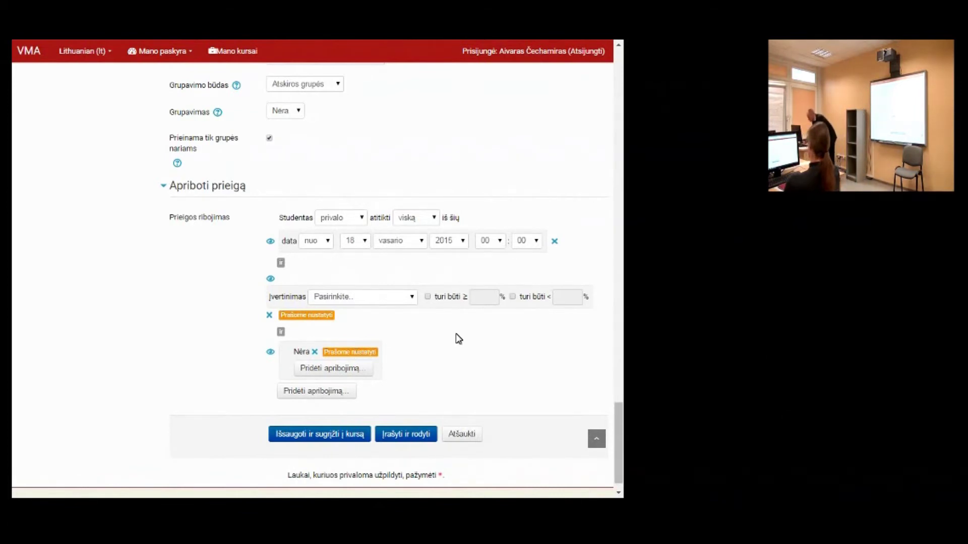
- Remove the date, grade and group restrictions from Prieigos ribojimas
{"action": "left_click", "coordinate": [555, 242]}
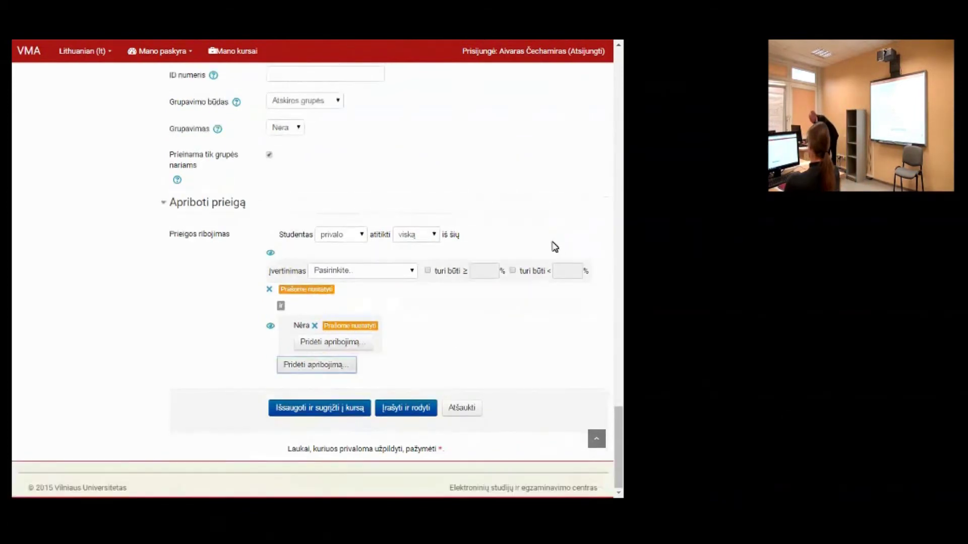
{"action": "left_click", "coordinate": [269, 290]}
{"action": "left_click", "coordinate": [315, 326]}
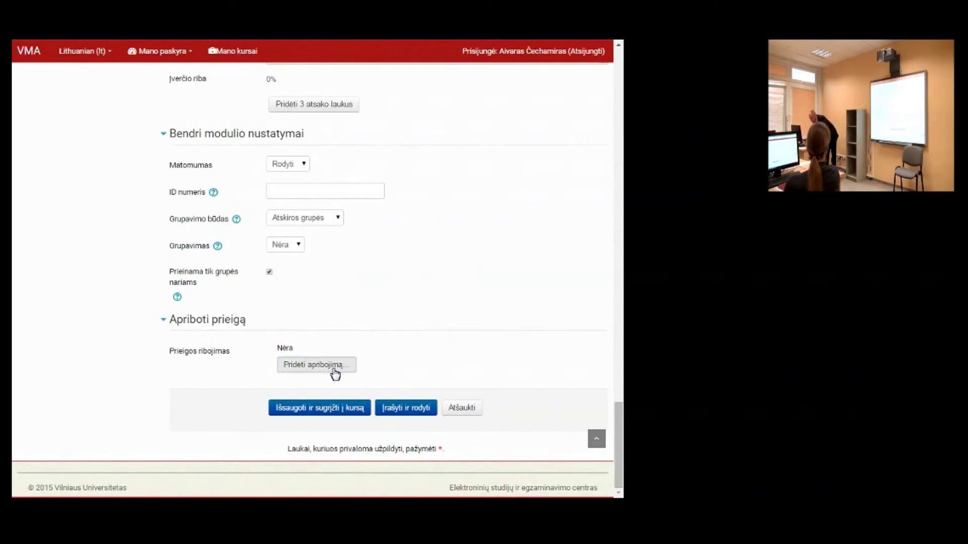
- Add an Apribojimų grupė under Prieigos ribojimas and try to save the quiz settings and return to the course
{"action": "left_click", "coordinate": [335, 371]}
{"action": "left_click", "coordinate": [252, 311]}
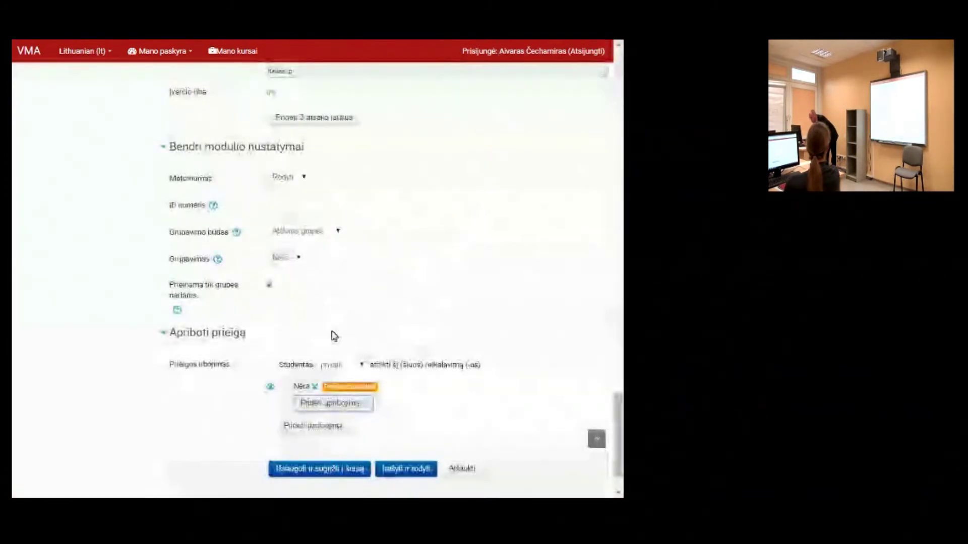
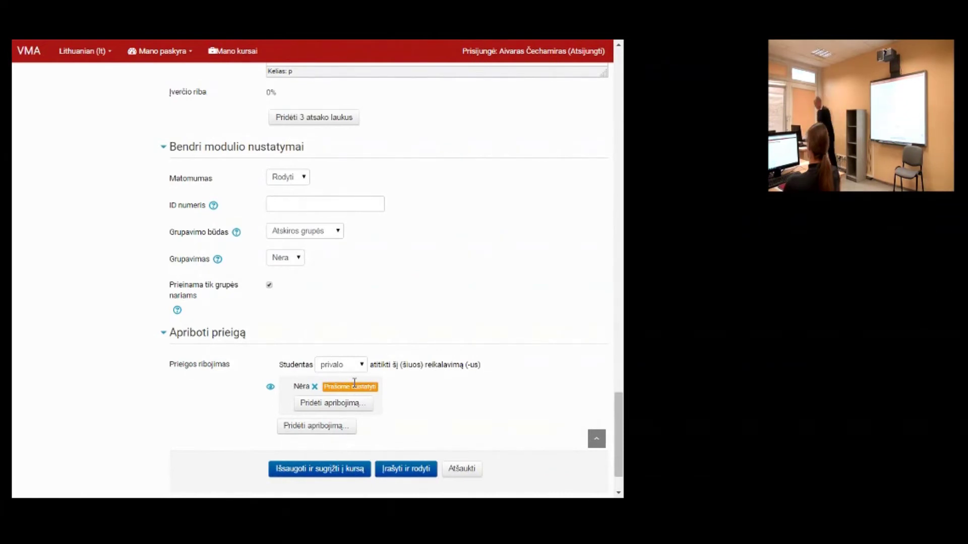
{"action": "scroll", "coordinate": [131, 333], "scroll_direction": "down", "scroll_amount": 2}
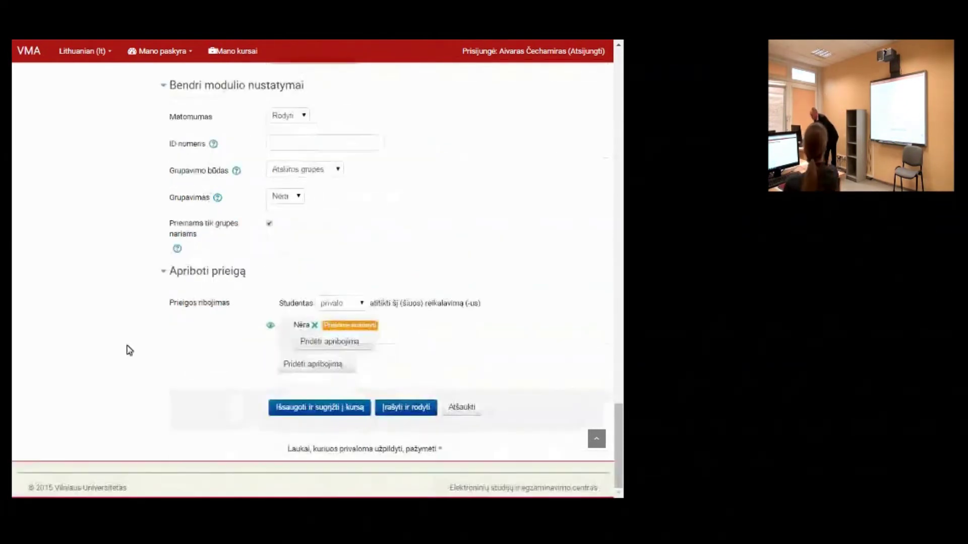
{"action": "left_click", "coordinate": [313, 412]}
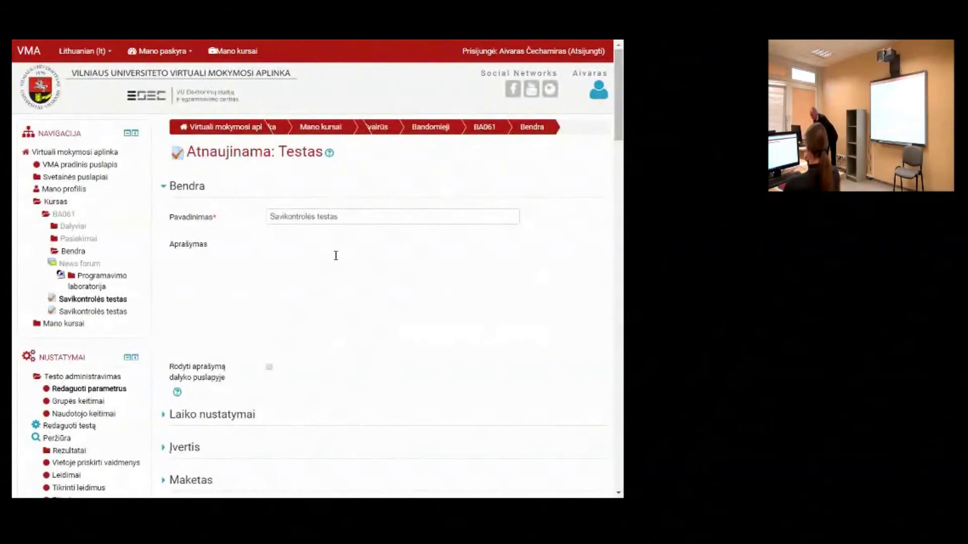
- Open the quiz's question bank, Testų klausimų bankas
{"action": "scroll", "coordinate": [336, 255], "scroll_direction": "down", "scroll_amount": 6}
{"action": "scroll", "coordinate": [323, 259], "scroll_direction": "up", "scroll_amount": 2}
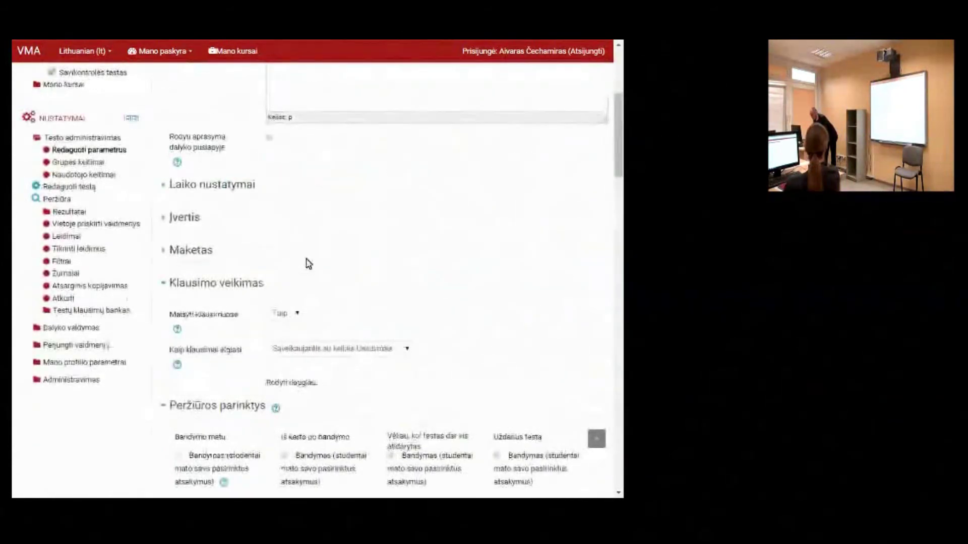
{"action": "scroll", "coordinate": [309, 264], "scroll_direction": "up", "scroll_amount": 2}
{"action": "scroll", "coordinate": [161, 358], "scroll_direction": "down", "scroll_amount": 2}
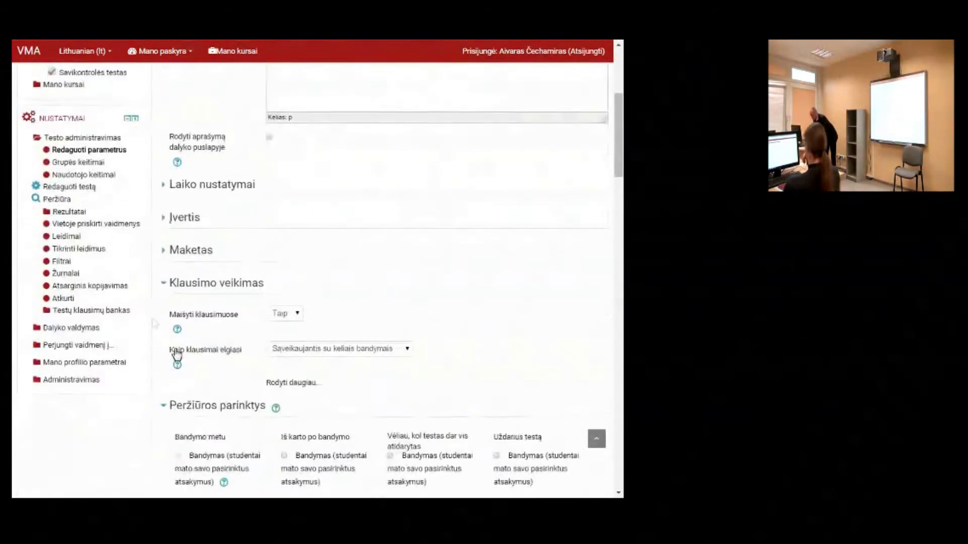
{"action": "scroll", "coordinate": [84, 299], "scroll_direction": "down", "scroll_amount": 3}
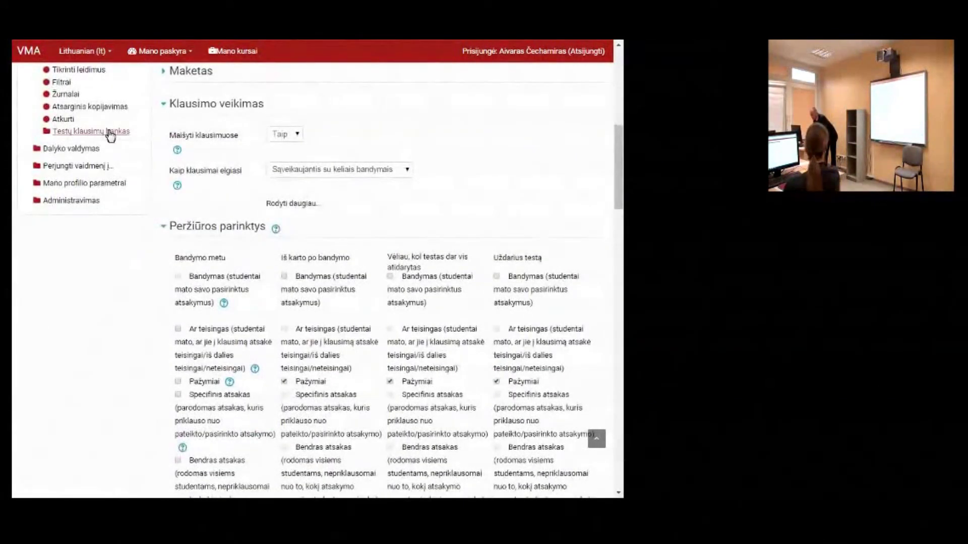
{"action": "left_click", "coordinate": [85, 131]}
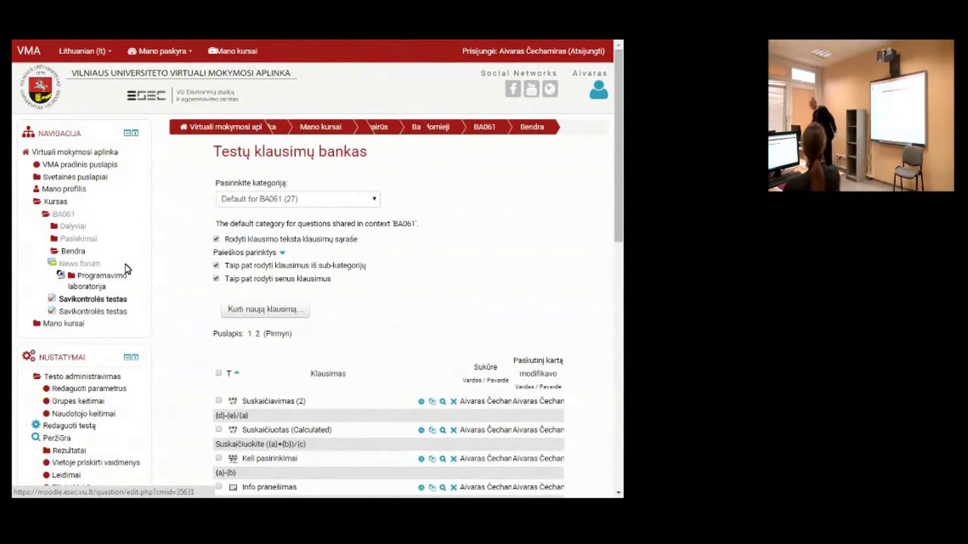
- Open the question bank's Kategorijos page and examine the category list and the Pridėti kategoriją form
{"action": "scroll", "coordinate": [99, 273], "scroll_direction": "down", "scroll_amount": 5}
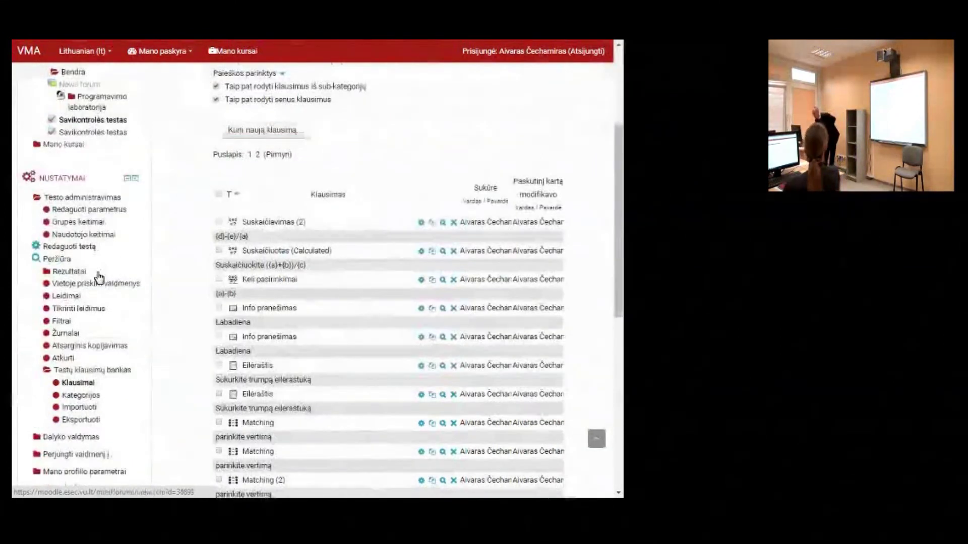
{"action": "left_click", "coordinate": [96, 341]}
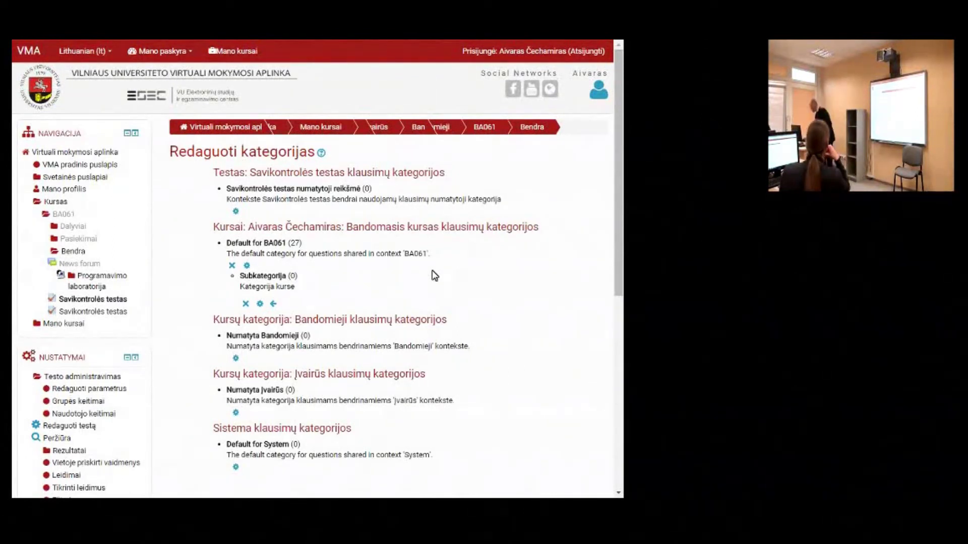
{"action": "scroll", "coordinate": [554, 273], "scroll_direction": "down", "scroll_amount": 7}
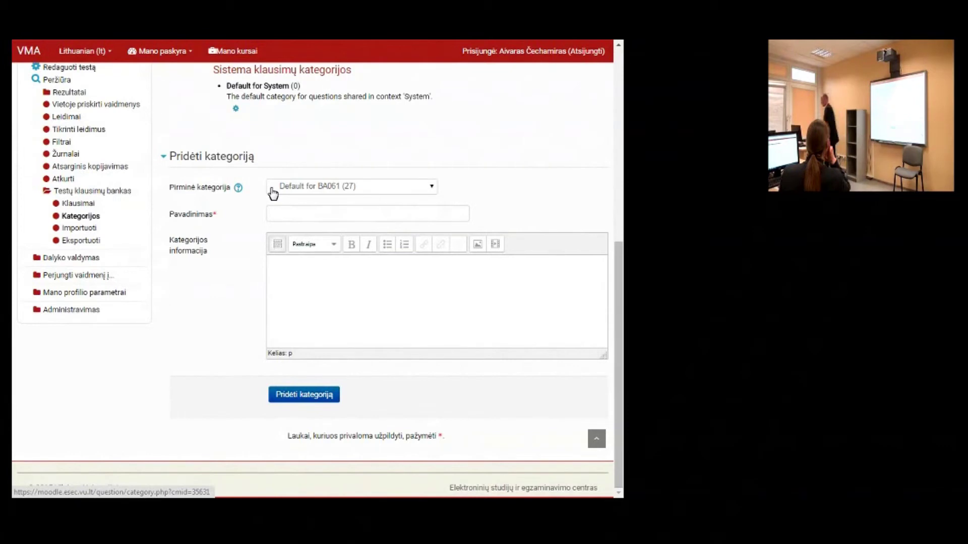
- Go to the site's front page, open the Įvairūs course category and view the trial course BA005
{"action": "left_click", "coordinate": [307, 190]}
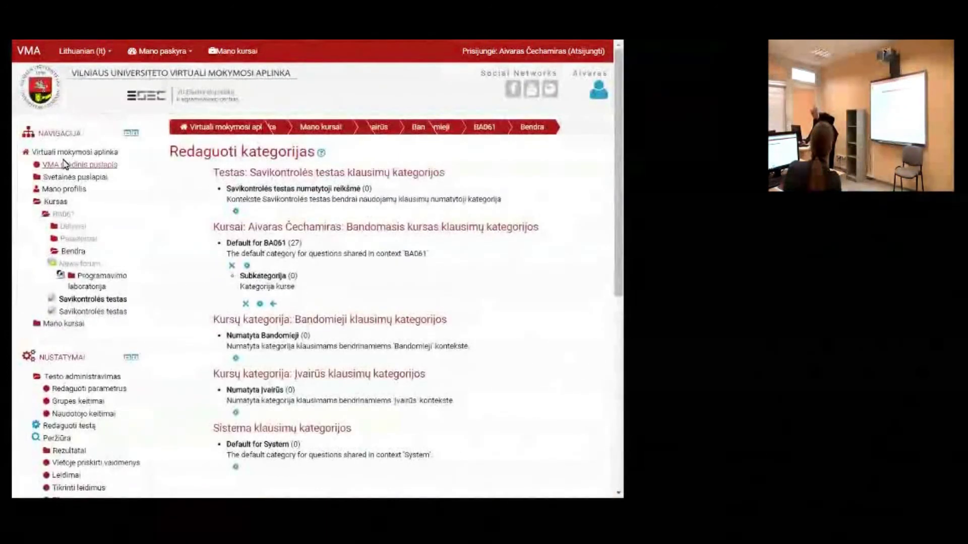
{"action": "left_click", "coordinate": [65, 164]}
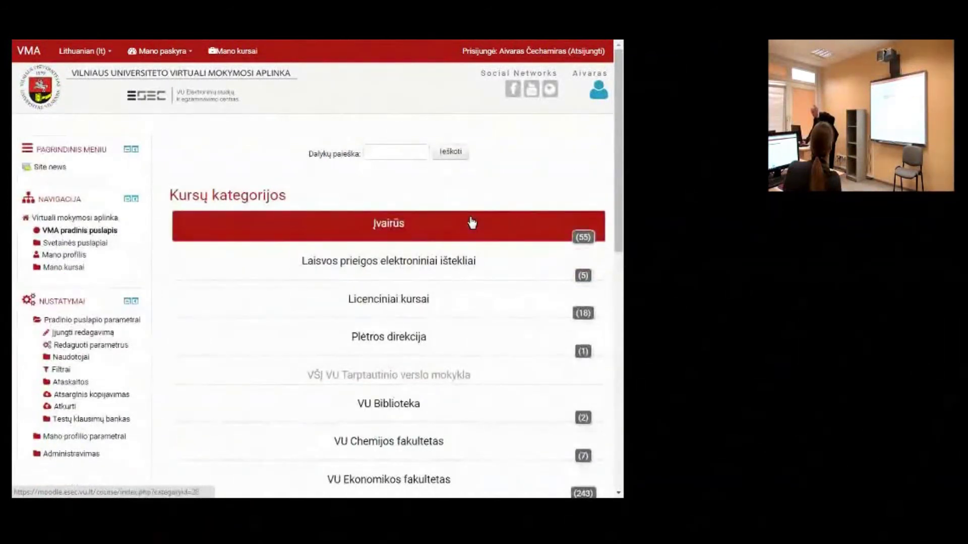
{"action": "scroll", "coordinate": [454, 217], "scroll_direction": "down", "scroll_amount": 1}
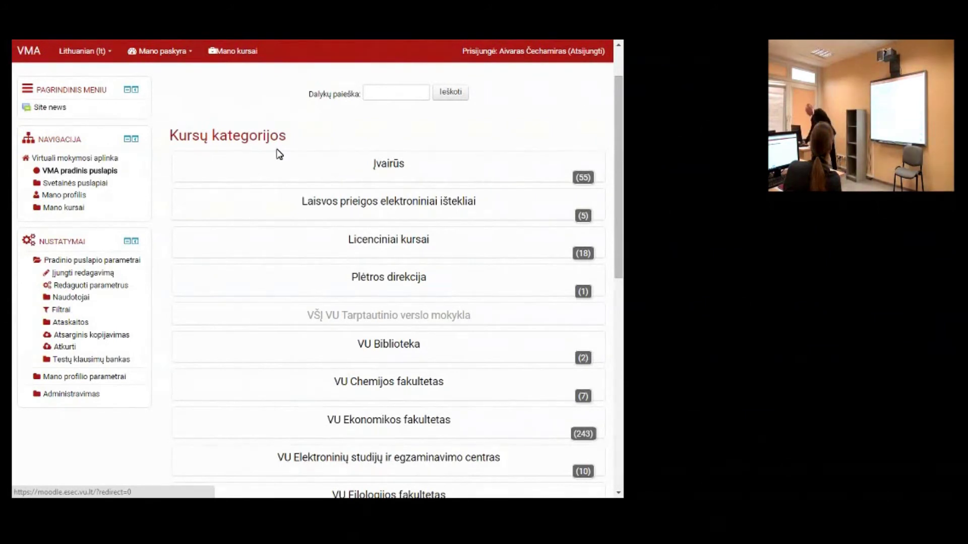
{"action": "left_click", "coordinate": [377, 168]}
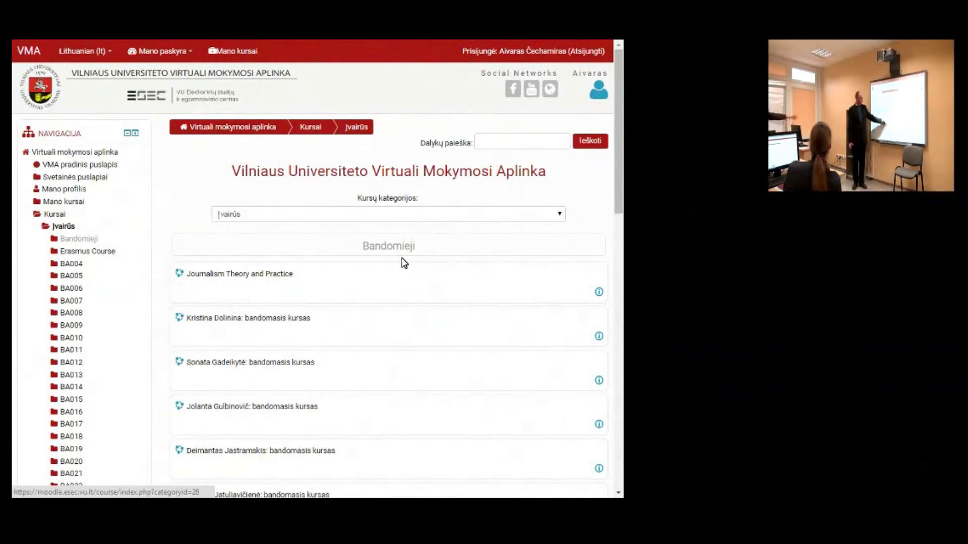
{"action": "left_click", "coordinate": [198, 368]}
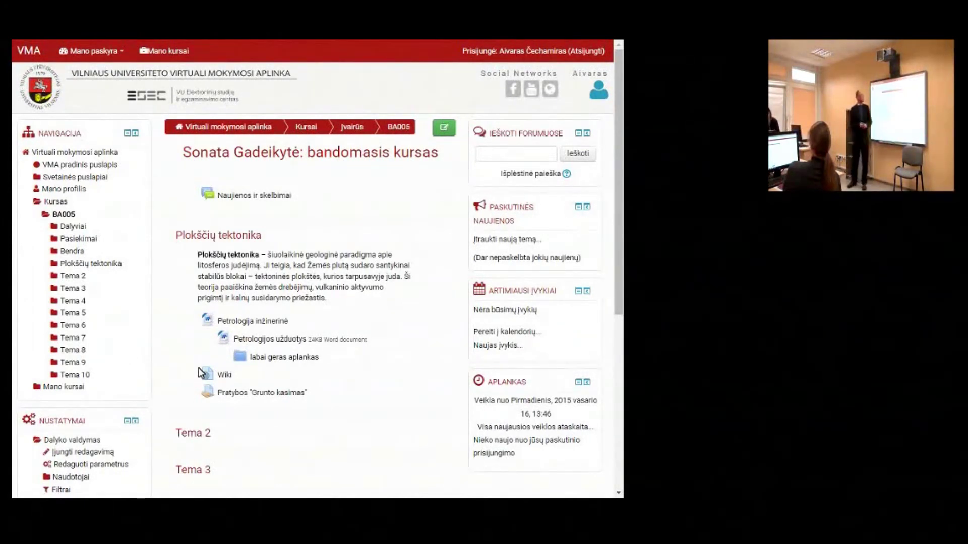
- Return to the Įvairūs category, go back to the front page and examine the list of course categories there
{"action": "left_click", "coordinate": [353, 127]}
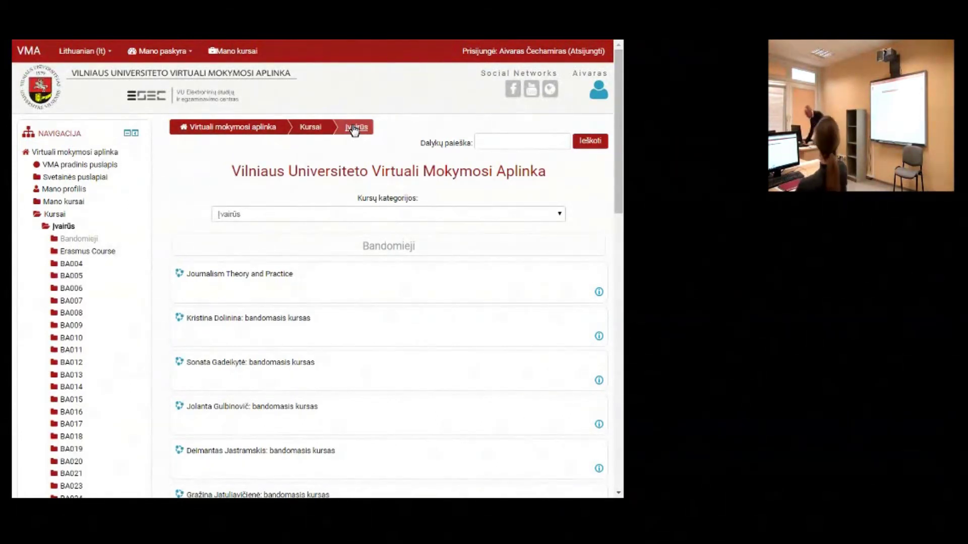
{"action": "left_click", "coordinate": [72, 166]}
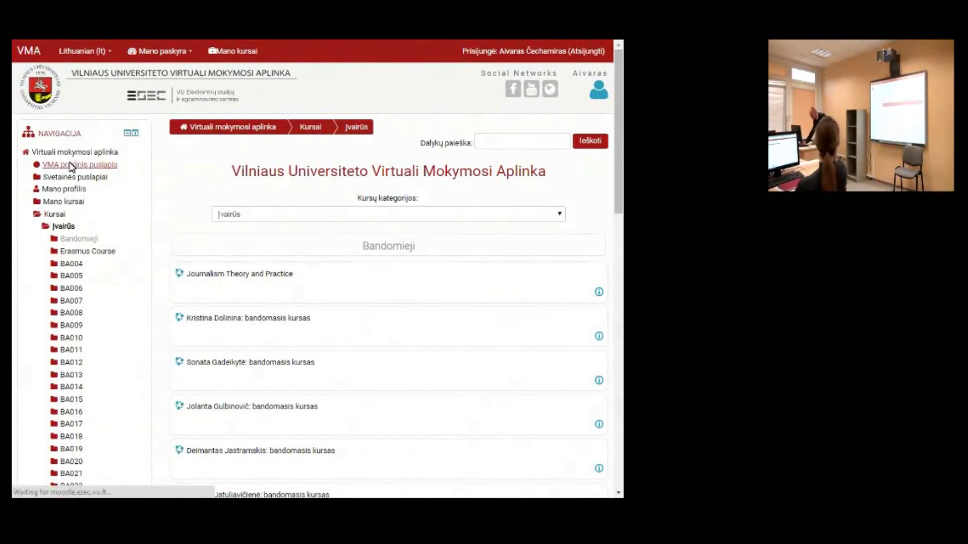
{"action": "scroll", "coordinate": [352, 220], "scroll_direction": "down", "scroll_amount": 6}
{"action": "scroll", "coordinate": [333, 220], "scroll_direction": "down", "scroll_amount": 5}
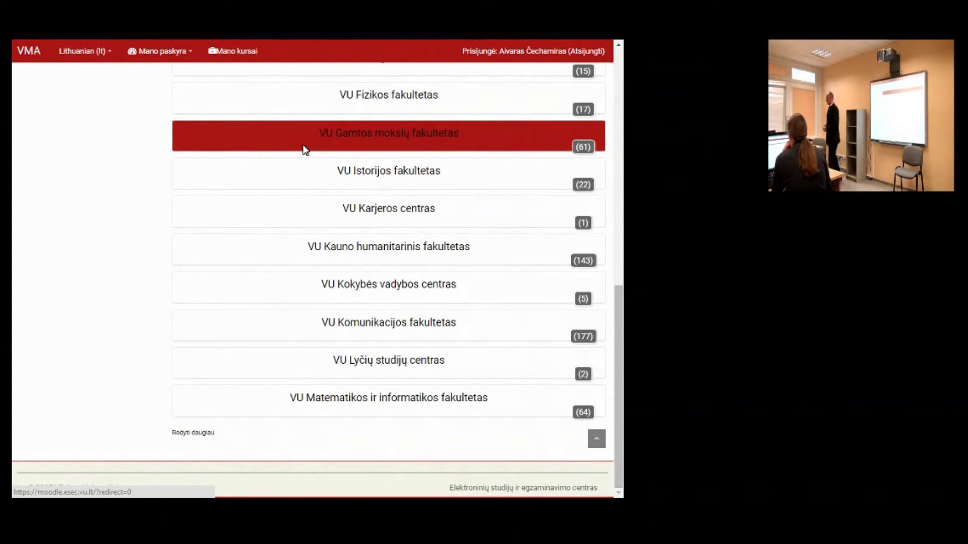
{"action": "scroll", "coordinate": [304, 151], "scroll_direction": "up", "scroll_amount": 8}
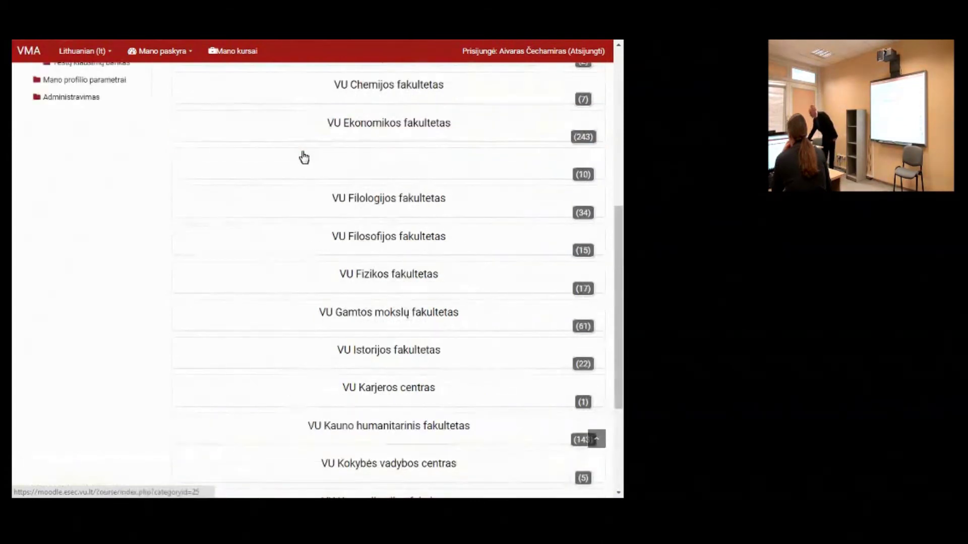
{"action": "scroll", "coordinate": [363, 151], "scroll_direction": "up", "scroll_amount": 3}
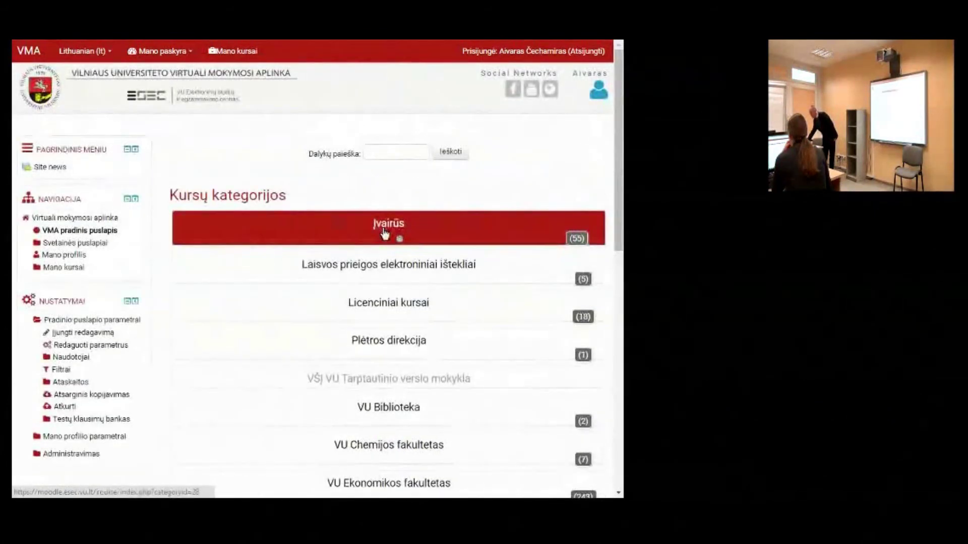
- Open the trial course BA061 from the personal course overview, Mano kursai
{"action": "left_click", "coordinate": [372, 223]}
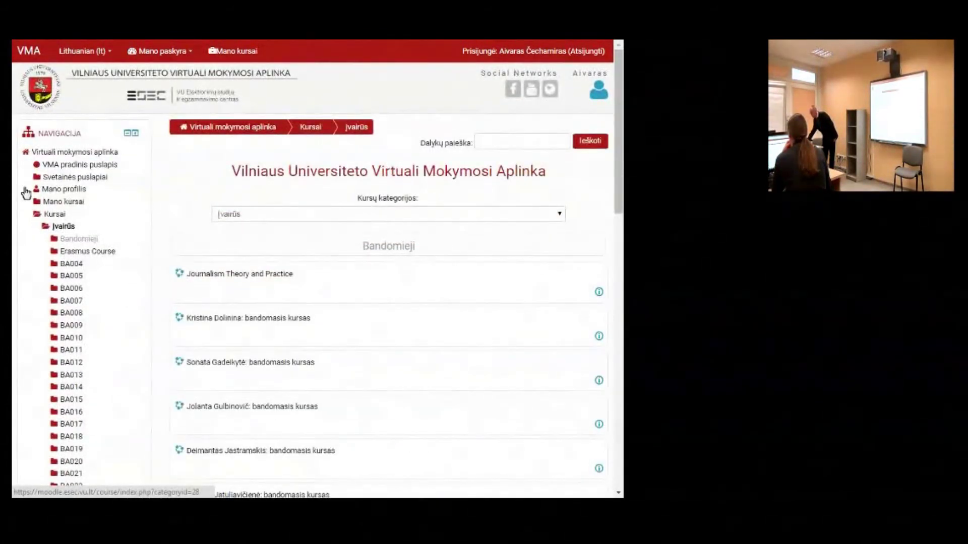
{"action": "left_click", "coordinate": [71, 208]}
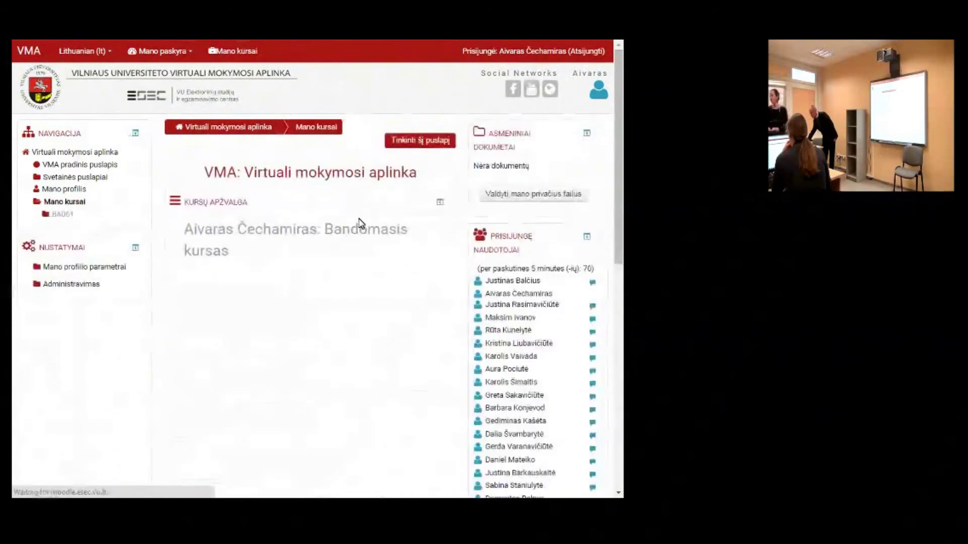
{"action": "left_click", "coordinate": [373, 235]}
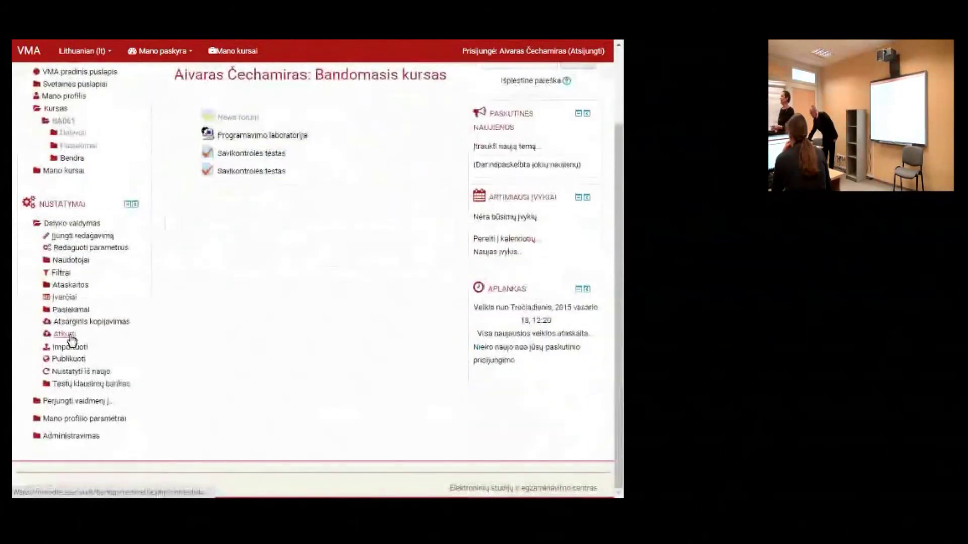
- Open course BA061's question bank and examine its Kategorijos page with the Pridėti kategoriją form
{"action": "left_click", "coordinate": [105, 386]}
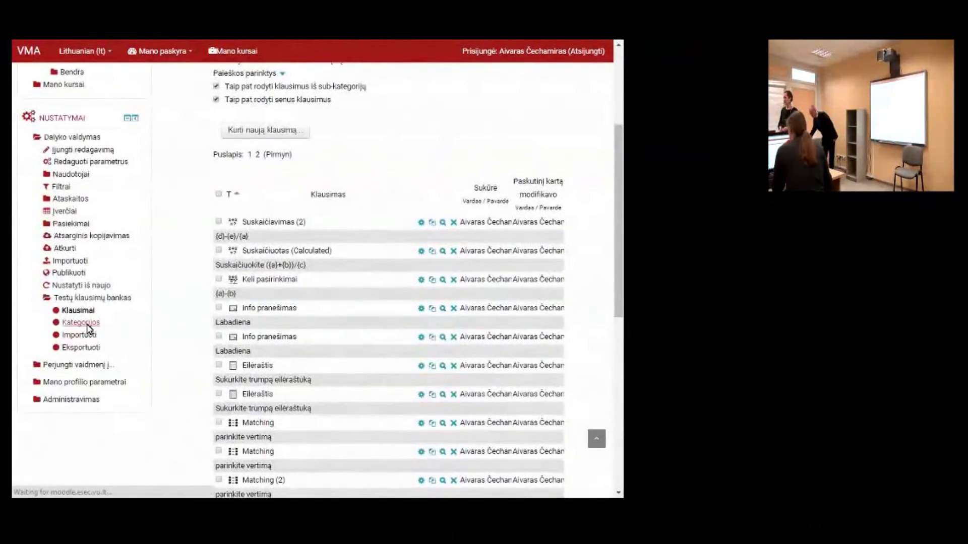
{"action": "left_click", "coordinate": [81, 323]}
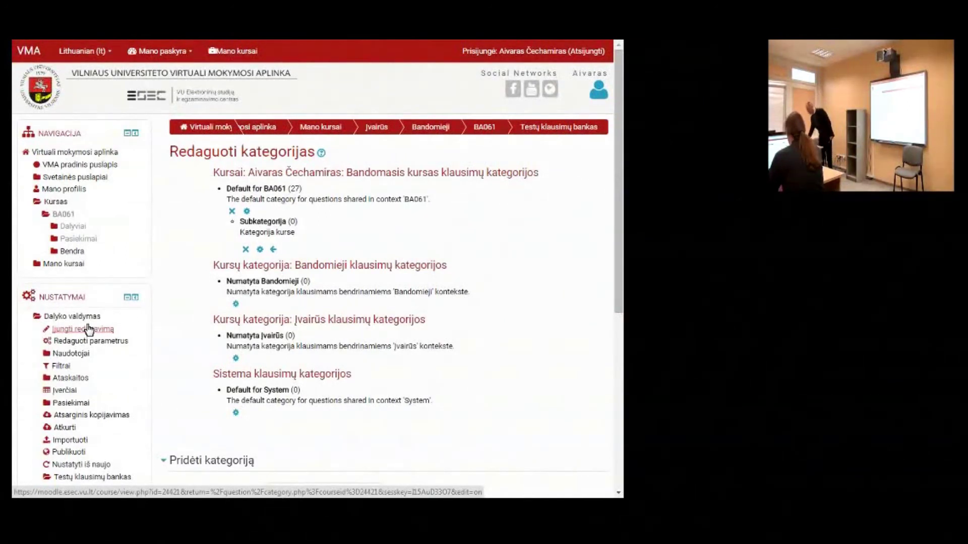
{"action": "scroll", "coordinate": [196, 399], "scroll_direction": "down", "scroll_amount": 2}
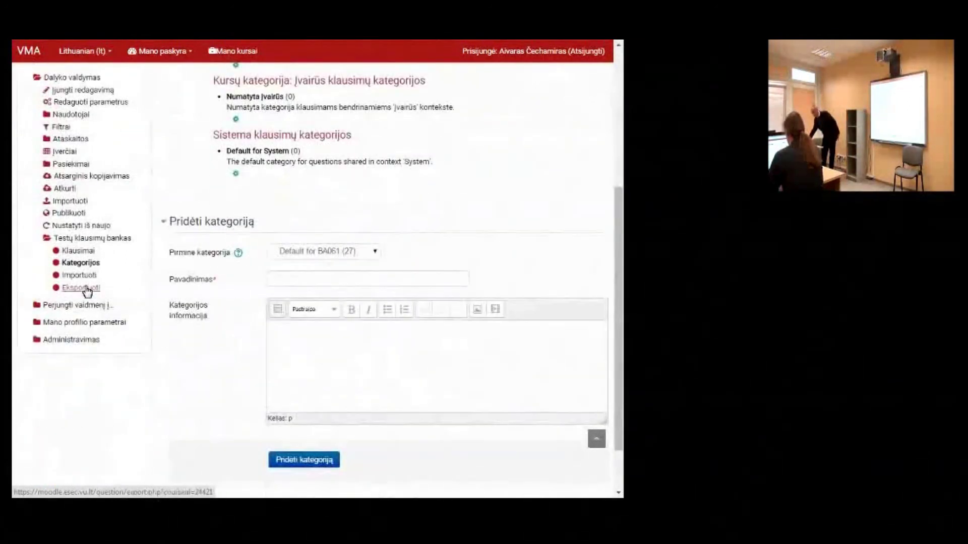
- Open the question bank's Eksportuoti page and examine the file format and category options
{"action": "left_click", "coordinate": [87, 289]}
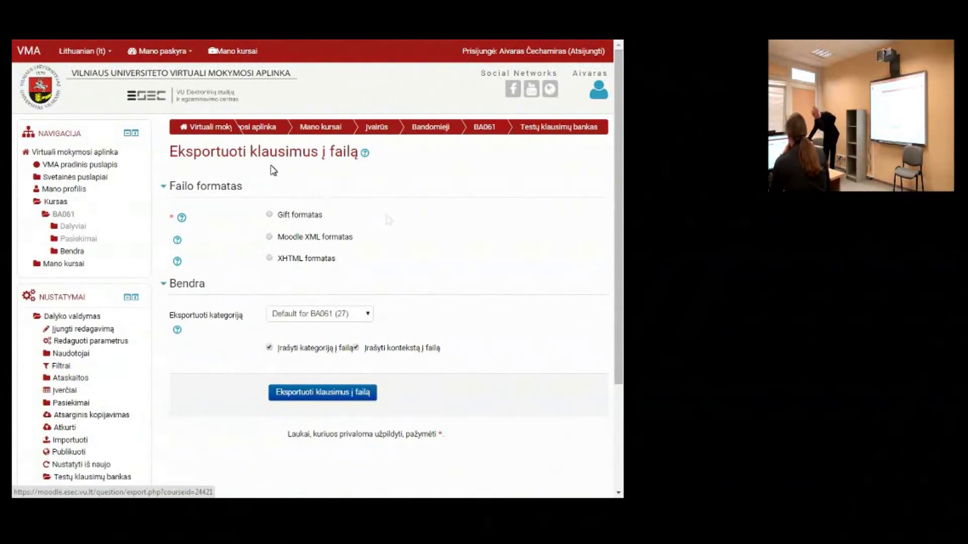
{"action": "scroll", "coordinate": [61, 300], "scroll_direction": "down", "scroll_amount": 3}
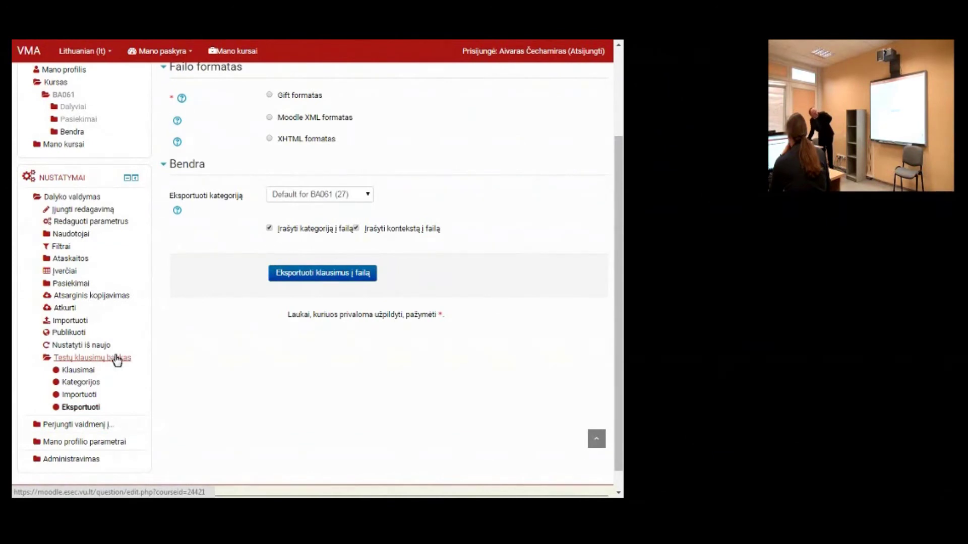
{"action": "scroll", "coordinate": [120, 367], "scroll_direction": "down", "scroll_amount": 1}
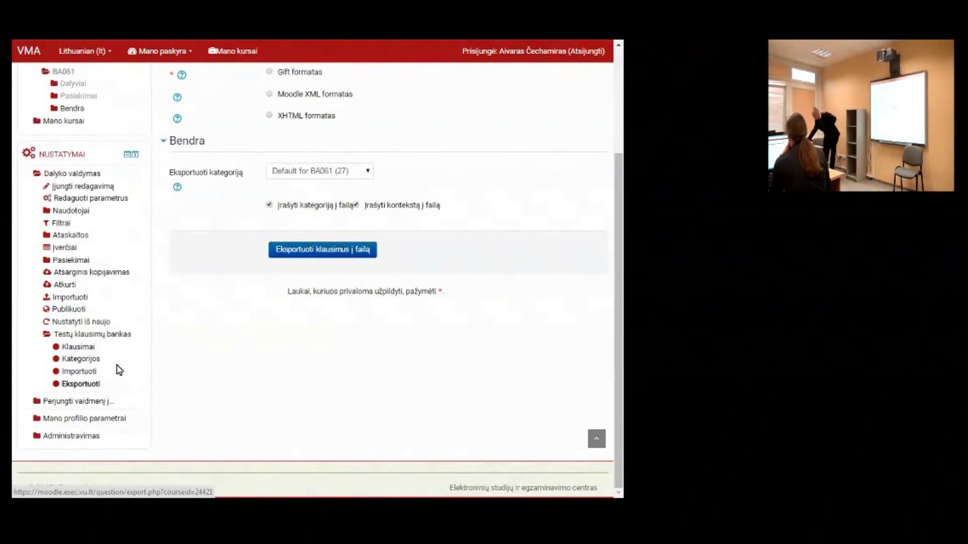
{"action": "scroll", "coordinate": [186, 346], "scroll_direction": "up", "scroll_amount": 3}
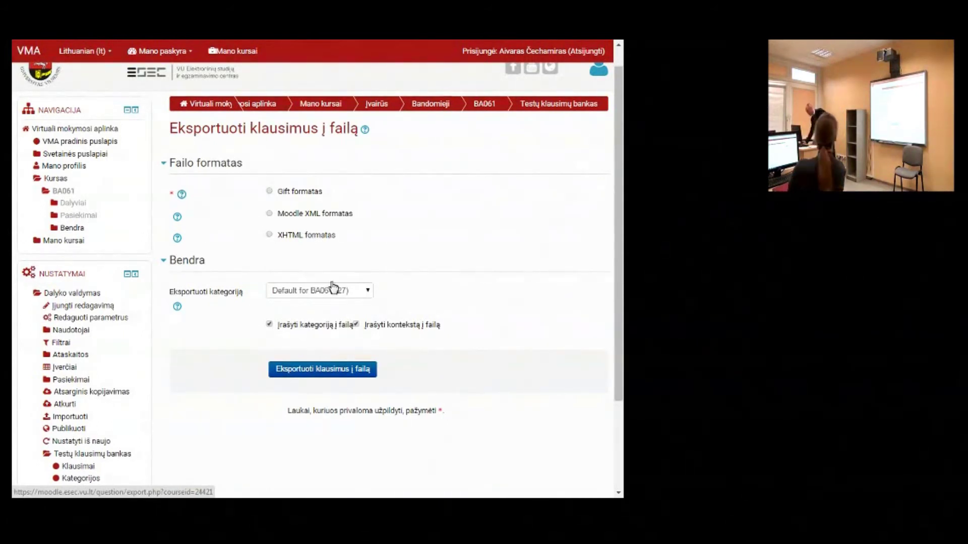
- Choose Moodle XML formatas with Default for BA061 as the export category, and try out the Įrašyti kontekstą į failą option
{"action": "left_click", "coordinate": [270, 214]}
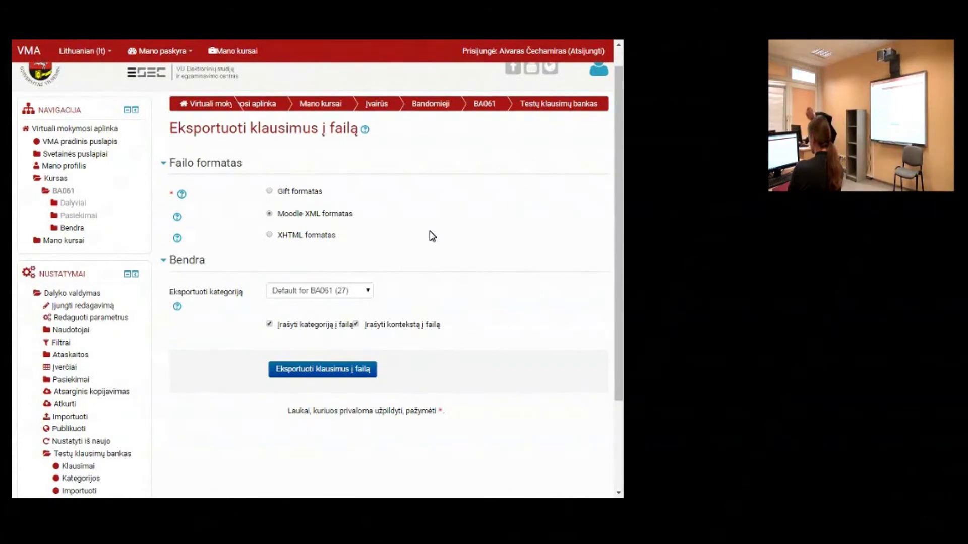
{"action": "left_click", "coordinate": [306, 292]}
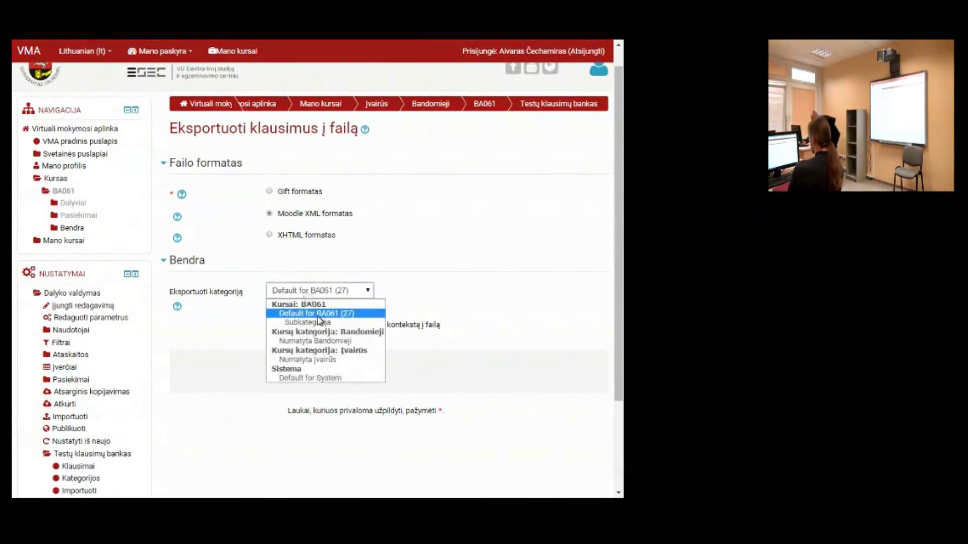
{"action": "left_click", "coordinate": [323, 294]}
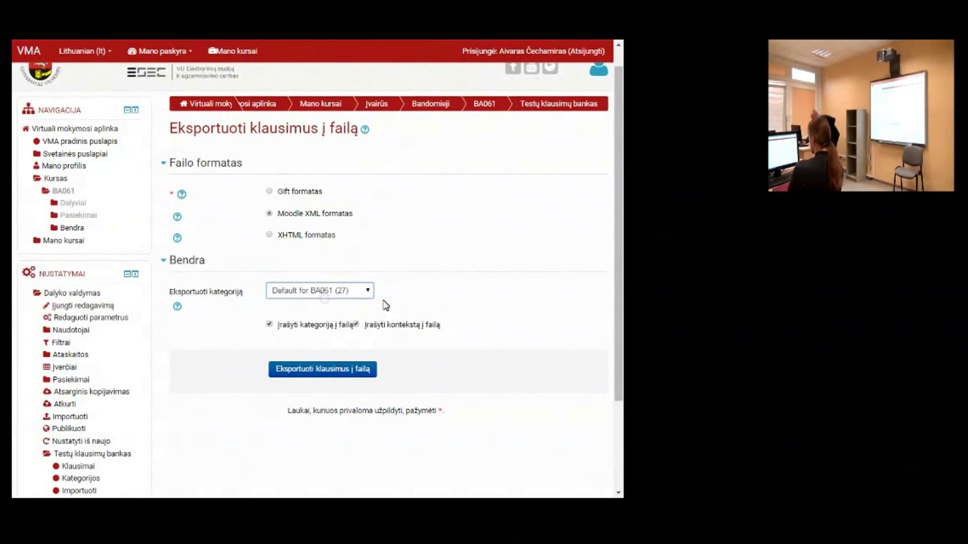
{"action": "left_click", "coordinate": [352, 299]}
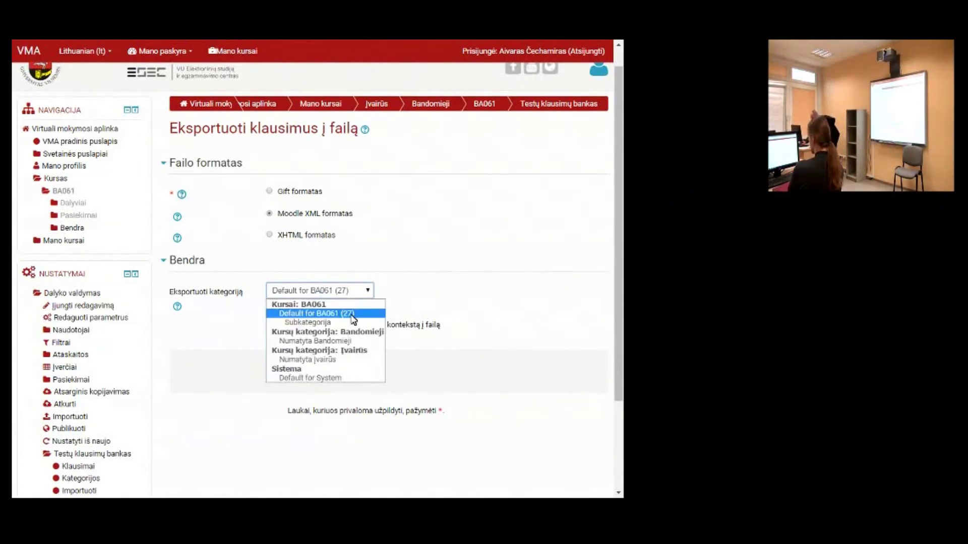
{"action": "left_click", "coordinate": [353, 314]}
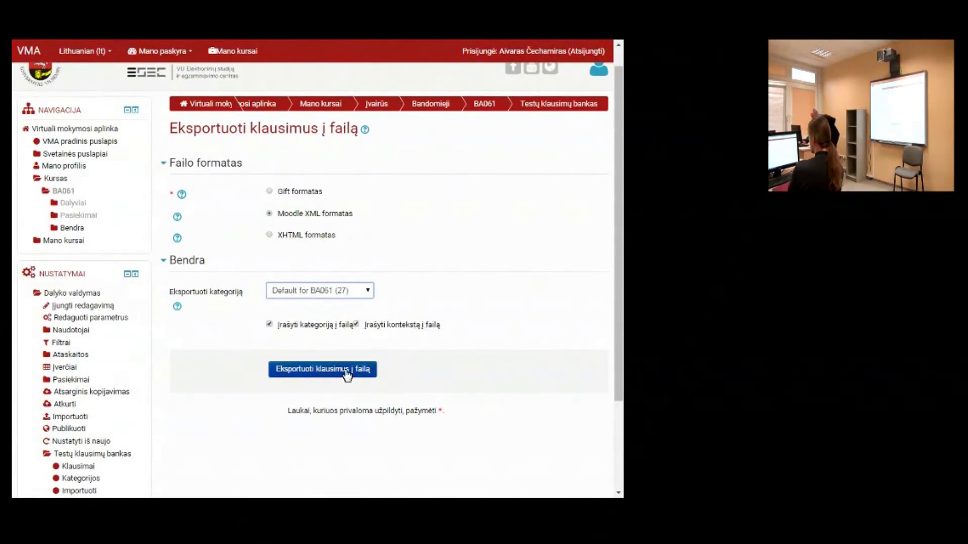
{"action": "double_click", "coordinate": [404, 326]}
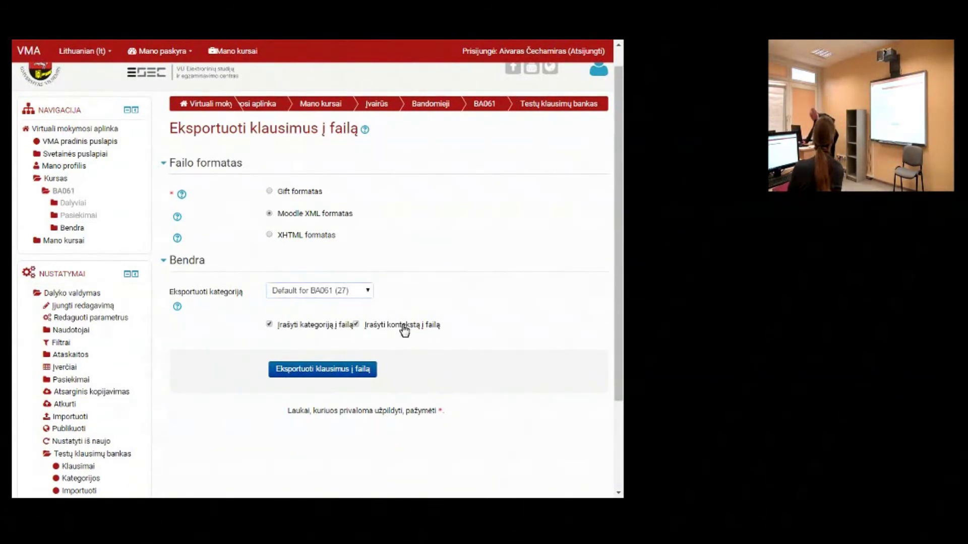
{"action": "left_click", "coordinate": [387, 329]}
{"action": "left_click", "coordinate": [348, 331]}
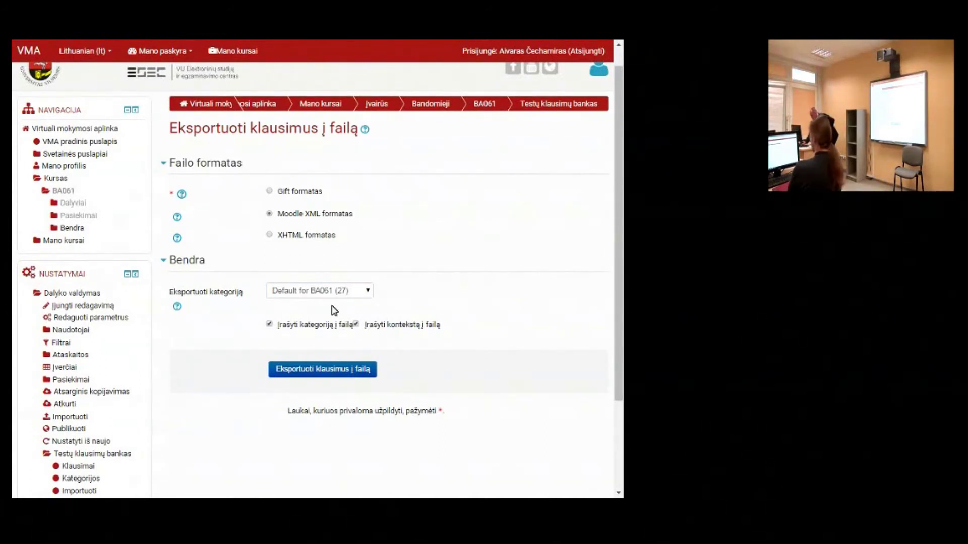
- Leave the changed export form and switch the site's interface language to English (en)
{"action": "left_click", "coordinate": [108, 49]}
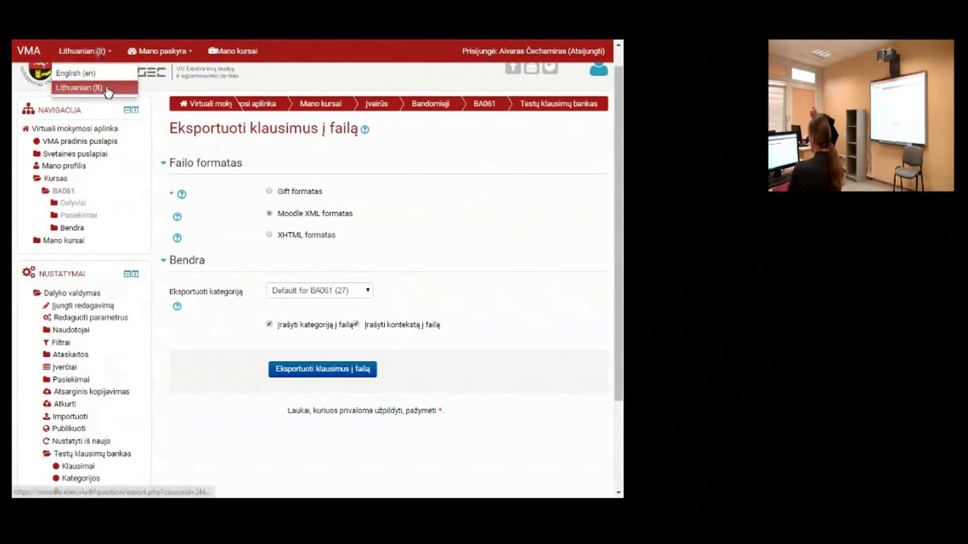
{"action": "left_click", "coordinate": [79, 88]}
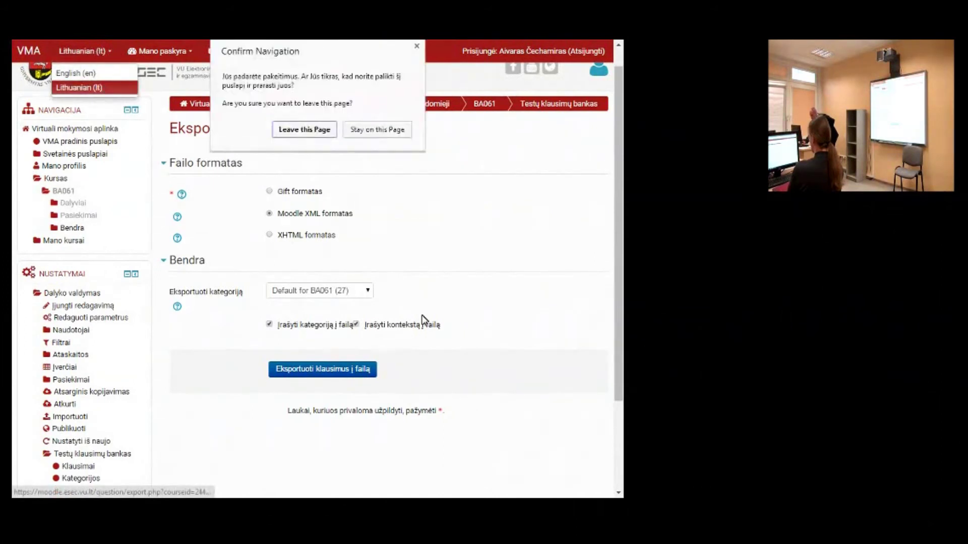
{"action": "left_click", "coordinate": [319, 132]}
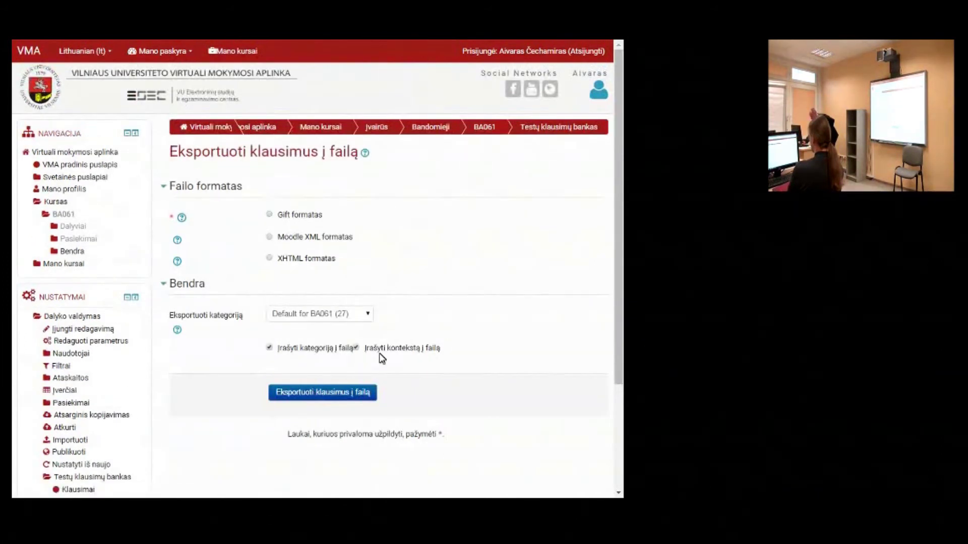
{"action": "left_click", "coordinate": [112, 57]}
{"action": "left_click", "coordinate": [76, 73]}
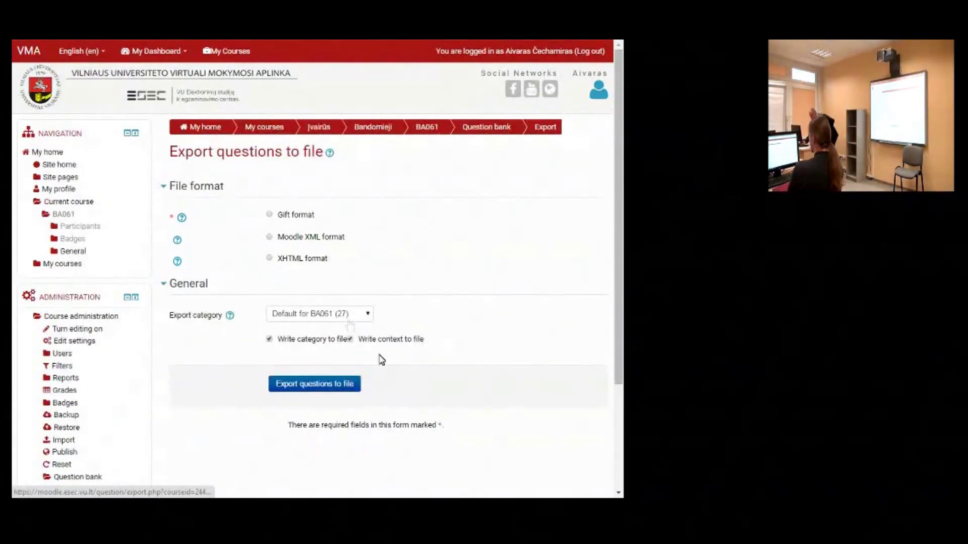
- Export the Default for BA061 questions in Moodle XML format, with Write category to file on and Write context to file off
{"action": "left_click_drag", "start_coordinate": [392, 339], "coordinate": [447, 352]}
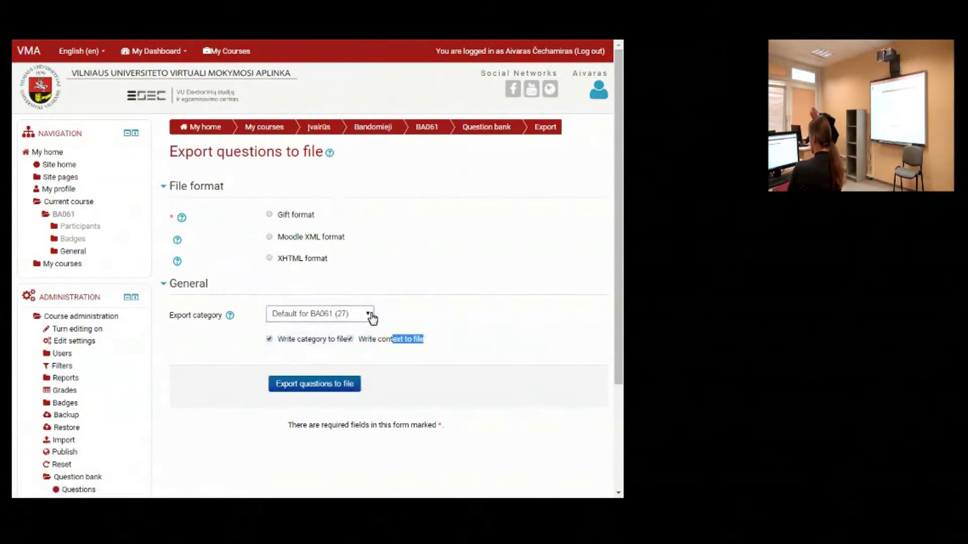
{"action": "left_click", "coordinate": [361, 341]}
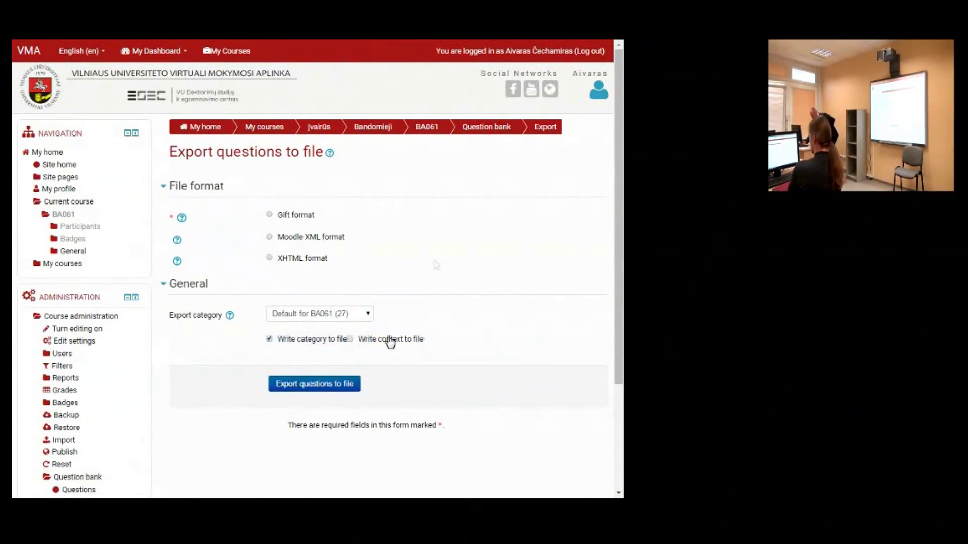
{"action": "left_click", "coordinate": [335, 389]}
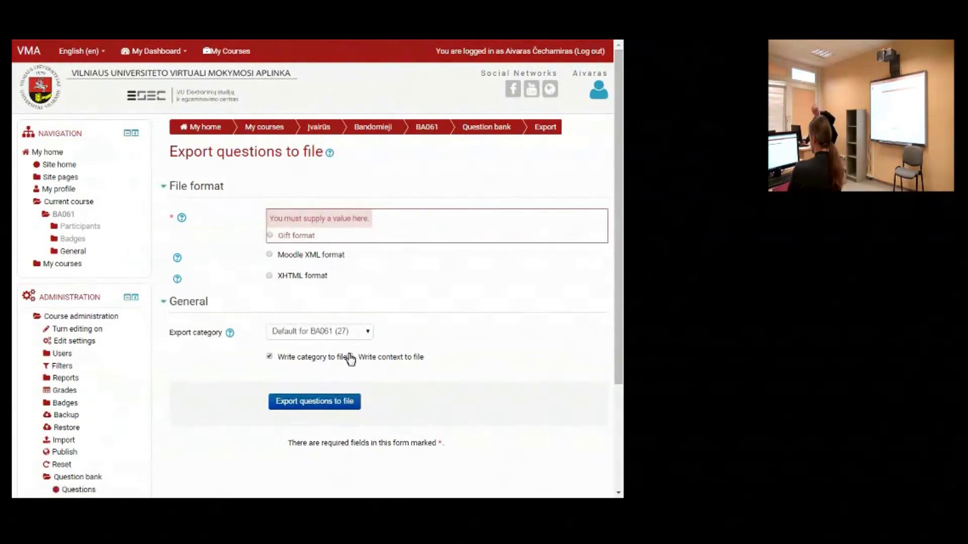
{"action": "left_click", "coordinate": [271, 256]}
{"action": "left_click", "coordinate": [337, 402]}
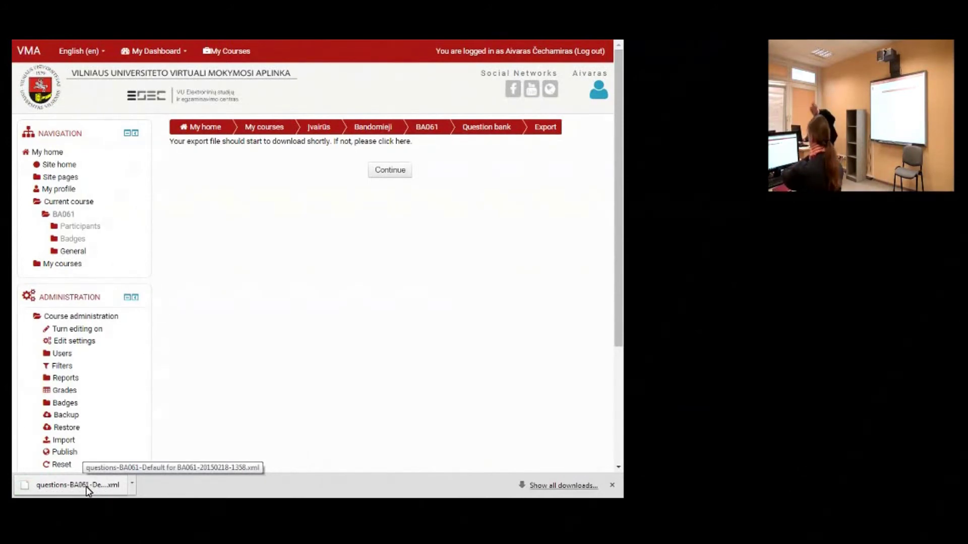
- Show the exported XML file in its Downloads folder and examine the question markup in the file preview
{"action": "right_click", "coordinate": [74, 487]}
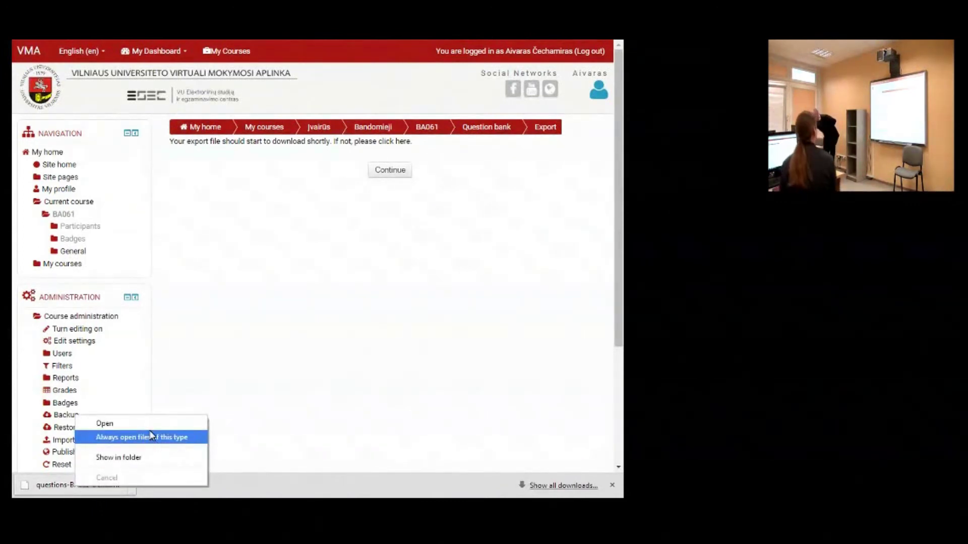
{"action": "left_click", "coordinate": [175, 457]}
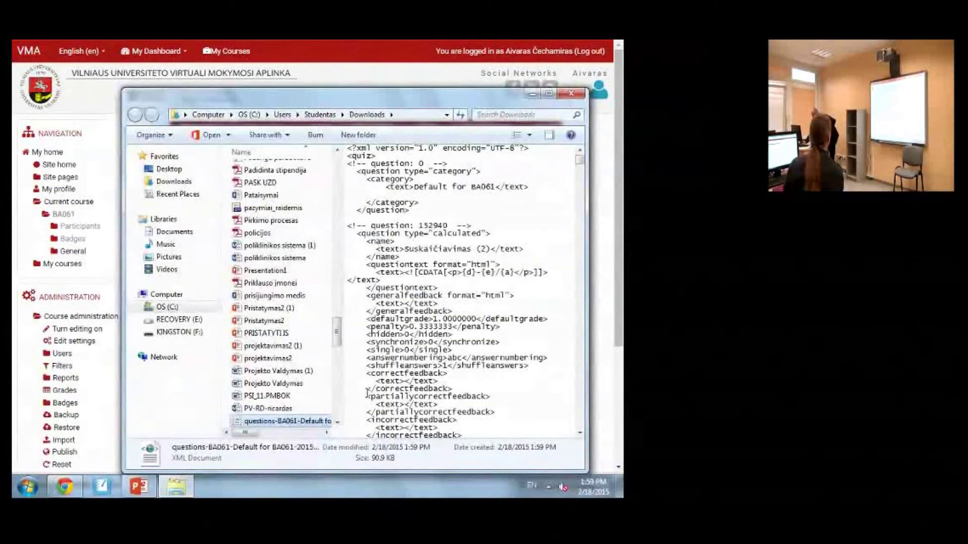
{"action": "scroll", "coordinate": [384, 243], "scroll_direction": "down", "scroll_amount": 15}
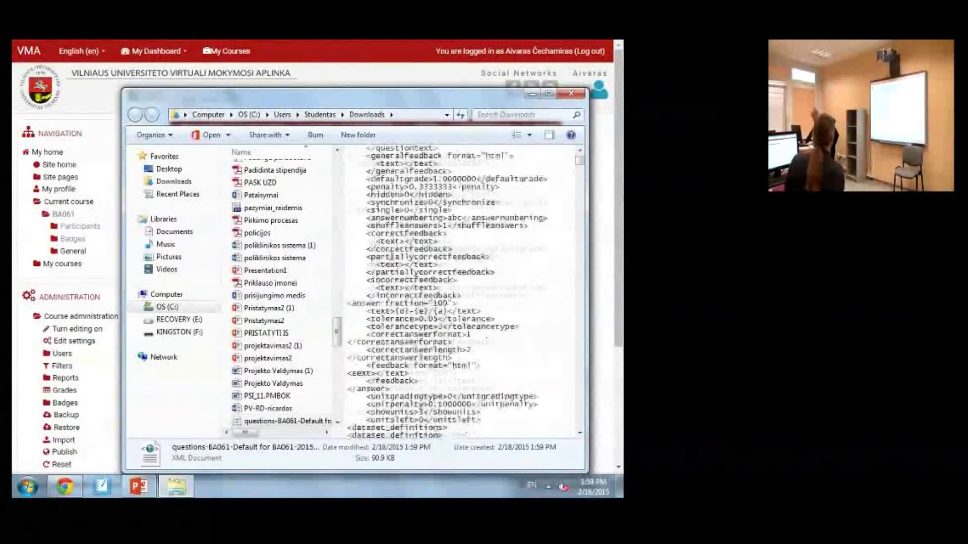
{"action": "scroll", "coordinate": [383, 244], "scroll_direction": "down", "scroll_amount": 10}
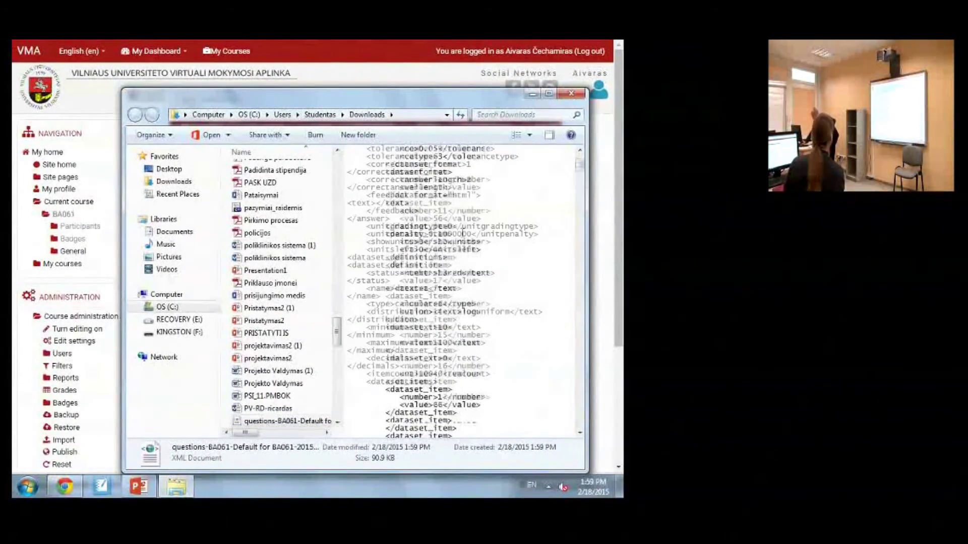
{"action": "left_click", "coordinate": [531, 96]}
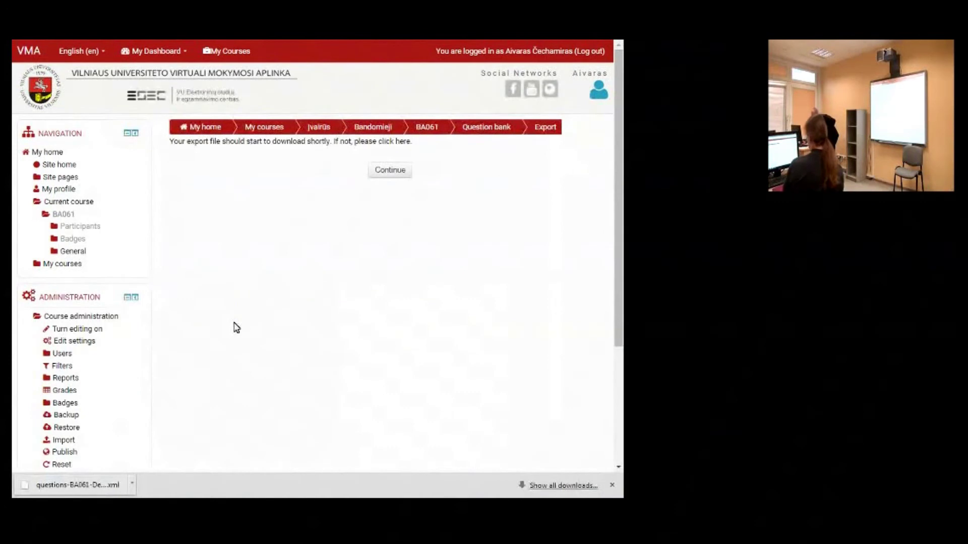
- Open the question bank's Import page and choose Moodle XML format, import category Subkategorija and Get context from file off
{"action": "scroll", "coordinate": [73, 350], "scroll_direction": "down", "scroll_amount": 3}
{"action": "left_click", "coordinate": [73, 347]}
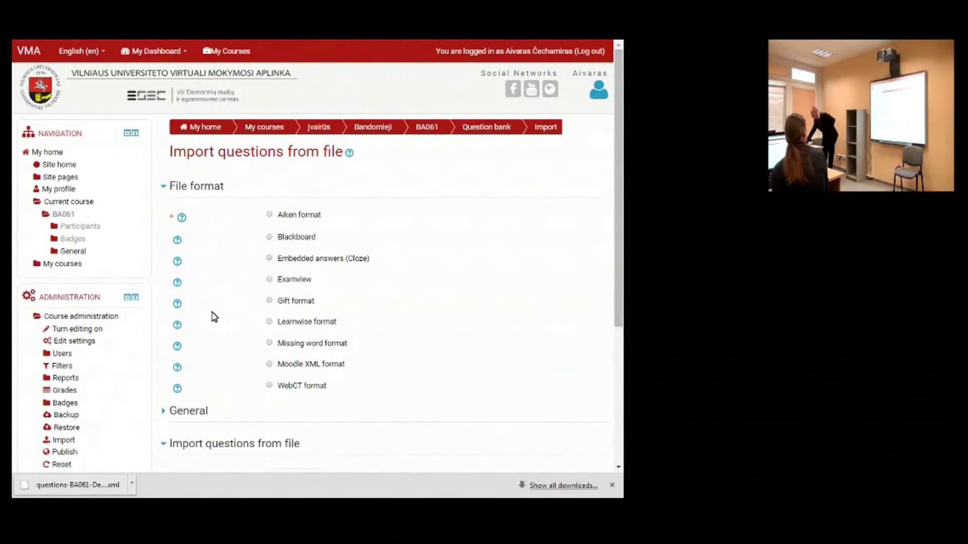
{"action": "left_click", "coordinate": [275, 364]}
{"action": "scroll", "coordinate": [491, 343], "scroll_direction": "down", "scroll_amount": 4}
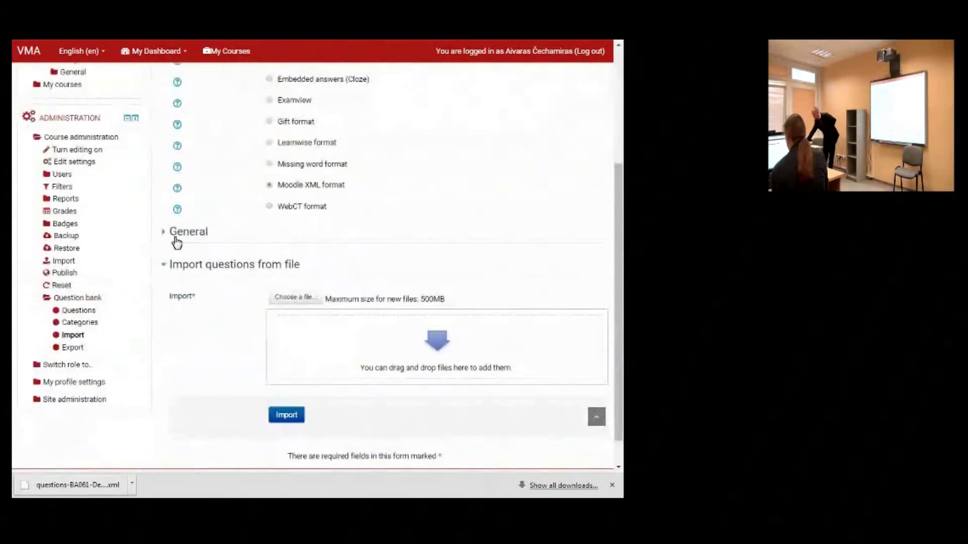
{"action": "left_click", "coordinate": [177, 233]}
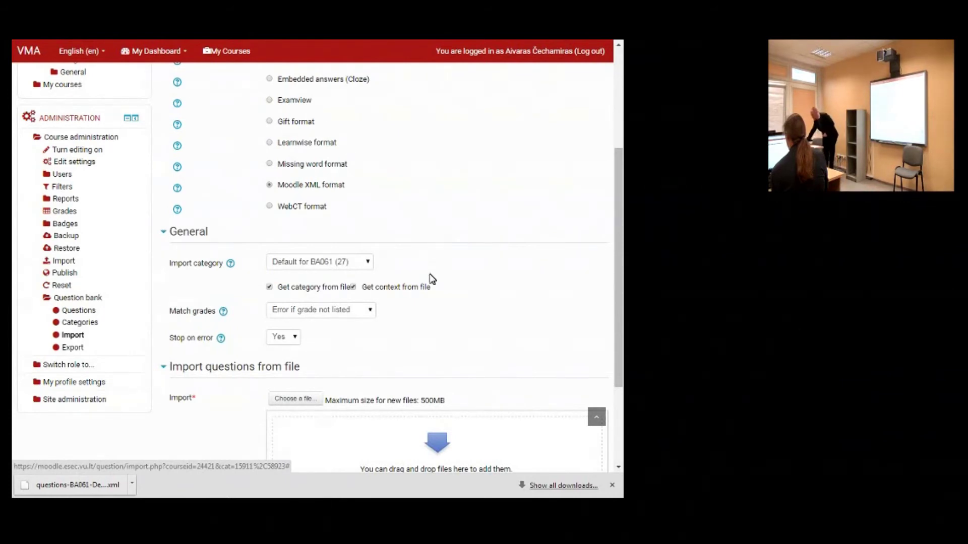
{"action": "left_click", "coordinate": [362, 263]}
{"action": "left_click", "coordinate": [345, 293]}
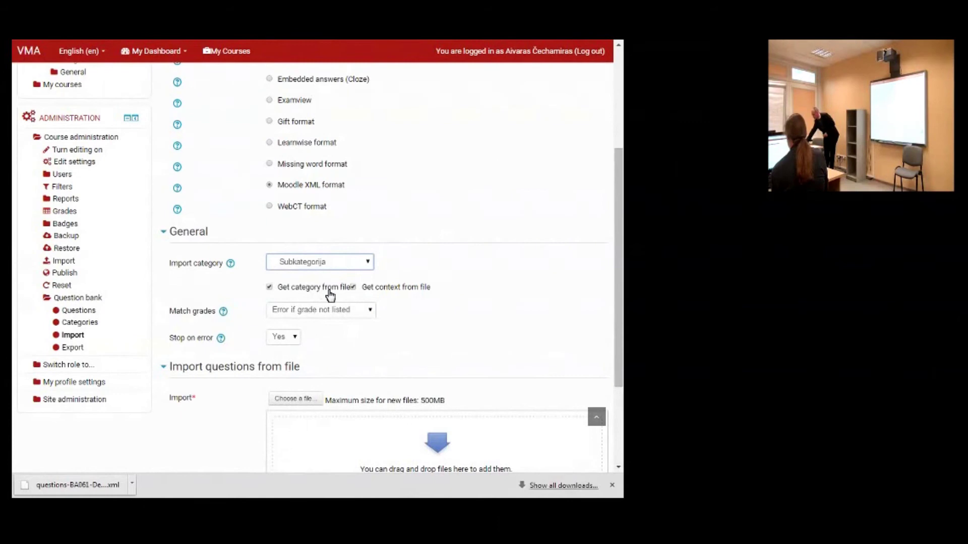
{"action": "left_click", "coordinate": [362, 291]}
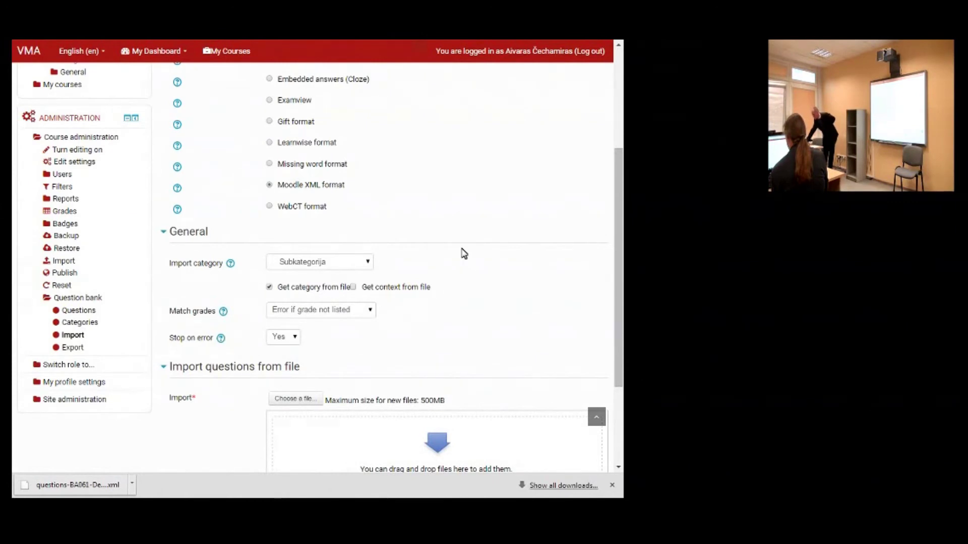
{"action": "scroll", "coordinate": [464, 255], "scroll_direction": "down", "scroll_amount": 3}
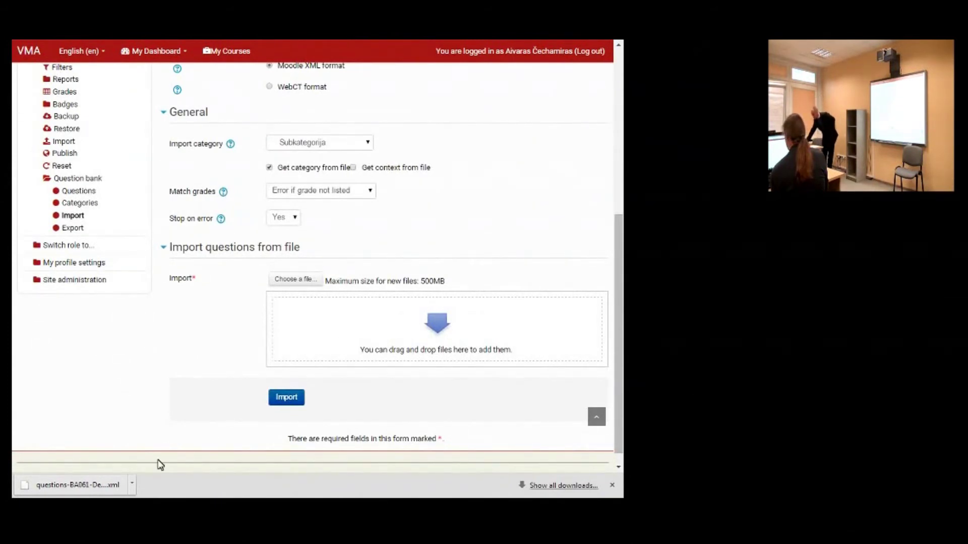
{"action": "key", "text": "alt+Tab"}
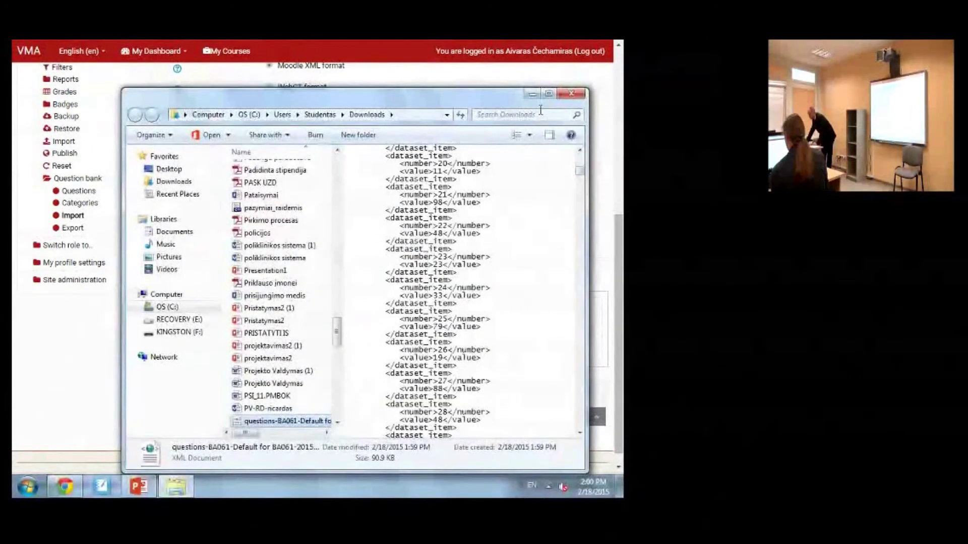
{"action": "left_click_drag", "start_coordinate": [587, 149], "coordinate": [383, 136]}
{"action": "left_click_drag", "start_coordinate": [290, 93], "coordinate": [166, 63]}
{"action": "left_click_drag", "start_coordinate": [252, 439], "coordinate": [255, 321]}
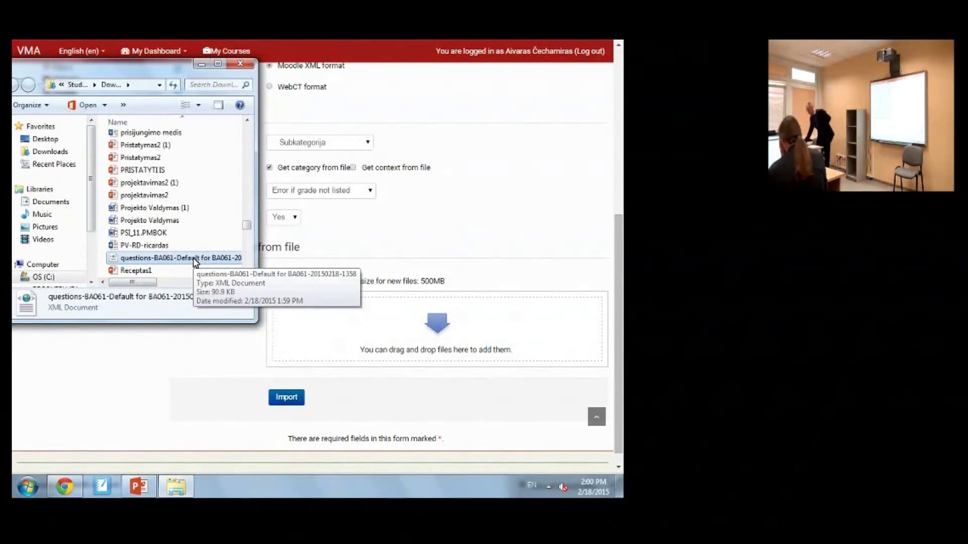
{"action": "left_click_drag", "start_coordinate": [195, 261], "coordinate": [400, 347]}
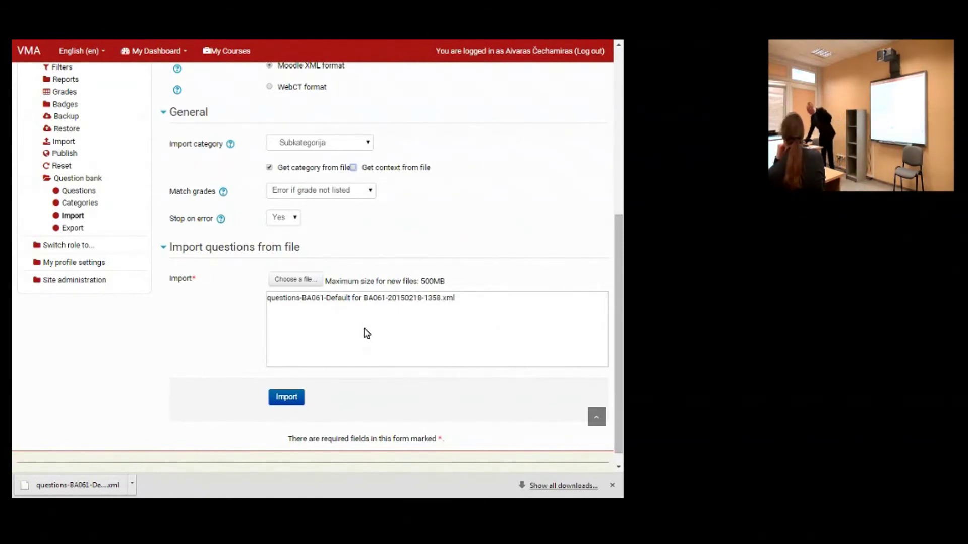
{"action": "left_click", "coordinate": [287, 398]}
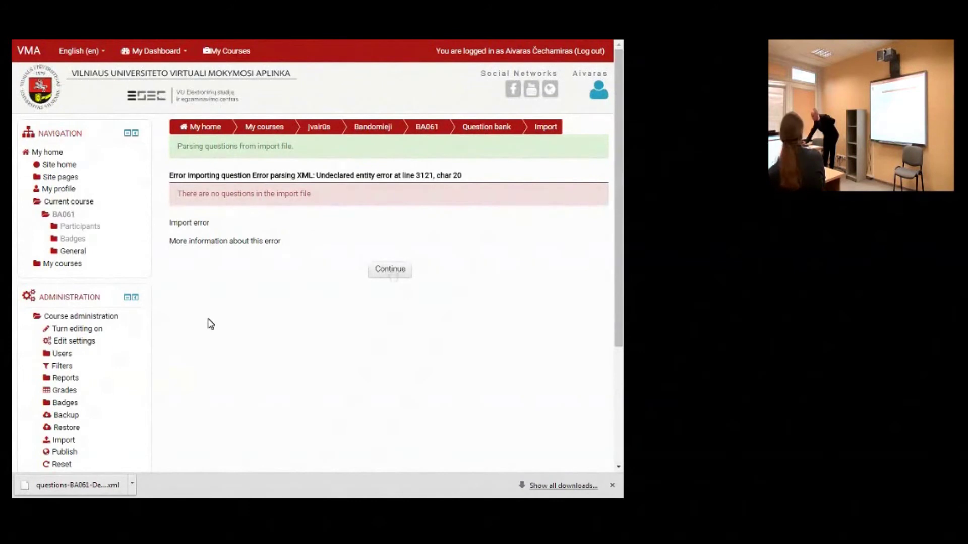
- Try to export the Subkategorija questions in Moodle XML format with category and context written to the file
{"action": "scroll", "coordinate": [125, 341], "scroll_direction": "down", "scroll_amount": 3}
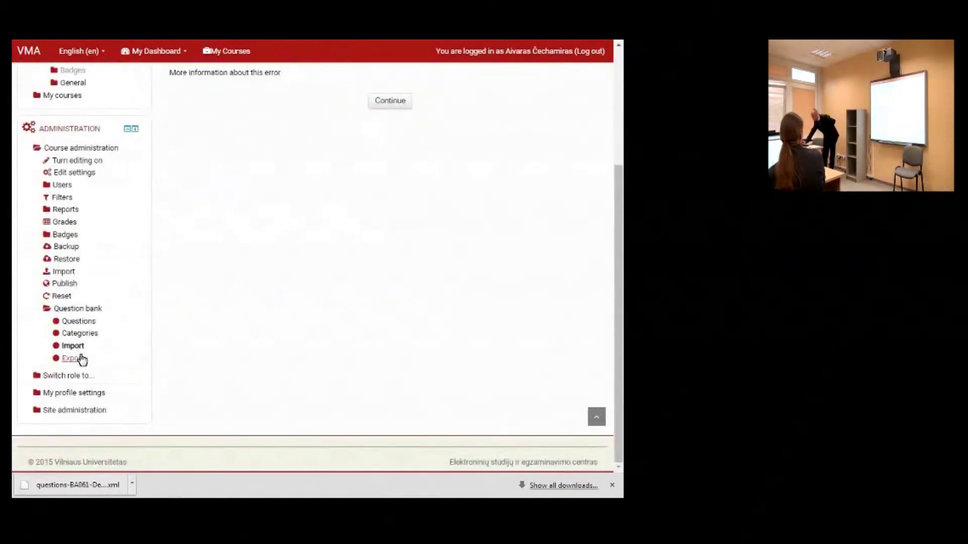
{"action": "left_click", "coordinate": [82, 359]}
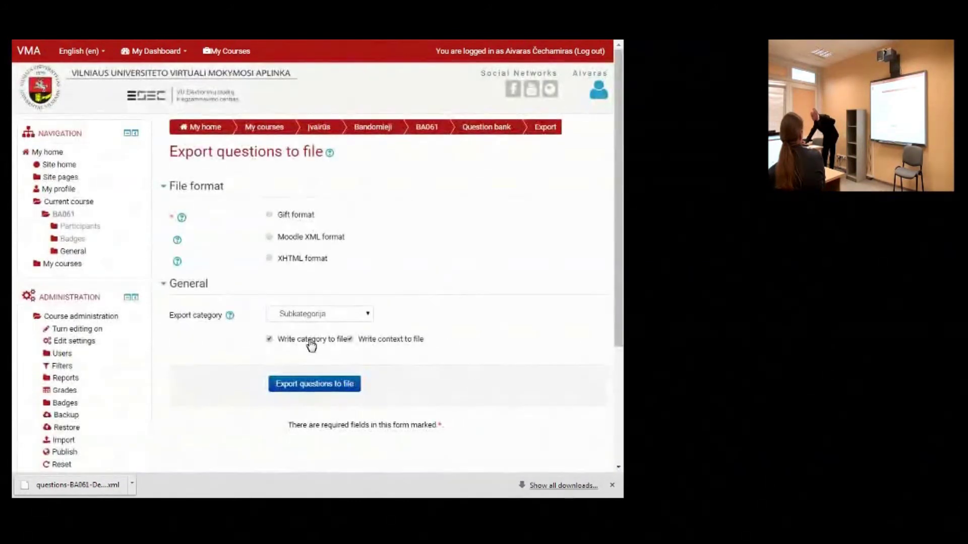
{"action": "left_click", "coordinate": [269, 339]}
{"action": "left_click", "coordinate": [269, 237]}
{"action": "left_click", "coordinate": [270, 339]}
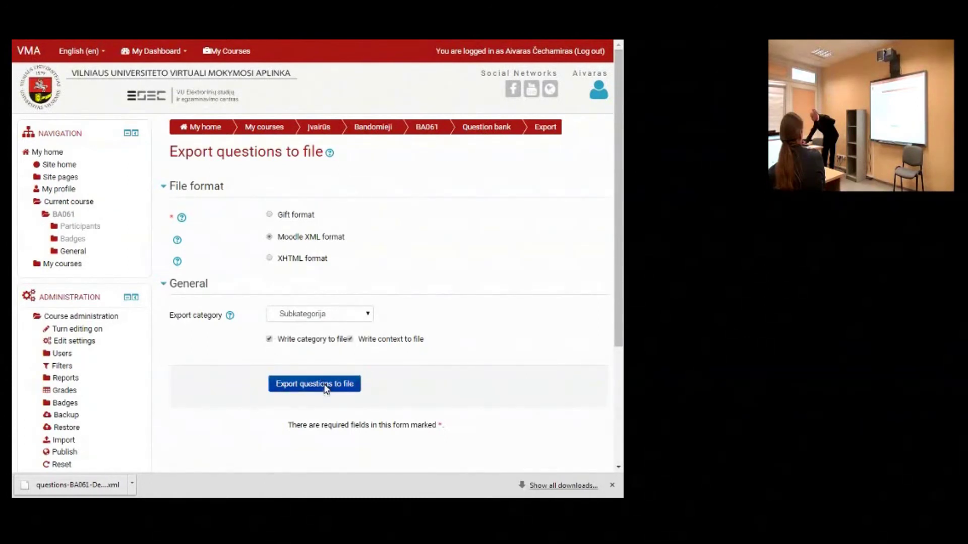
{"action": "left_click", "coordinate": [325, 386]}
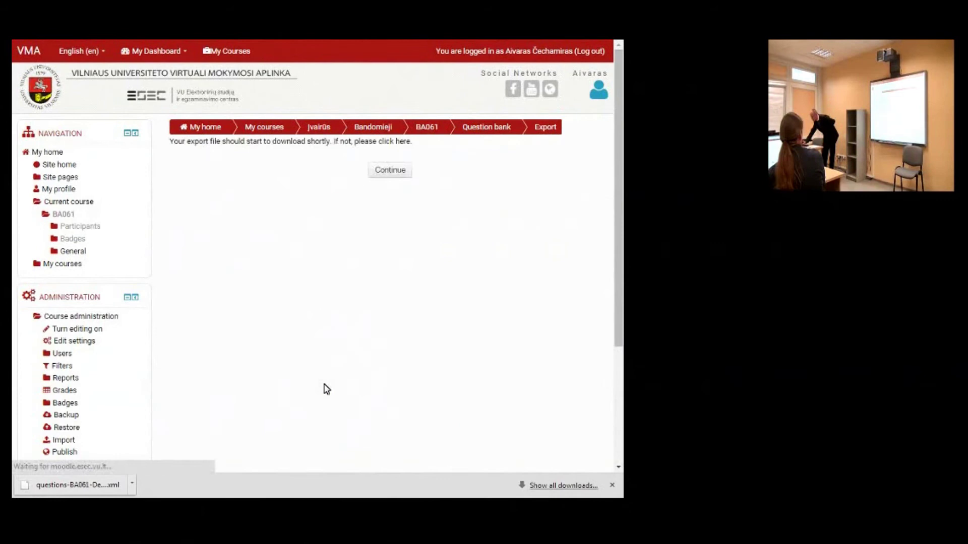
{"action": "left_click", "coordinate": [390, 171]}
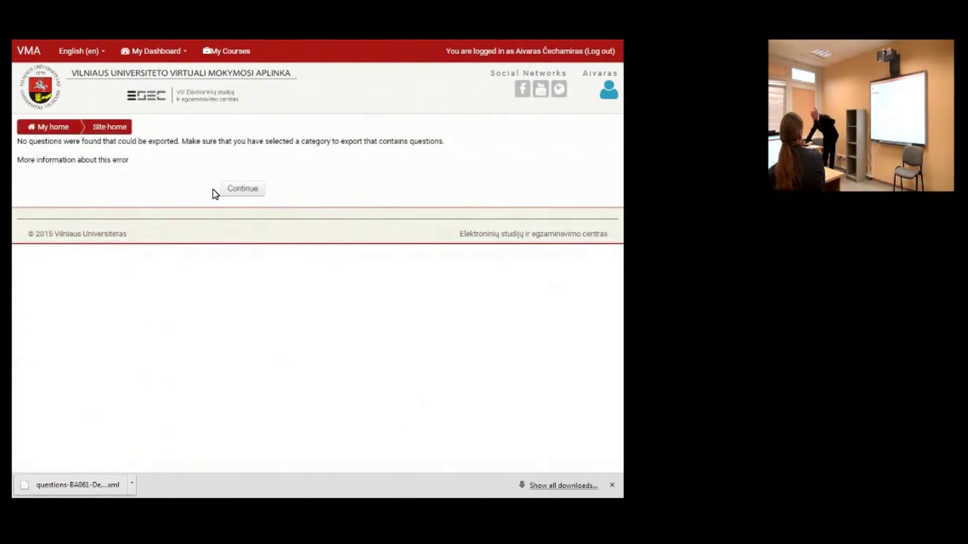
{"action": "left_click", "coordinate": [226, 190]}
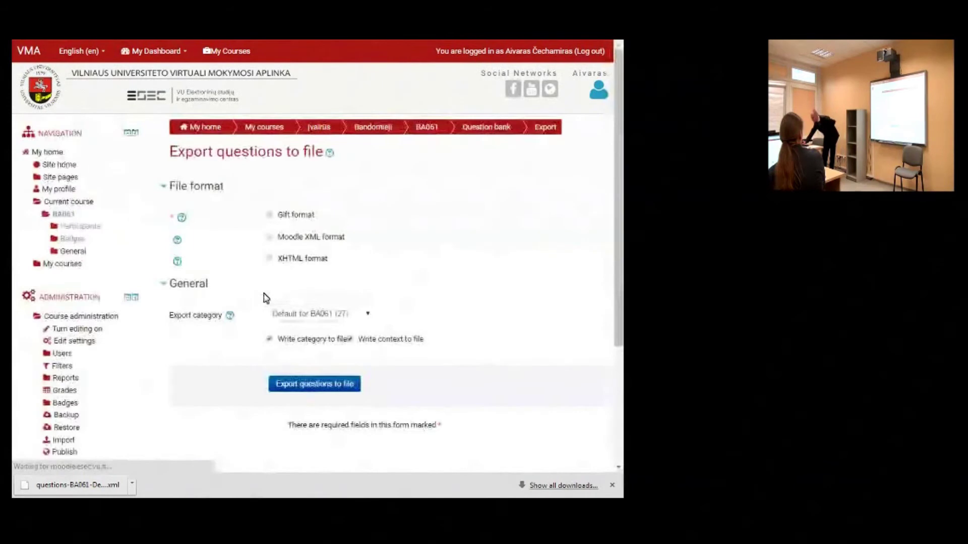
- Export the Default for BA061 questions in Moodle XML format with both Write category to file and Write context to file on
{"action": "left_click", "coordinate": [338, 318]}
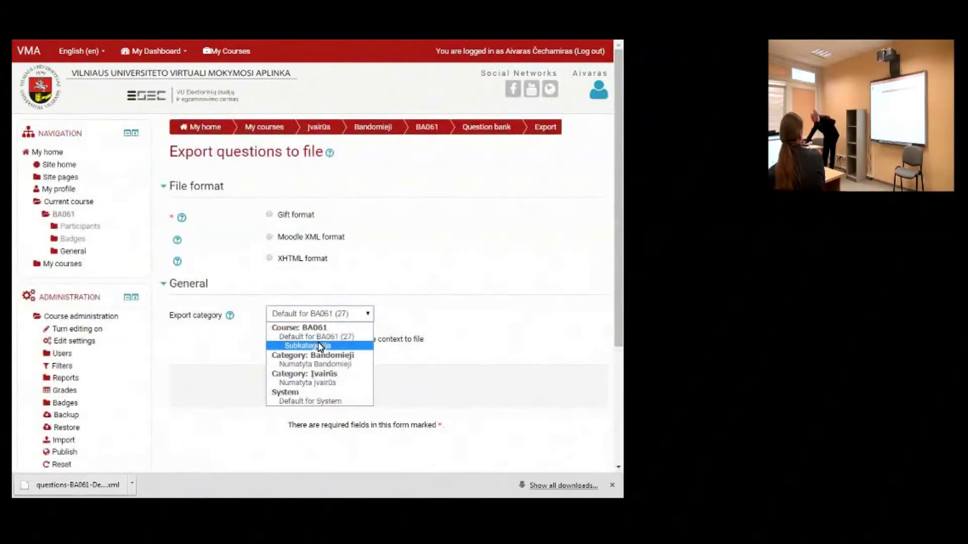
{"action": "left_click", "coordinate": [235, 253]}
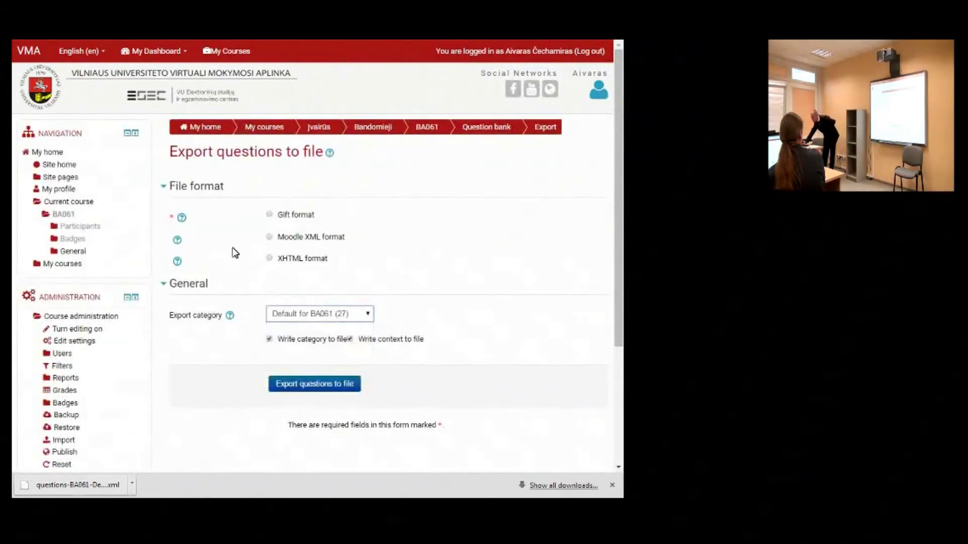
{"action": "left_click", "coordinate": [272, 238]}
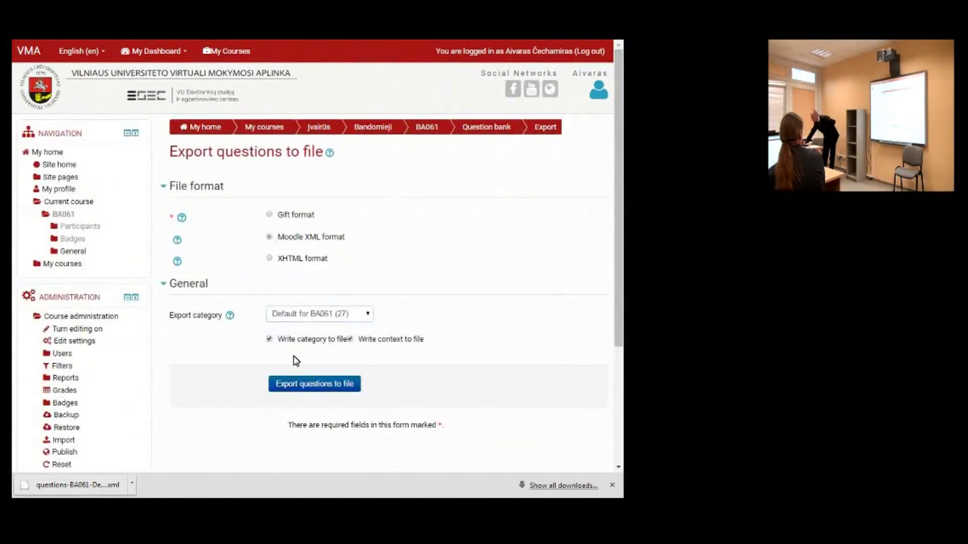
{"action": "left_click", "coordinate": [353, 387]}
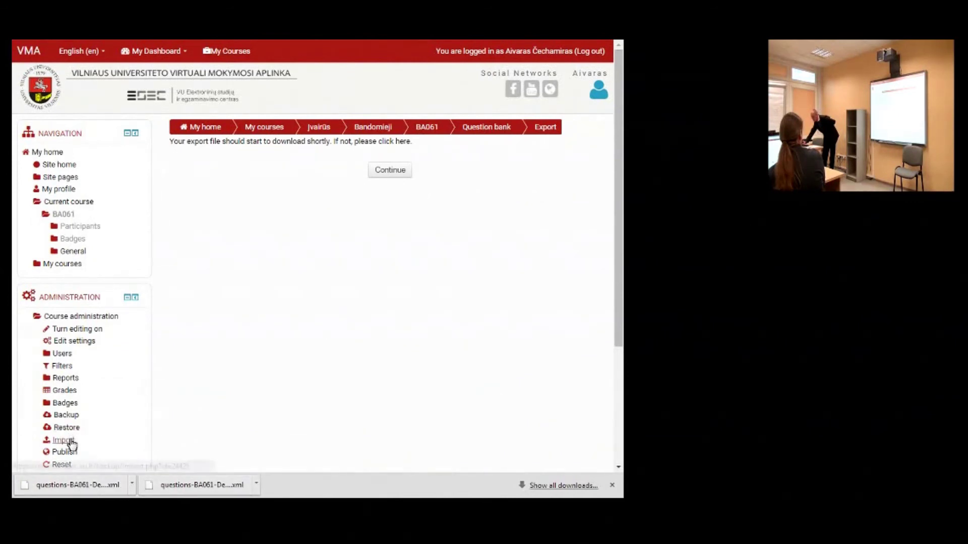
{"action": "scroll", "coordinate": [192, 362], "scroll_direction": "down", "scroll_amount": 3}
{"action": "left_click", "coordinate": [74, 346]}
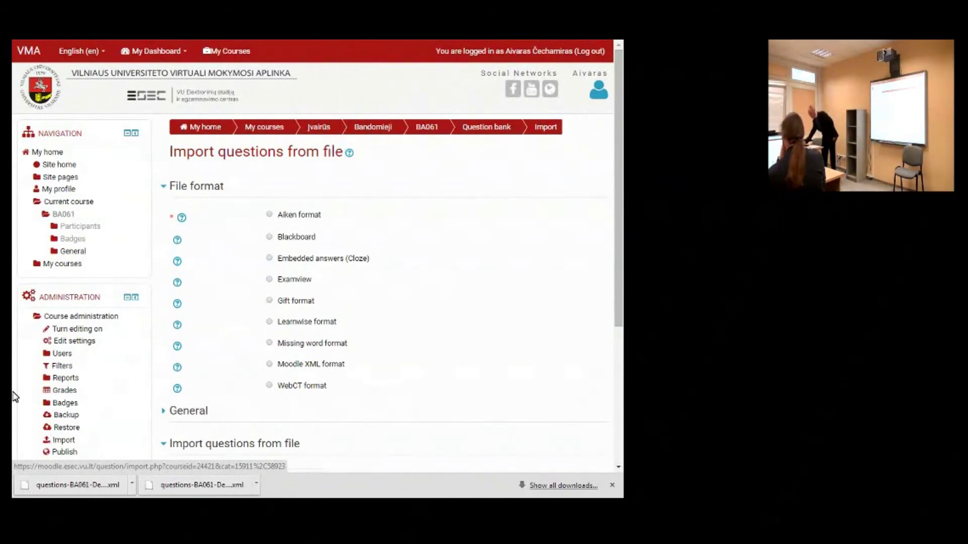
{"action": "scroll", "coordinate": [107, 308], "scroll_direction": "down", "scroll_amount": 3}
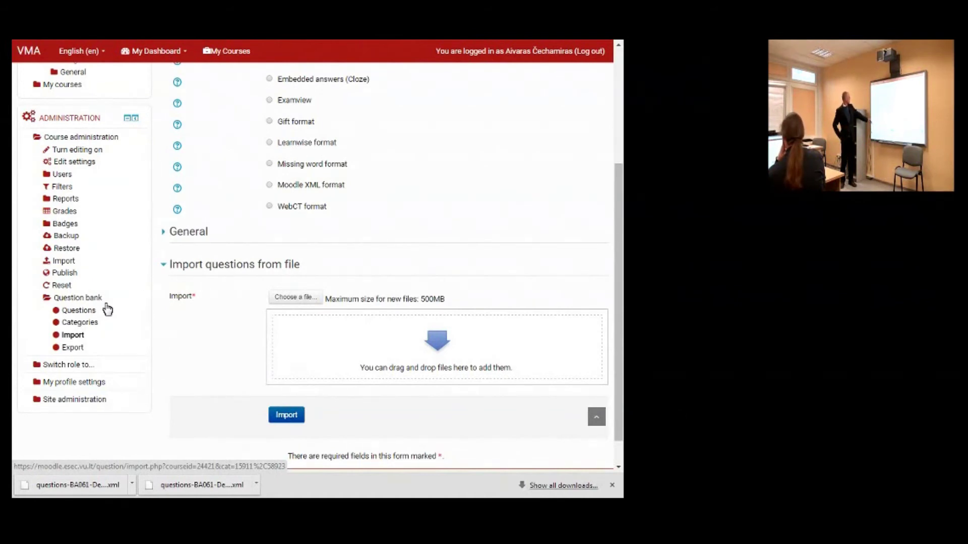
{"action": "triple_click", "coordinate": [30, 260]}
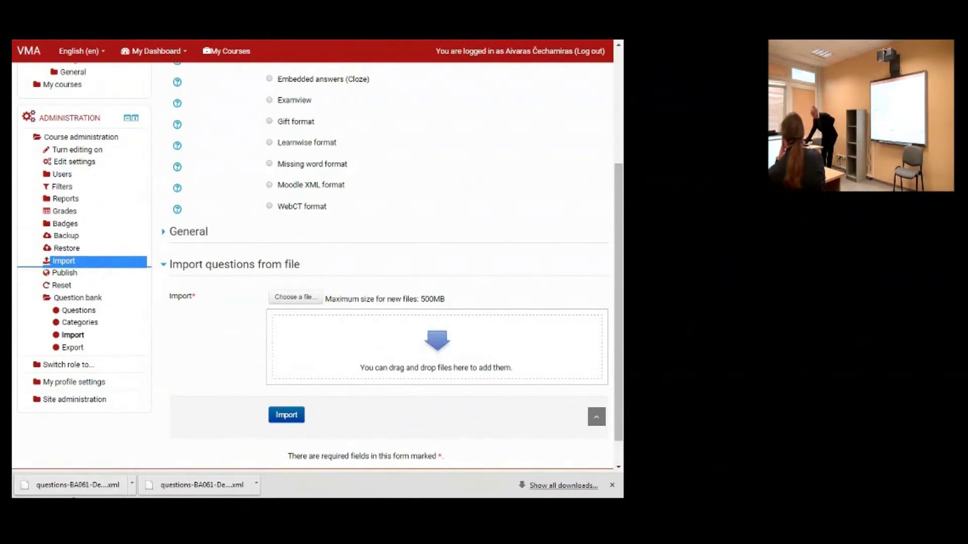
{"action": "right_click", "coordinate": [74, 493]}
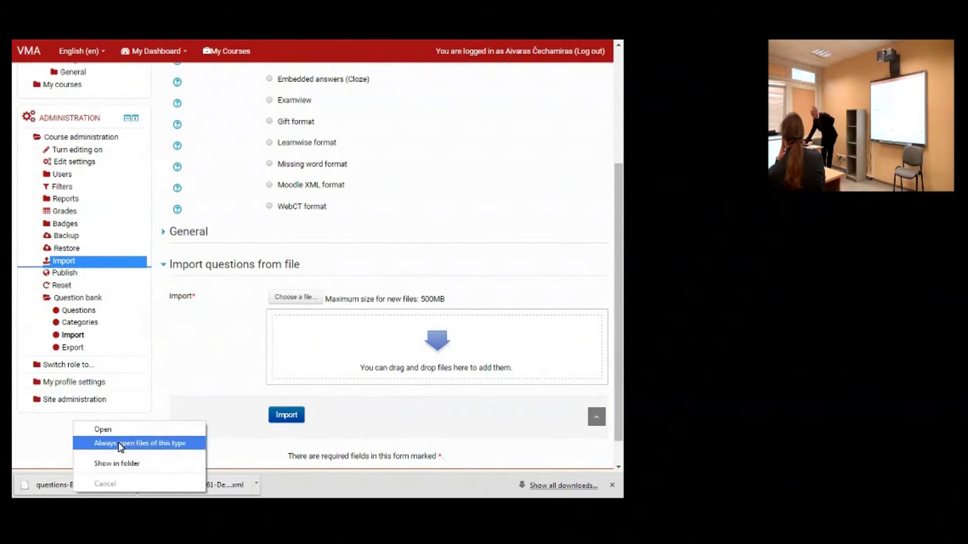
{"action": "left_click", "coordinate": [120, 463]}
{"action": "left_click_drag", "start_coordinate": [152, 270], "coordinate": [298, 374]}
{"action": "left_click", "coordinate": [294, 422]}
{"action": "left_click", "coordinate": [269, 185]}
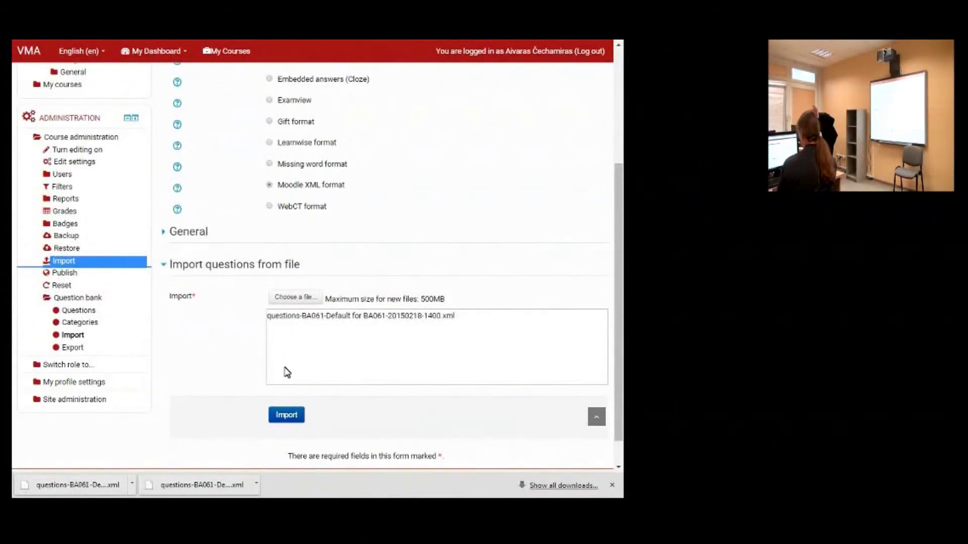
- Set the import category to Subkategorija and try to import the questions from the added file
{"action": "left_click", "coordinate": [201, 233]}
{"action": "left_click", "coordinate": [359, 262]}
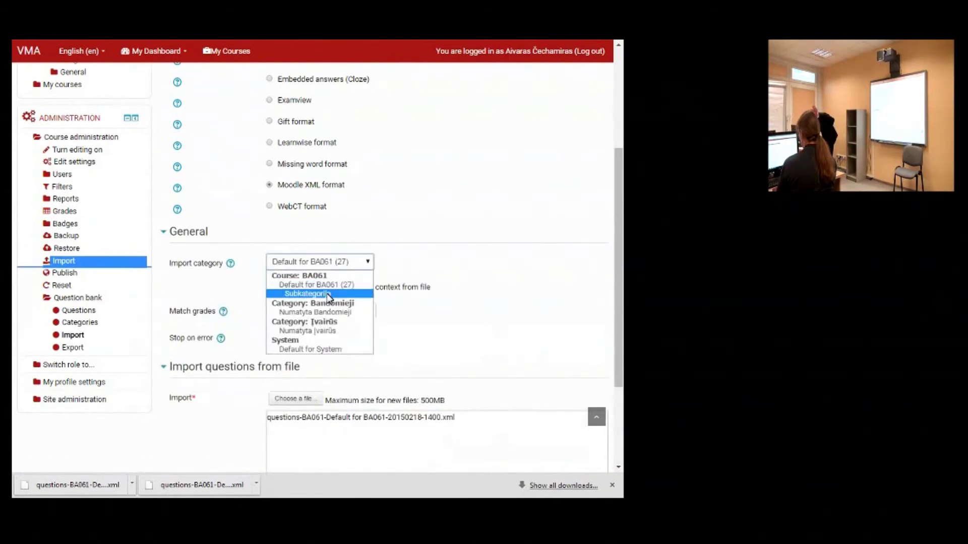
{"action": "left_click", "coordinate": [329, 294]}
{"action": "scroll", "coordinate": [454, 418], "scroll_direction": "down", "scroll_amount": 3}
{"action": "left_click", "coordinate": [288, 384]}
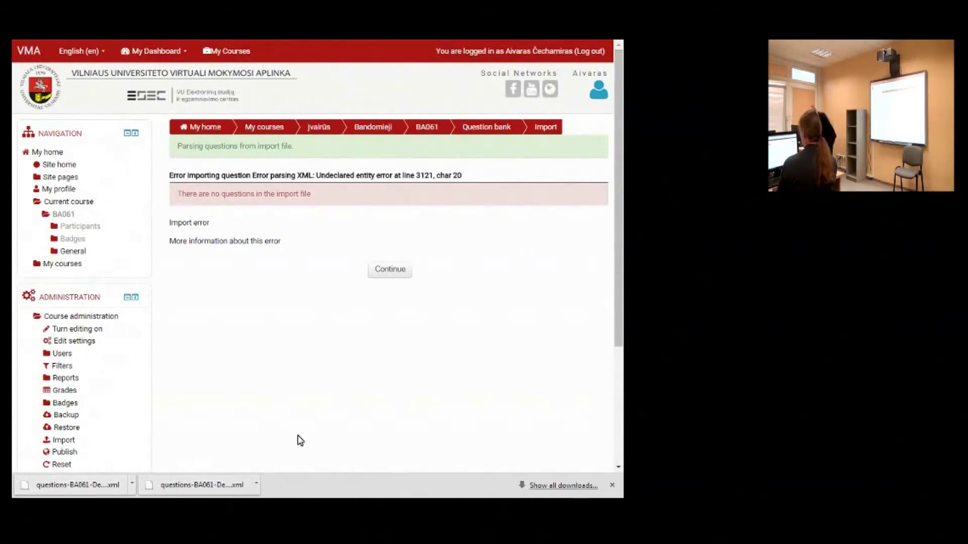
- Permanently delete both exported questions-BA061 XML files from the Downloads folder
{"action": "key", "text": "alt+Tab"}
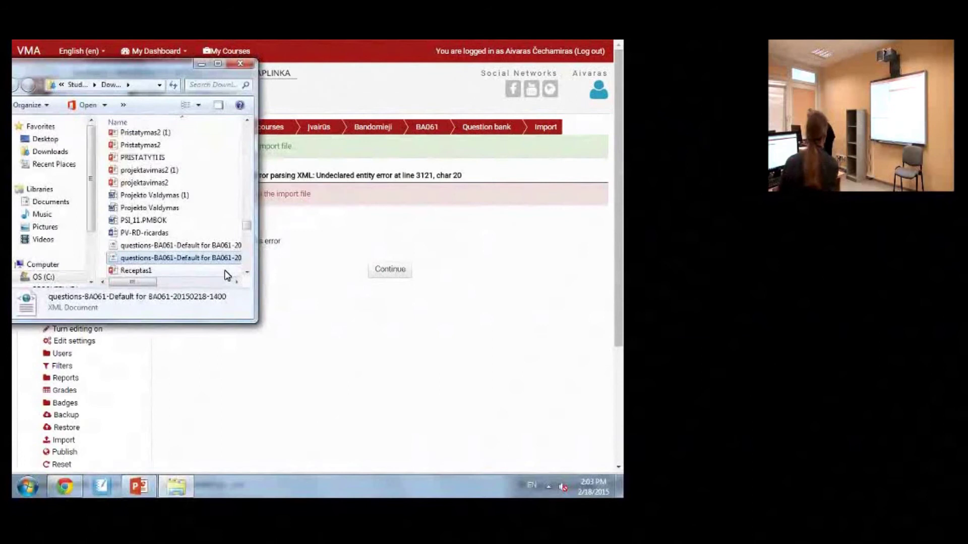
{"action": "left_click", "coordinate": [186, 245], "text": "ctrl"}
{"action": "key", "text": "shift+Delete"}
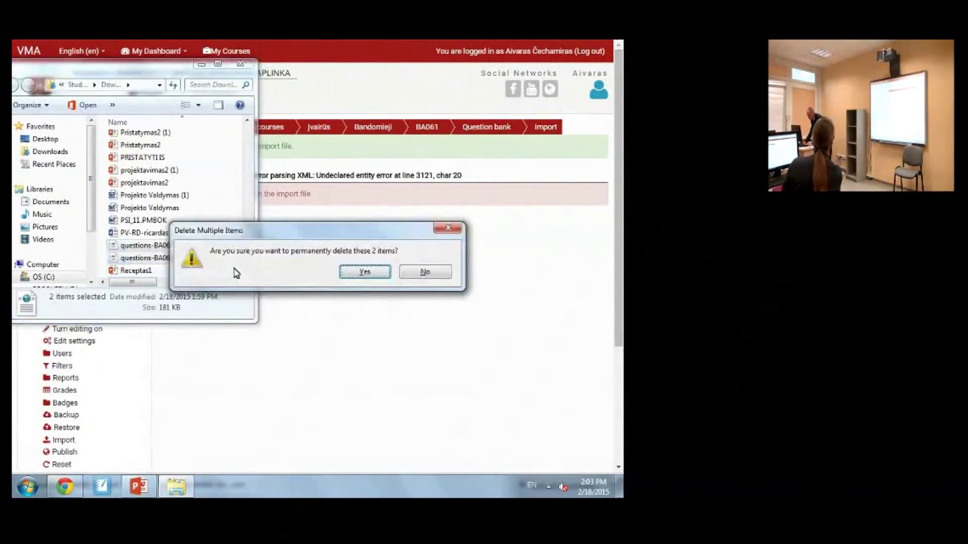
{"action": "key", "text": "Return"}
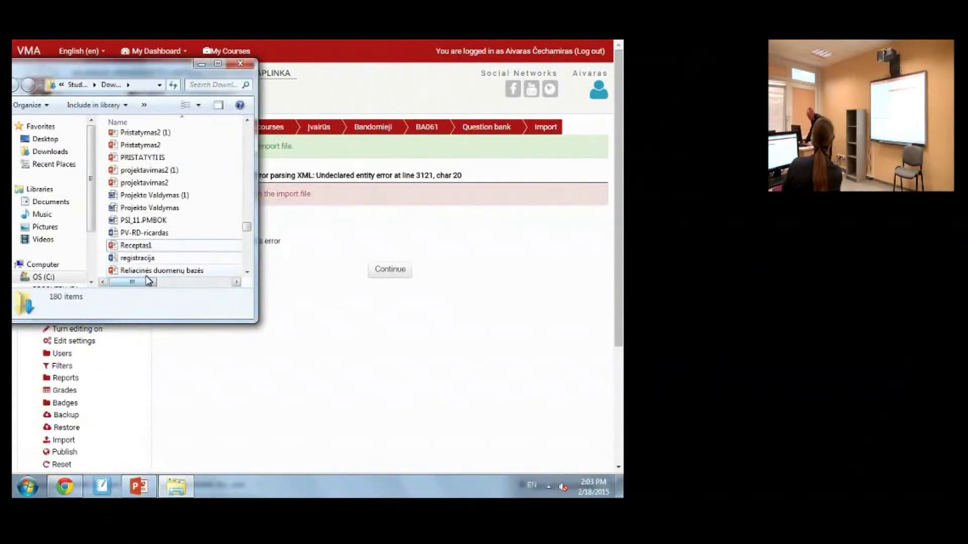
- Export the Default for BA061 question category to a new file in Moodle XML format from the question bank
{"action": "left_click", "coordinate": [340, 255]}
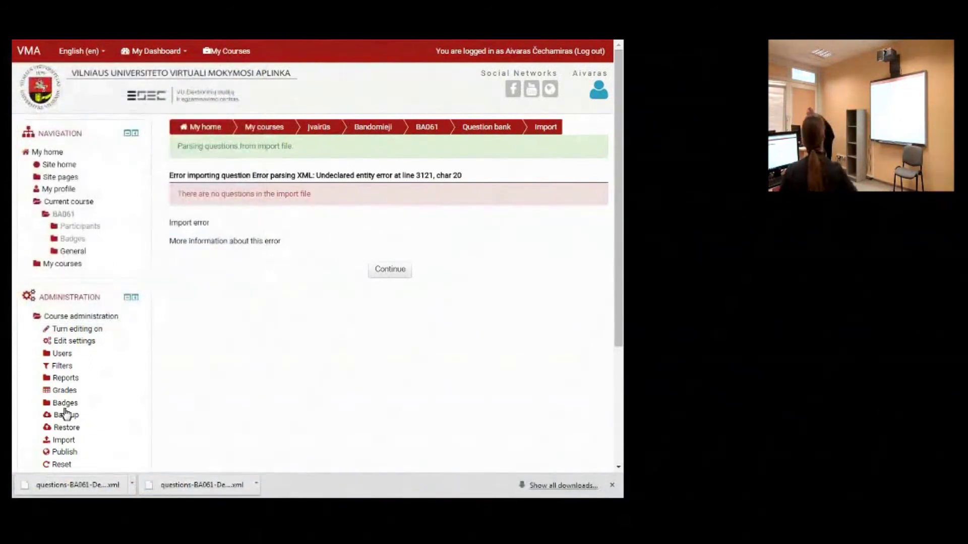
{"action": "scroll", "coordinate": [65, 413], "scroll_direction": "down", "scroll_amount": 2}
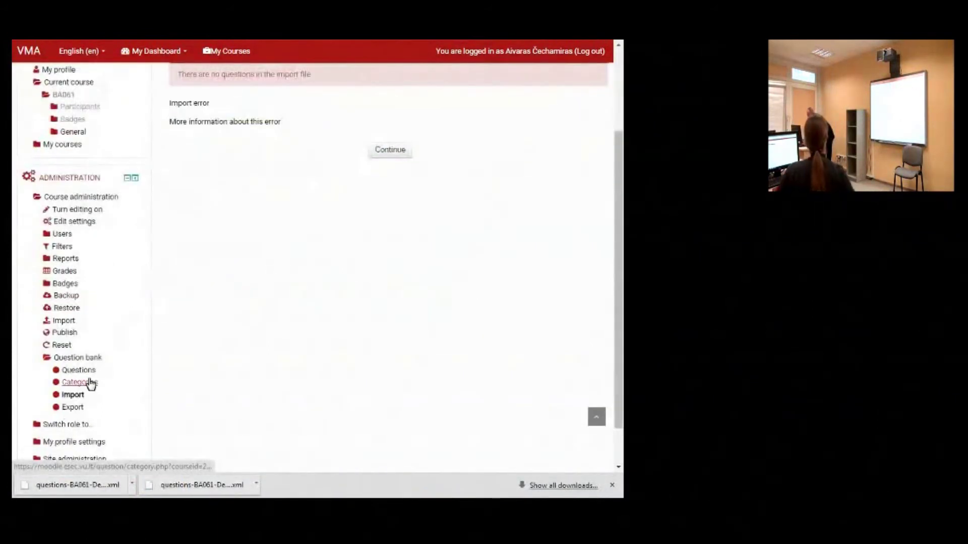
{"action": "left_click", "coordinate": [76, 406]}
{"action": "left_click", "coordinate": [277, 239]}
{"action": "left_click", "coordinate": [305, 314]}
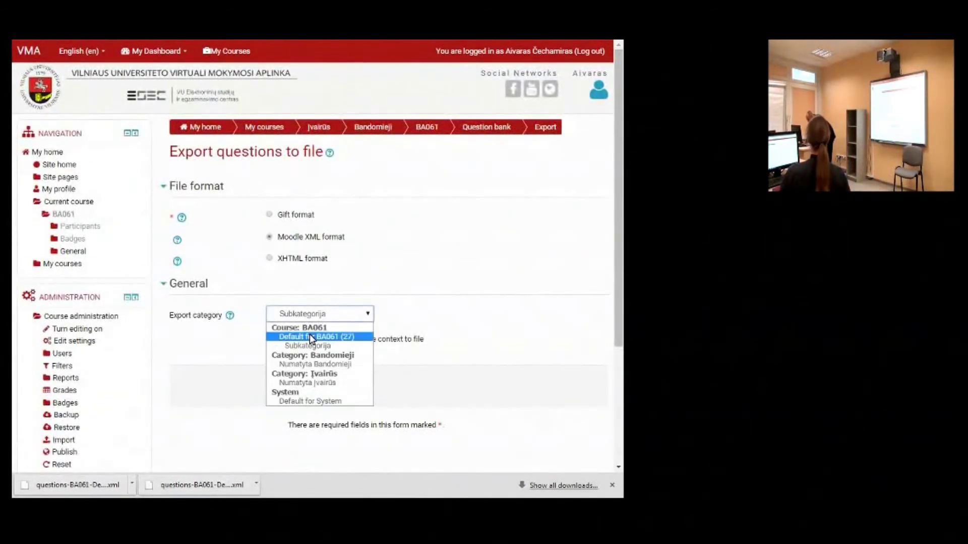
{"action": "left_click", "coordinate": [309, 336]}
{"action": "left_click", "coordinate": [329, 390]}
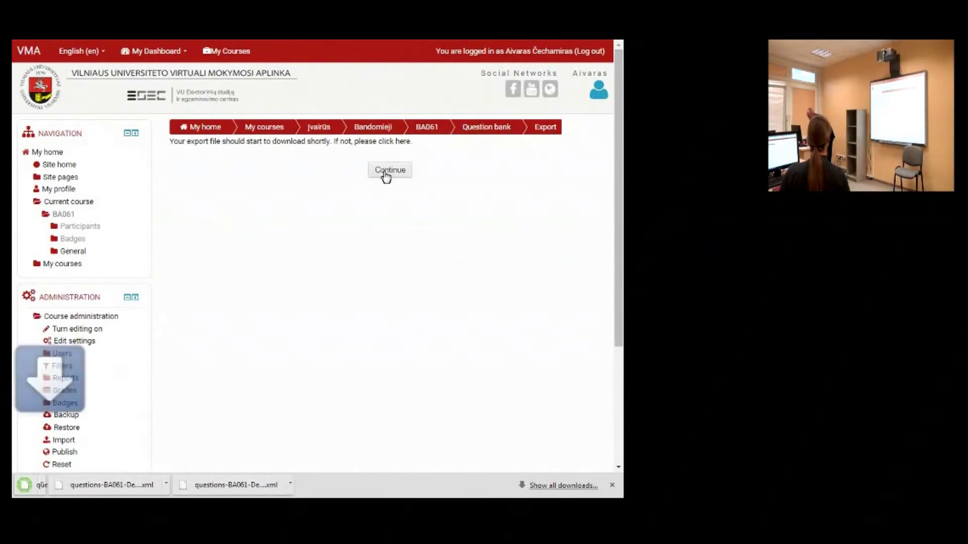
- Check the newly exported questions-BA061 file in the Downloads folder
{"action": "right_click", "coordinate": [82, 487]}
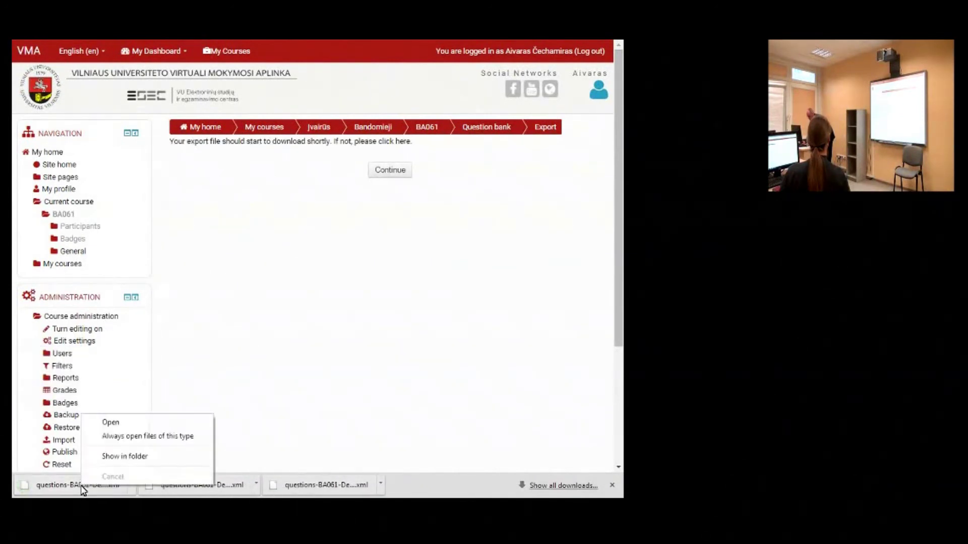
{"action": "left_click", "coordinate": [262, 234]}
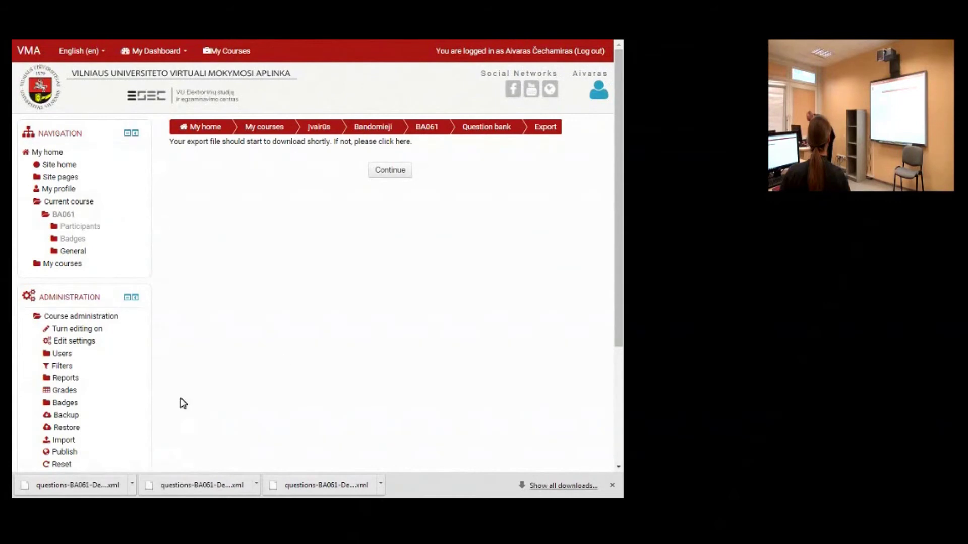
{"action": "key", "text": "alt+Tab"}
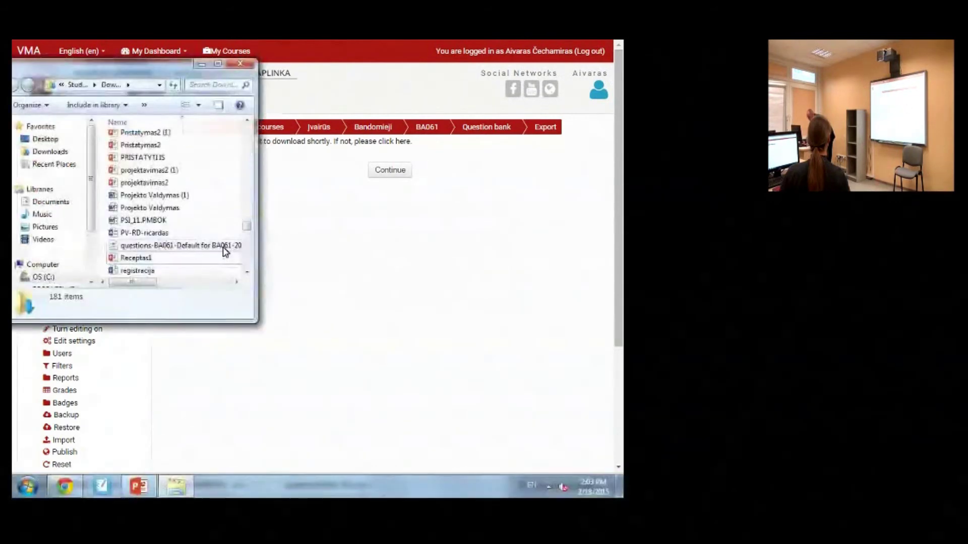
- Open the question bank's Import page, choose Moodle XML format and set the import category to Subkategorija
{"action": "scroll", "coordinate": [132, 383], "scroll_direction": "down", "scroll_amount": 3}
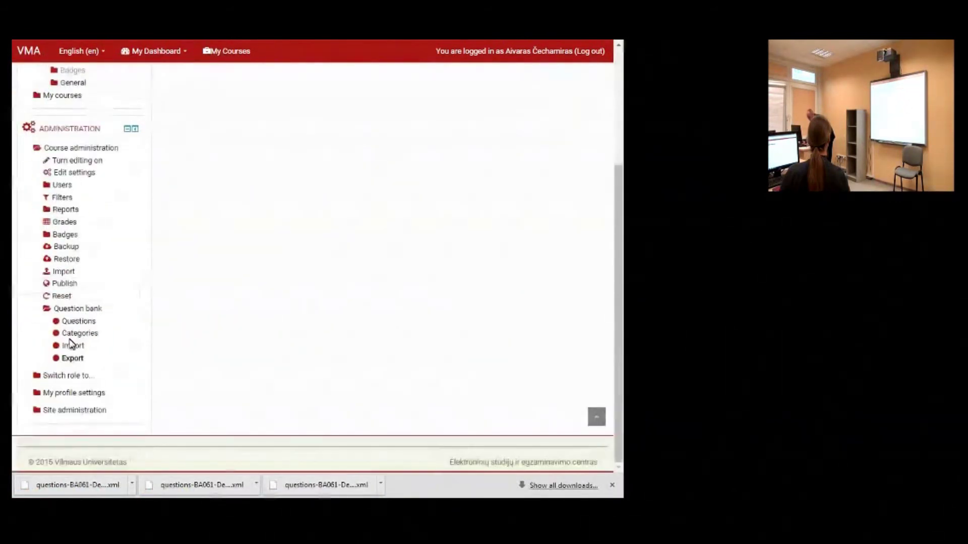
{"action": "left_click", "coordinate": [73, 346]}
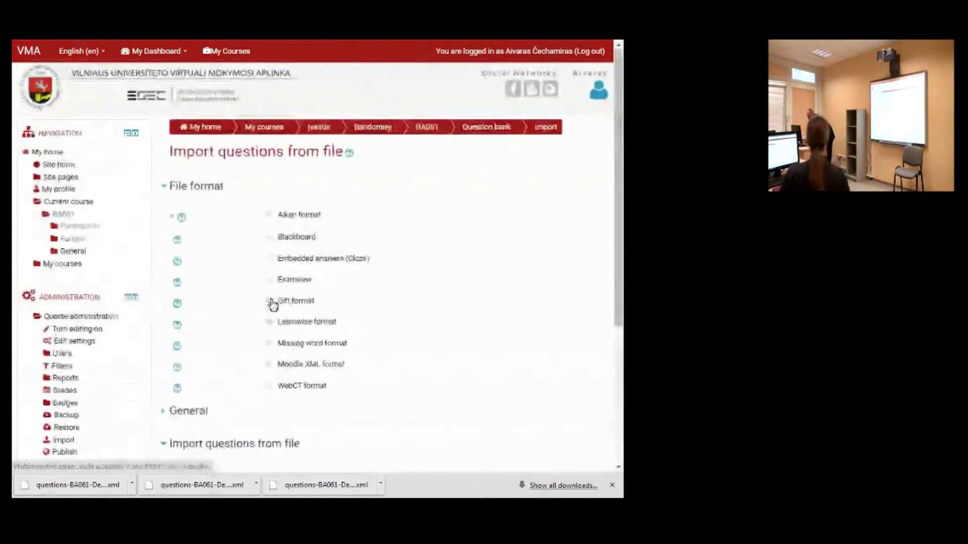
{"action": "left_click", "coordinate": [277, 364]}
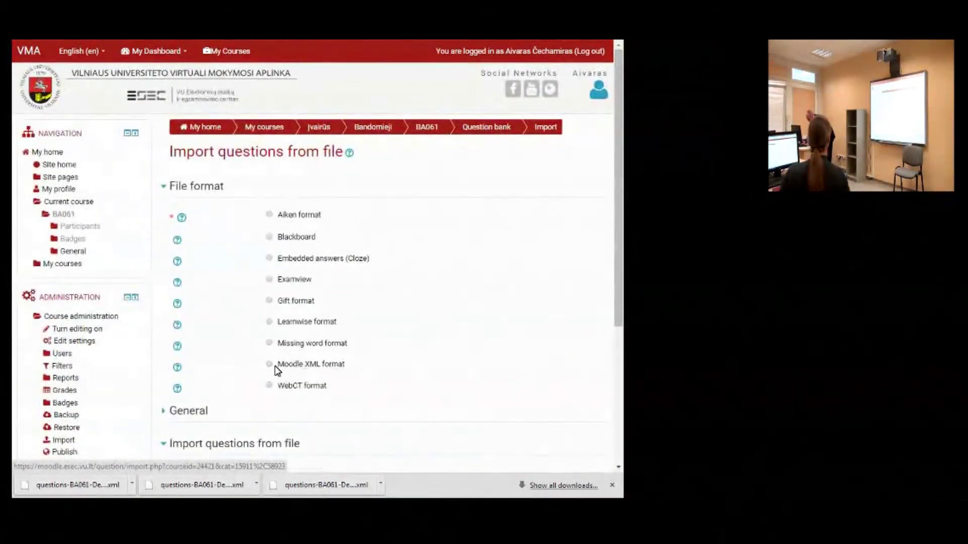
{"action": "scroll", "coordinate": [303, 370], "scroll_direction": "down", "scroll_amount": 3}
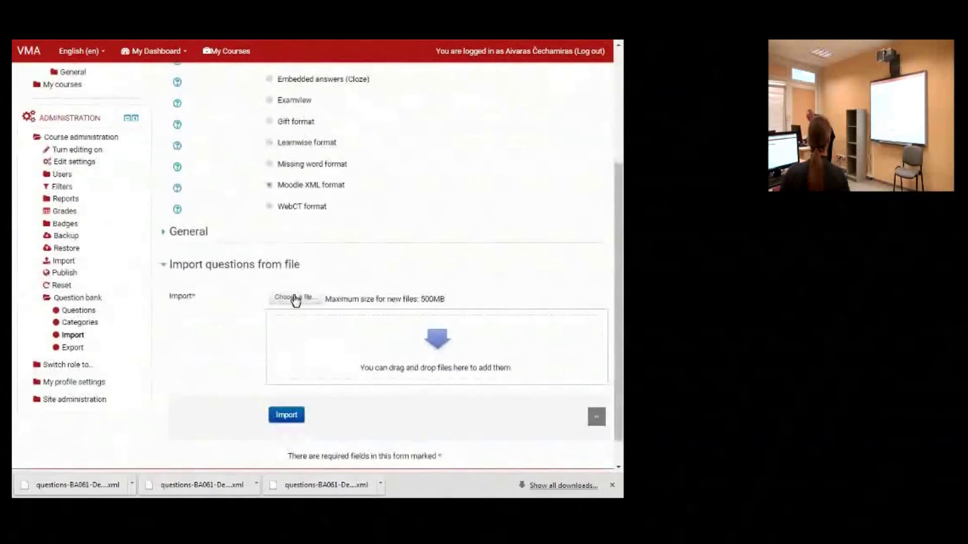
{"action": "left_click", "coordinate": [189, 231]}
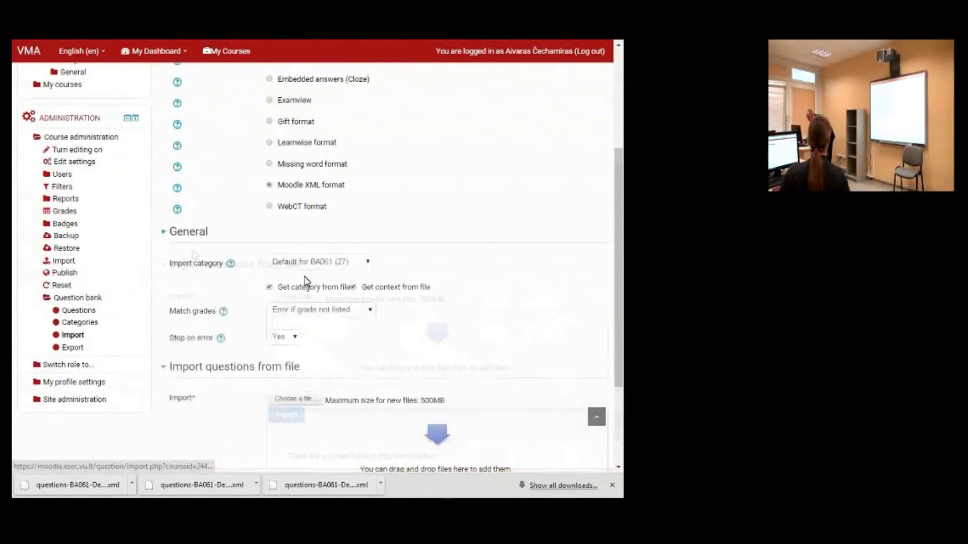
{"action": "left_click", "coordinate": [303, 262]}
{"action": "left_click", "coordinate": [309, 296]}
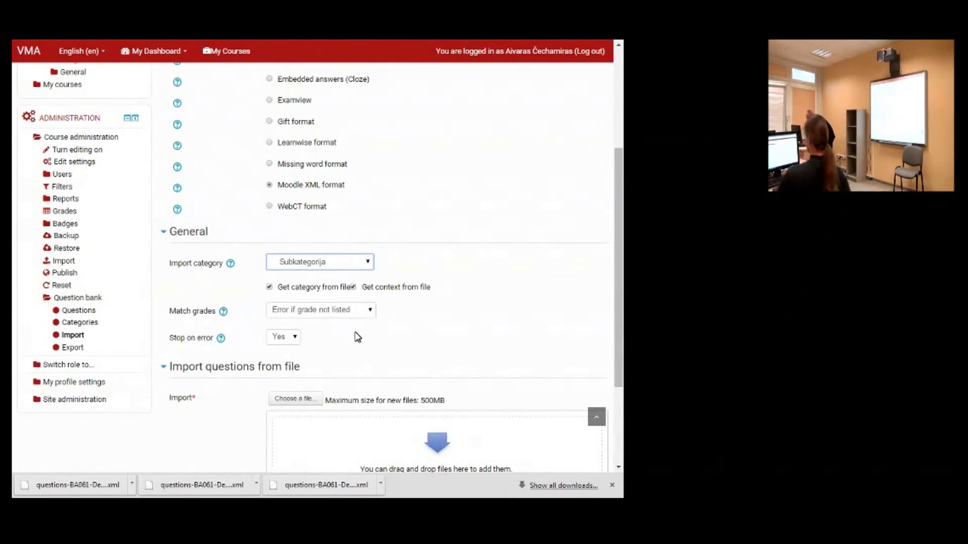
{"action": "left_click", "coordinate": [308, 402]}
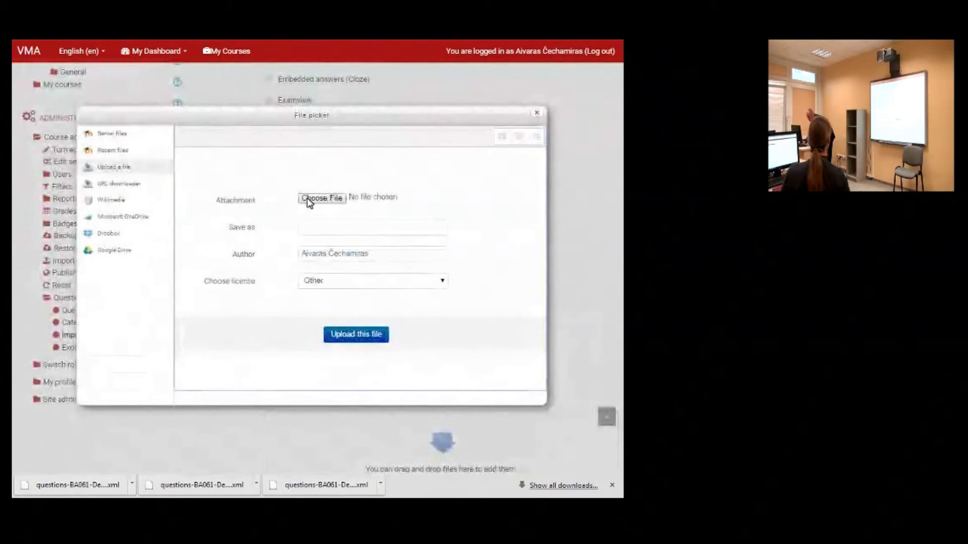
{"action": "left_click", "coordinate": [314, 199]}
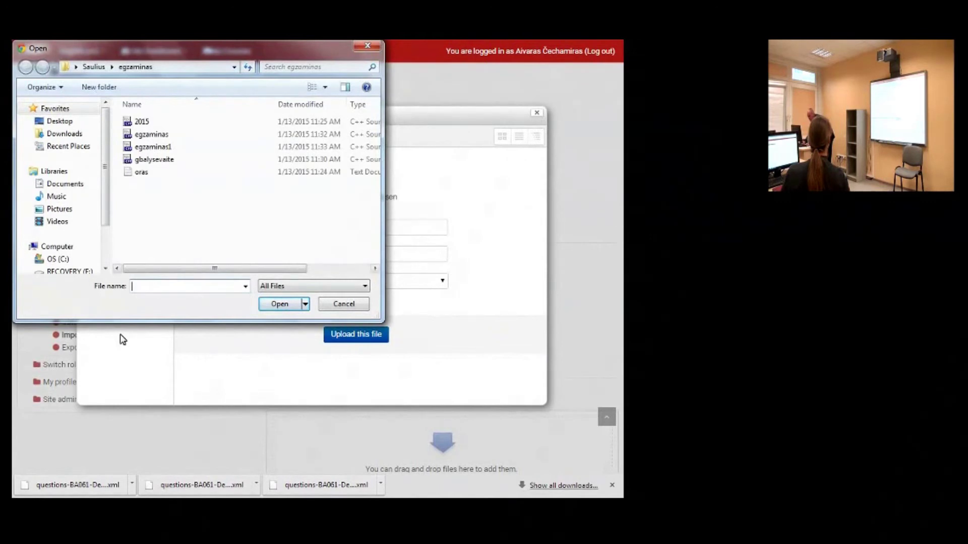
{"action": "left_click", "coordinate": [68, 134]}
{"action": "left_click", "coordinate": [146, 122]}
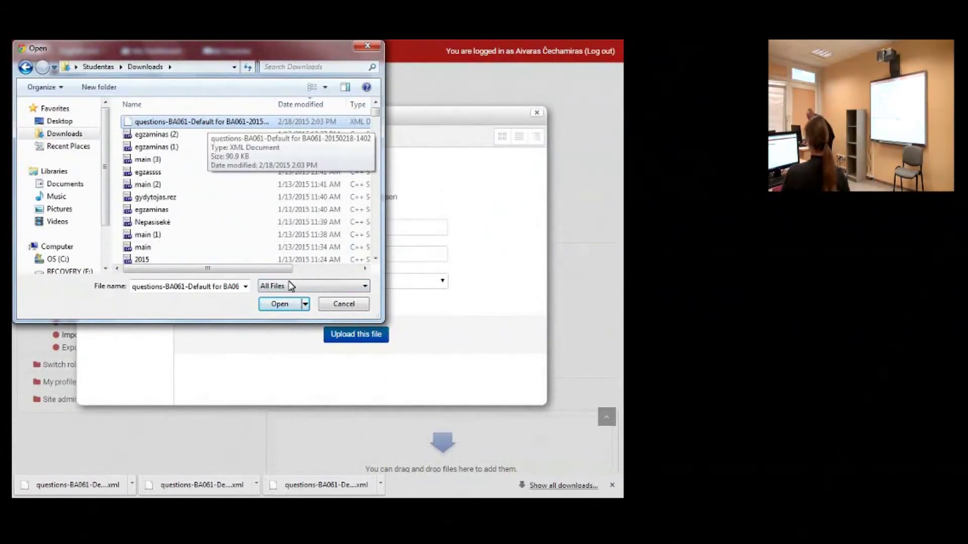
{"action": "left_click", "coordinate": [280, 304]}
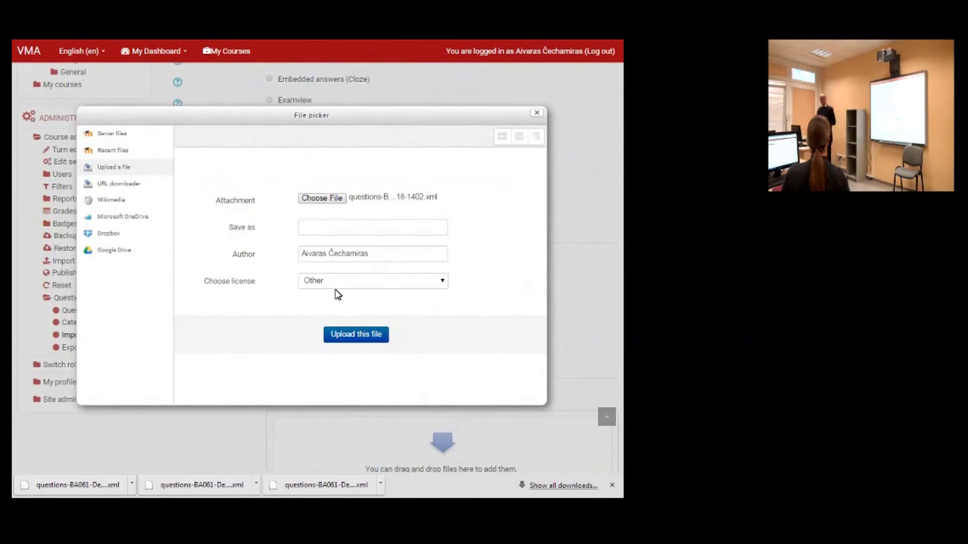
{"action": "left_click", "coordinate": [358, 338]}
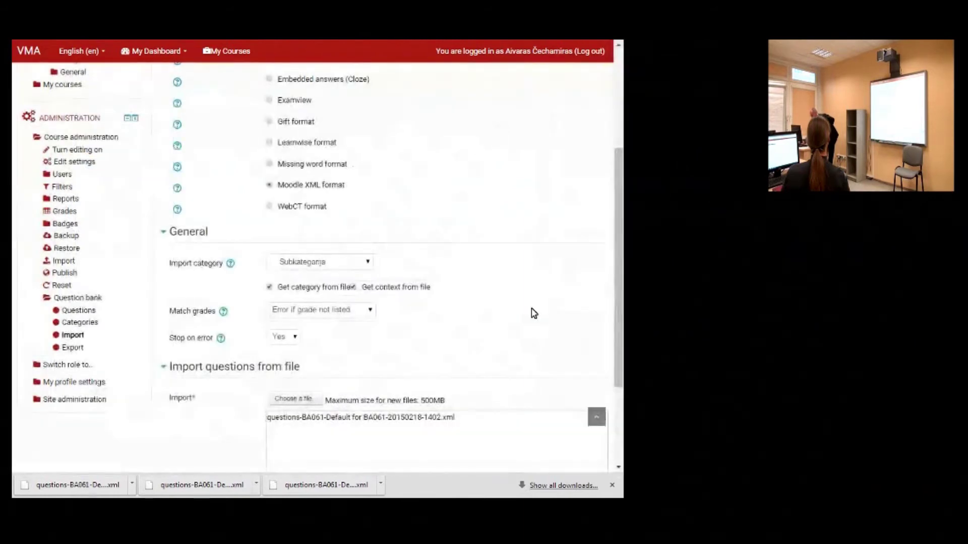
{"action": "scroll", "coordinate": [531, 313], "scroll_direction": "down", "scroll_amount": 3}
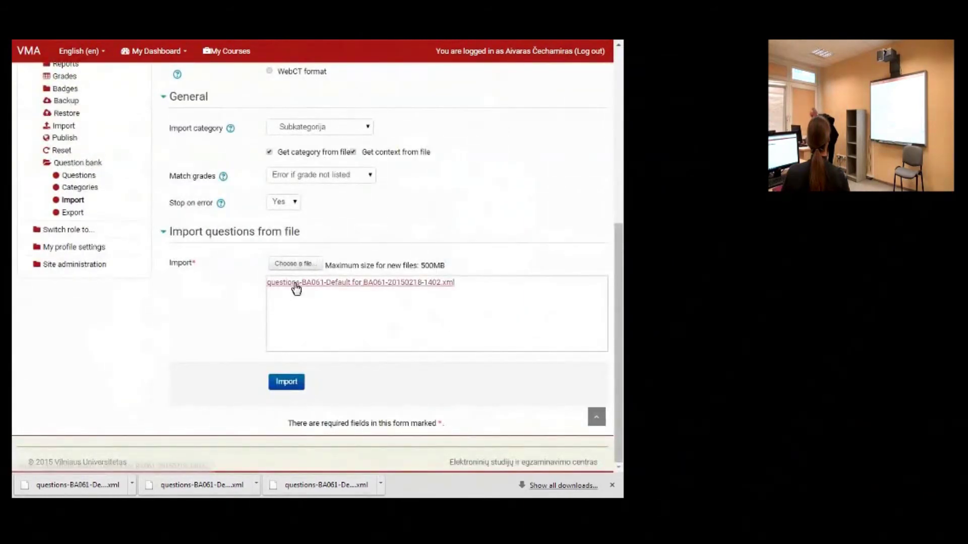
{"action": "left_click", "coordinate": [294, 386]}
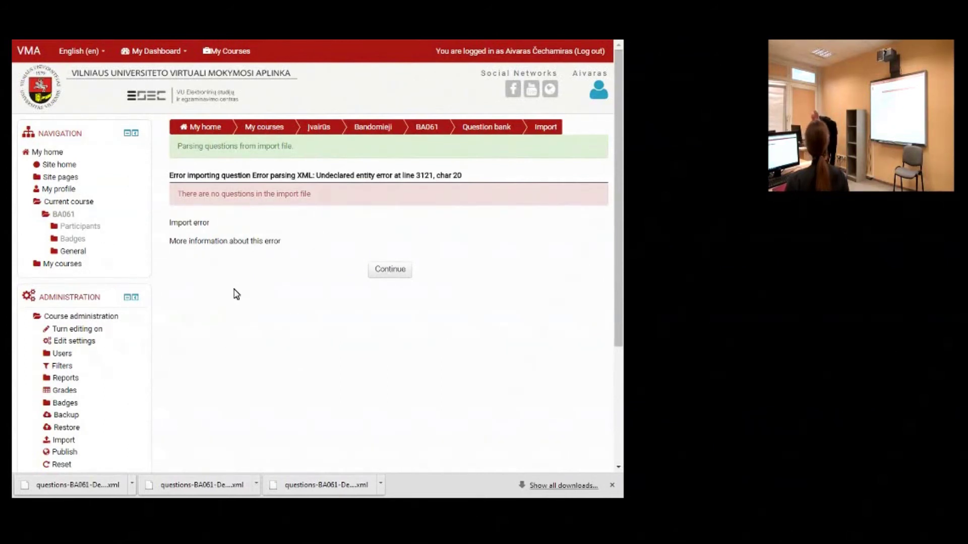
{"action": "scroll", "coordinate": [237, 302], "scroll_direction": "down", "scroll_amount": 3}
{"action": "left_click", "coordinate": [70, 358]}
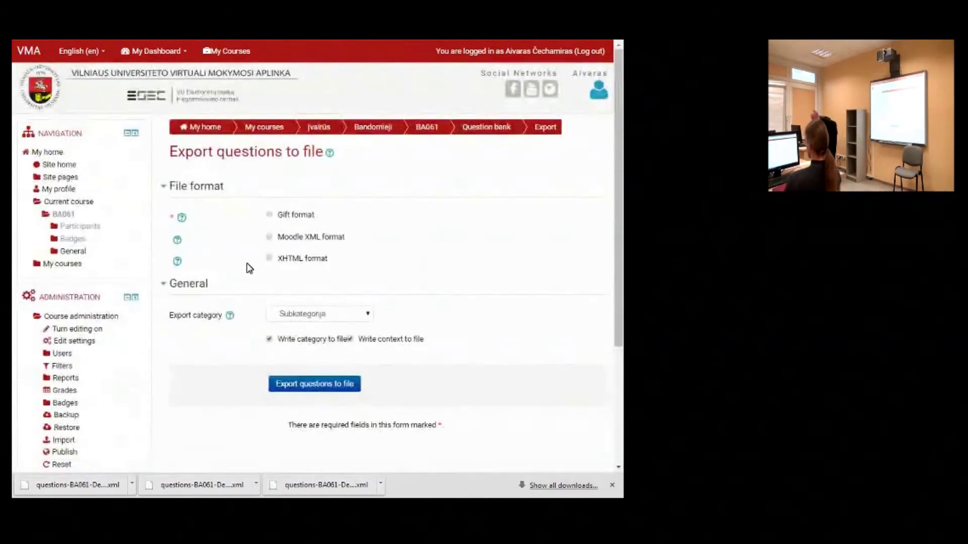
{"action": "left_click", "coordinate": [320, 313]}
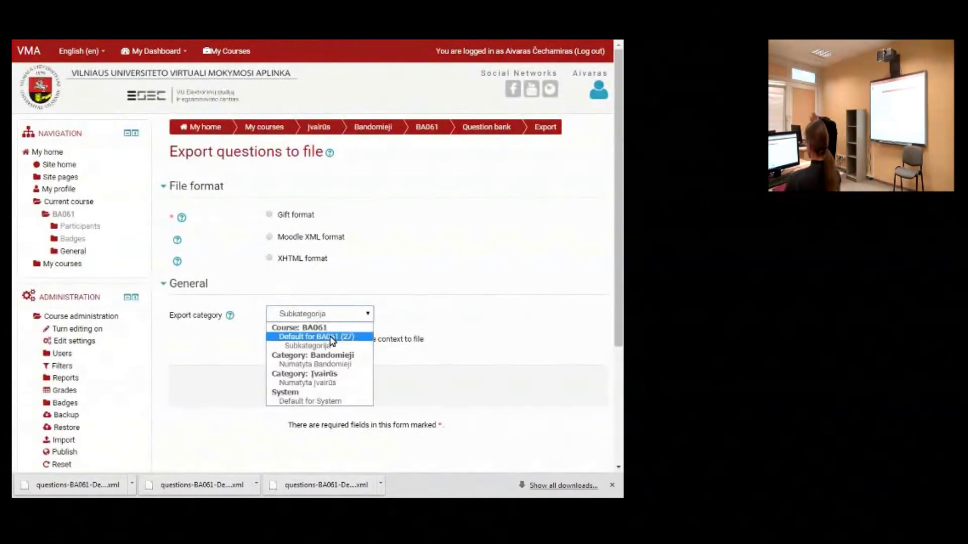
{"action": "left_click", "coordinate": [318, 334]}
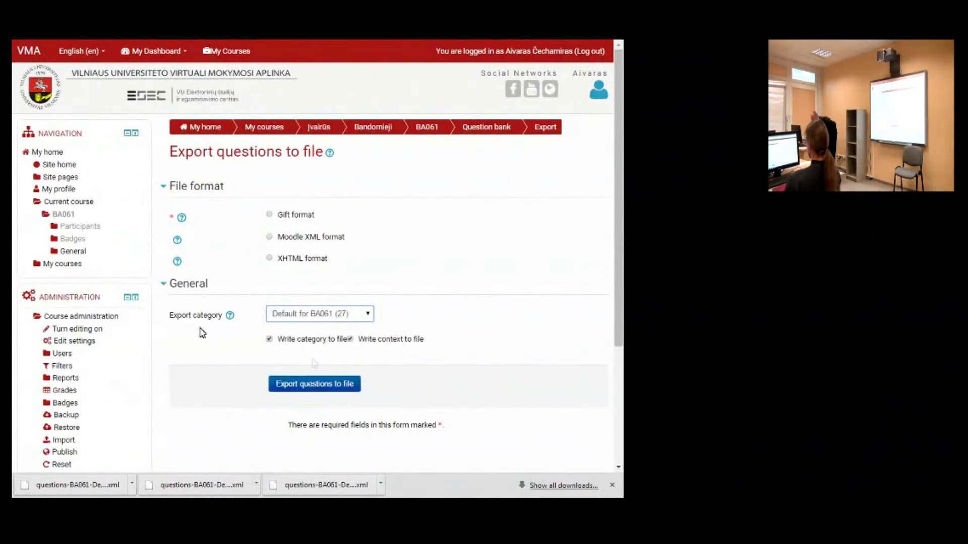
- Leave the export form without exporting and open the Default for BA061 category from the question categories page
{"action": "scroll", "coordinate": [314, 362], "scroll_direction": "down", "scroll_amount": 2}
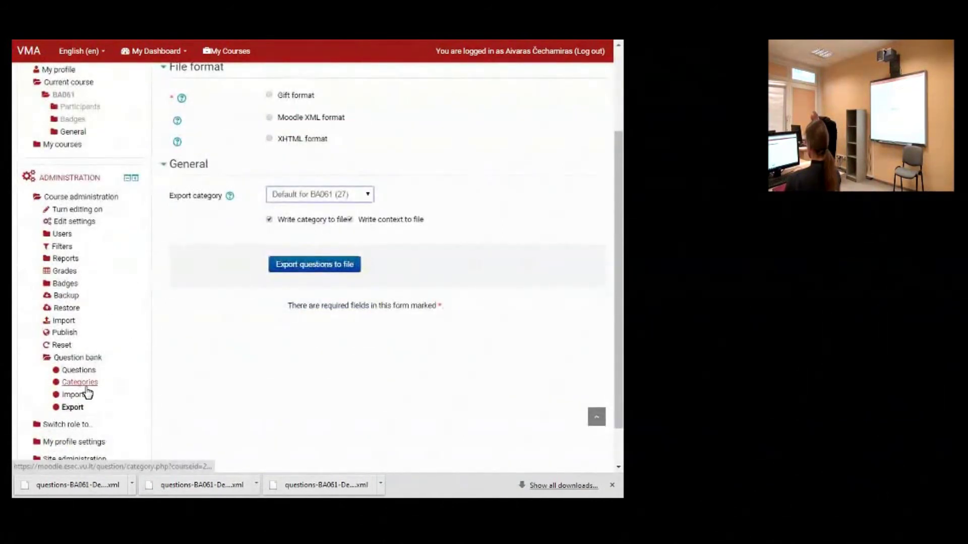
{"action": "left_click", "coordinate": [89, 385]}
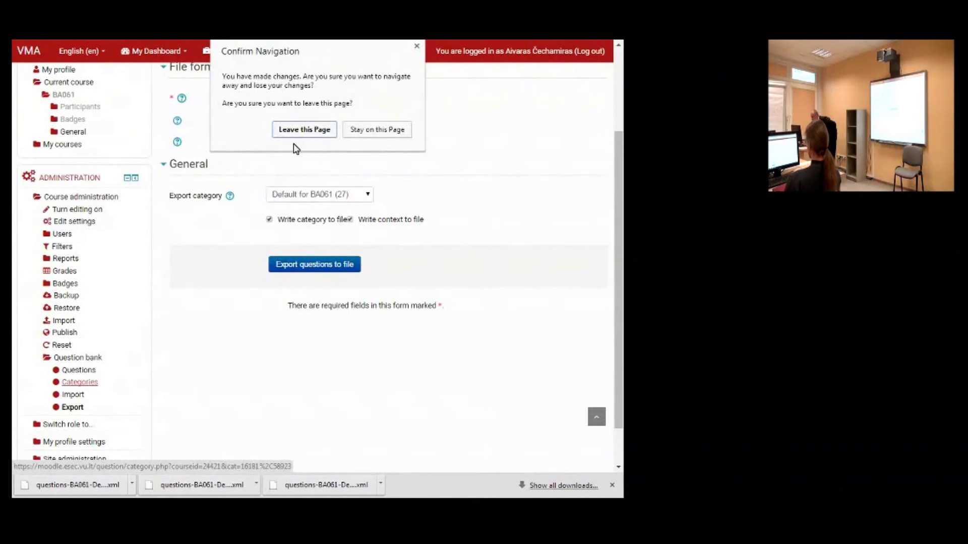
{"action": "left_click", "coordinate": [303, 130]}
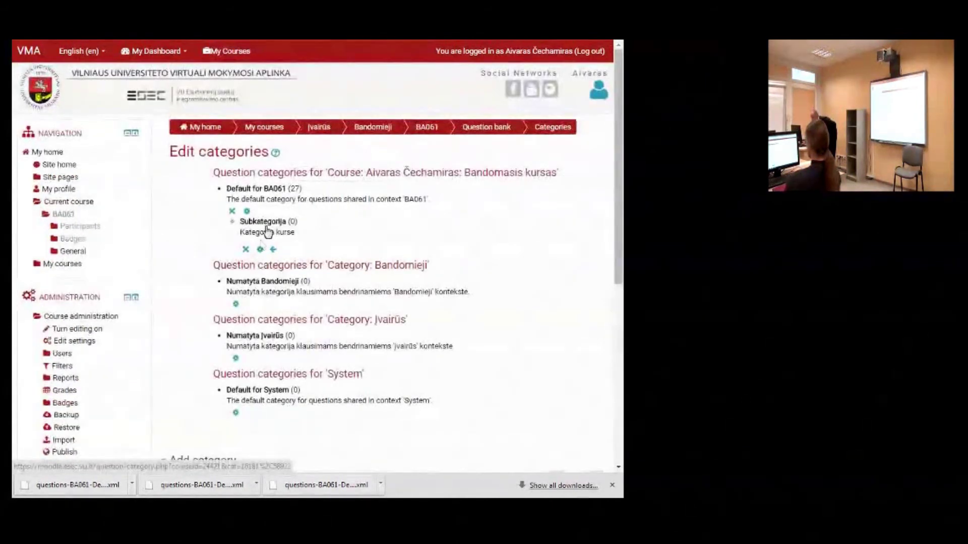
{"action": "left_click", "coordinate": [262, 188]}
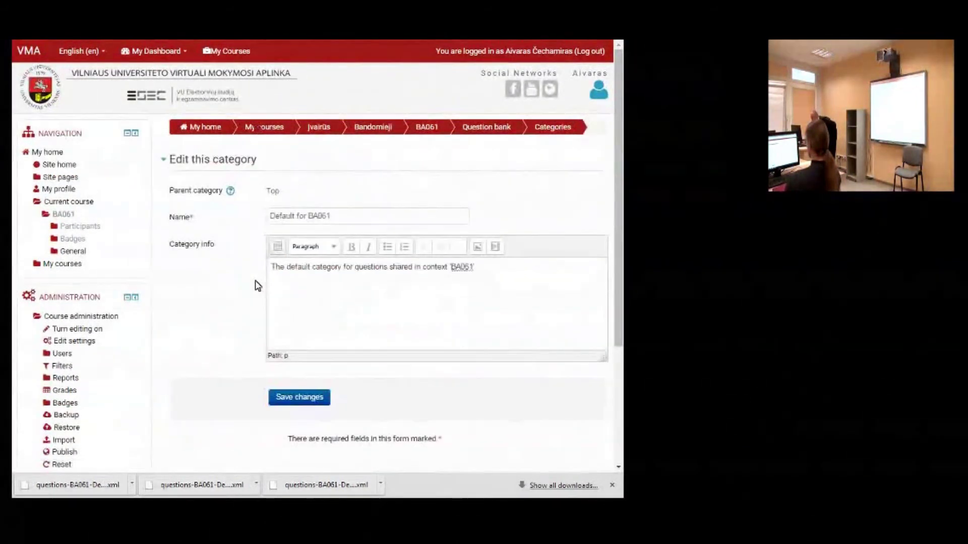
- Examine both pages of questions in the question bank's Default for BA061 category
{"action": "scroll", "coordinate": [240, 320], "scroll_direction": "down", "scroll_amount": 3}
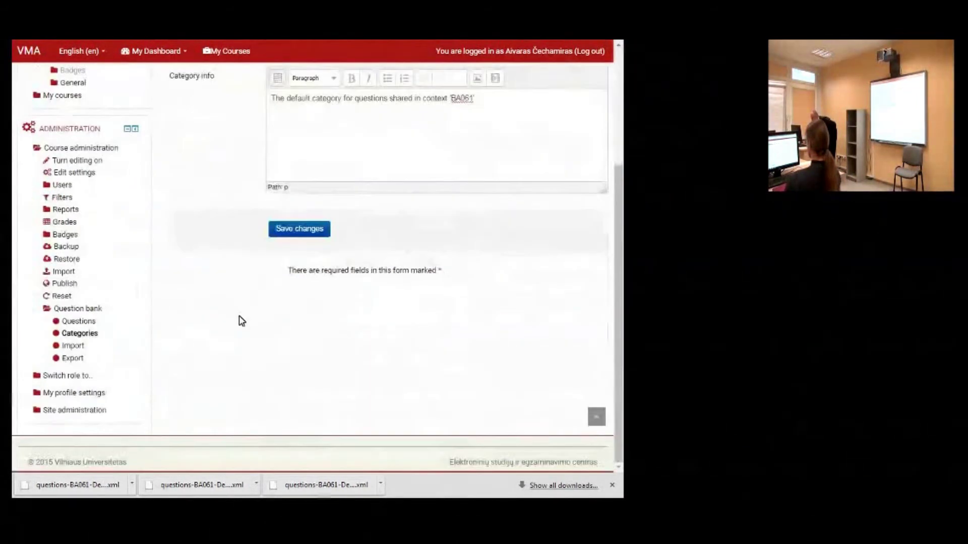
{"action": "left_click", "coordinate": [89, 323]}
{"action": "left_click", "coordinate": [302, 204]}
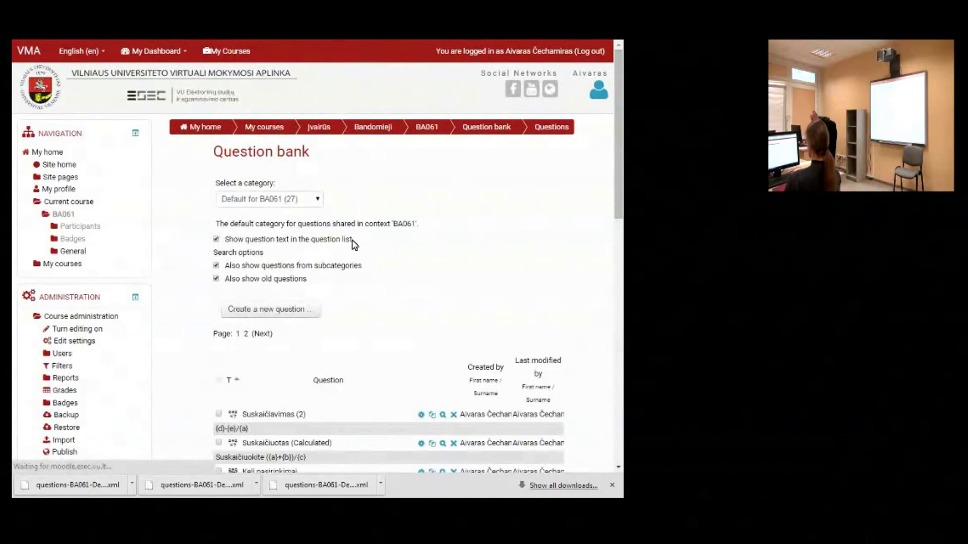
{"action": "scroll", "coordinate": [355, 302], "scroll_direction": "down", "scroll_amount": 15}
{"action": "scroll", "coordinate": [346, 334], "scroll_direction": "up", "scroll_amount": 1}
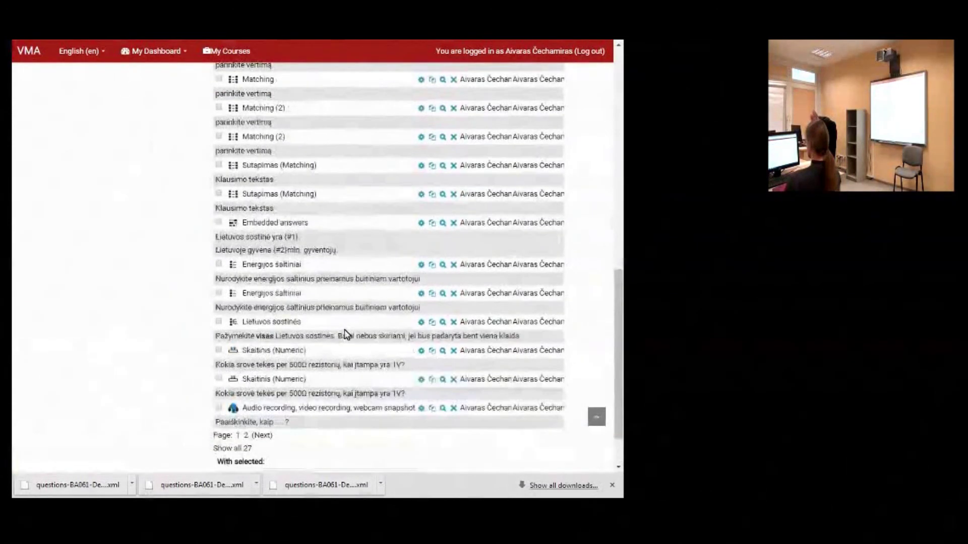
{"action": "scroll", "coordinate": [346, 334], "scroll_direction": "down", "scroll_amount": 2}
{"action": "left_click", "coordinate": [261, 375]}
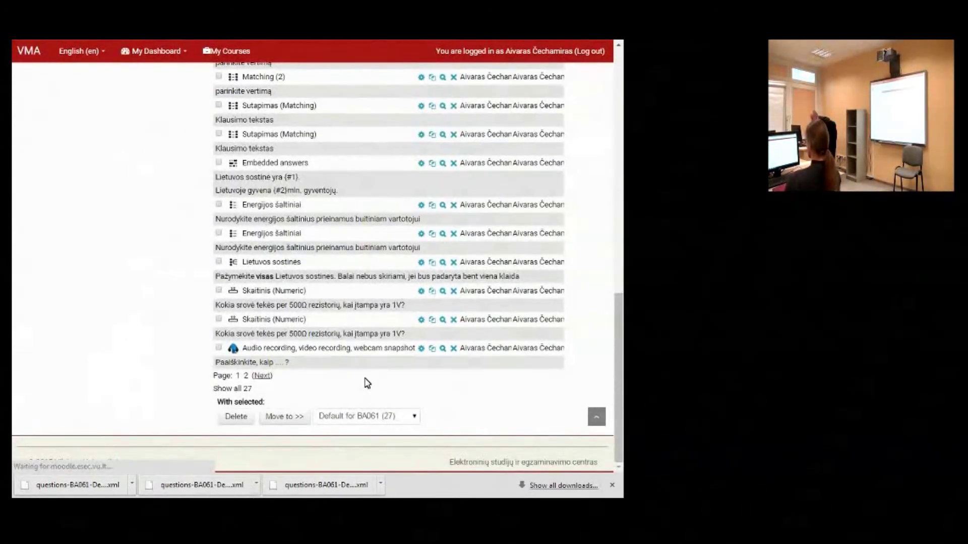
{"action": "scroll", "coordinate": [370, 370], "scroll_direction": "up", "scroll_amount": 5}
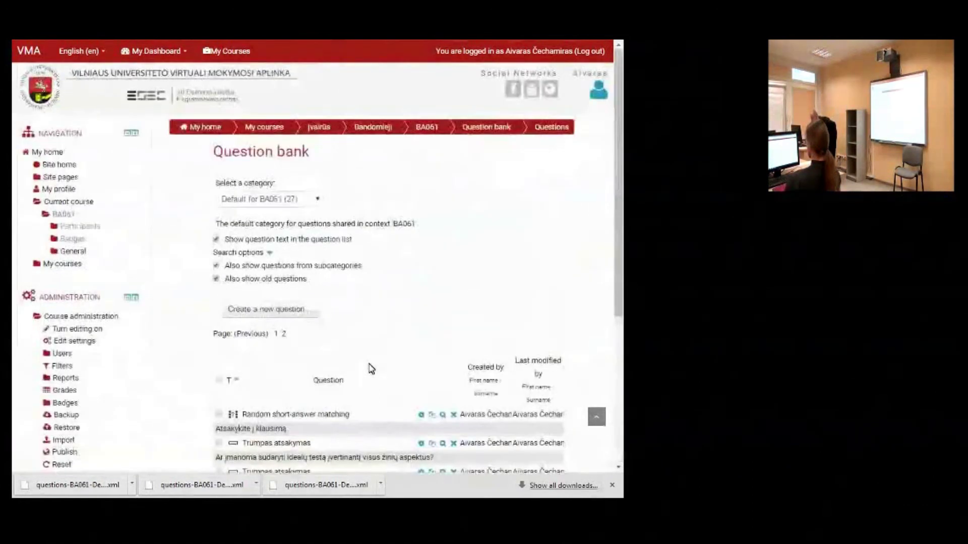
{"action": "scroll", "coordinate": [71, 353], "scroll_direction": "down", "scroll_amount": 5}
{"action": "scroll", "coordinate": [177, 287], "scroll_direction": "up", "scroll_amount": 5}
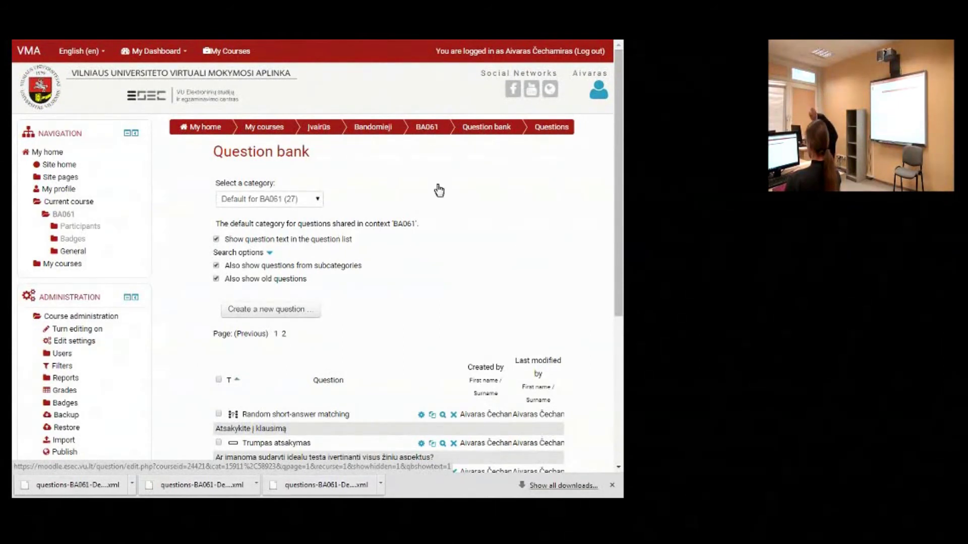
- Switch the question bank to the Subkategorija category and open the question type selection for a new question
{"action": "left_click", "coordinate": [255, 195]}
{"action": "left_click", "coordinate": [263, 232]}
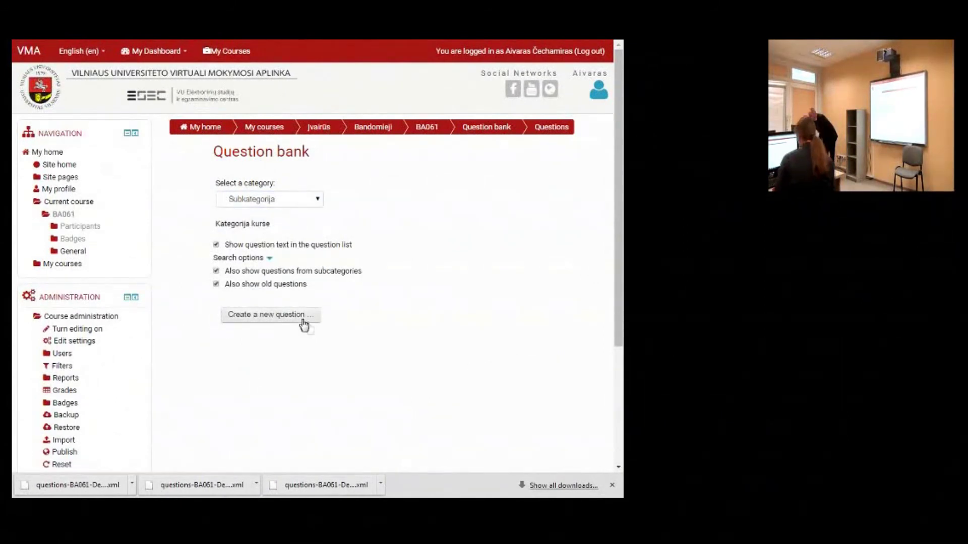
{"action": "left_click", "coordinate": [256, 260]}
{"action": "left_click", "coordinate": [265, 289]}
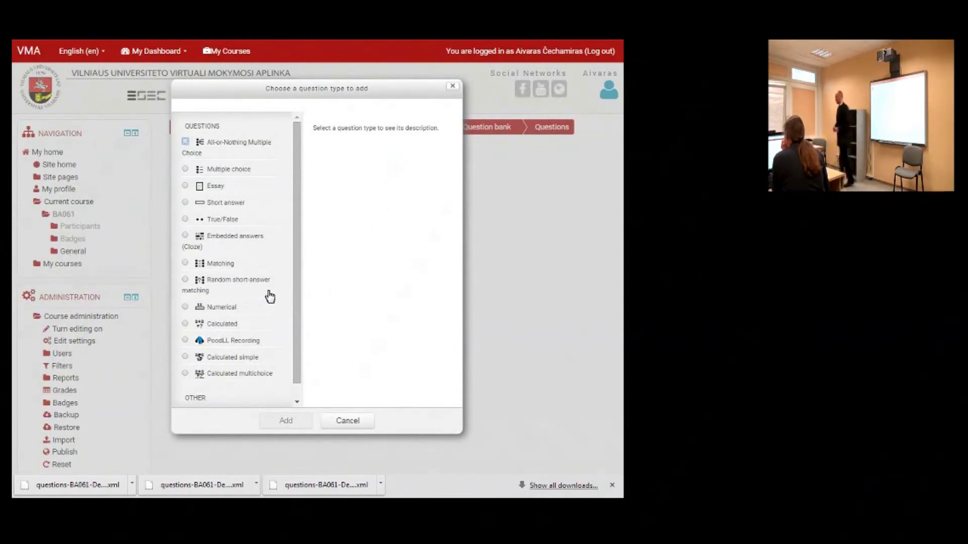
- Close the question type selection and switch the interface language to Lithuanian in full-screen view
{"action": "key", "text": "Escape"}
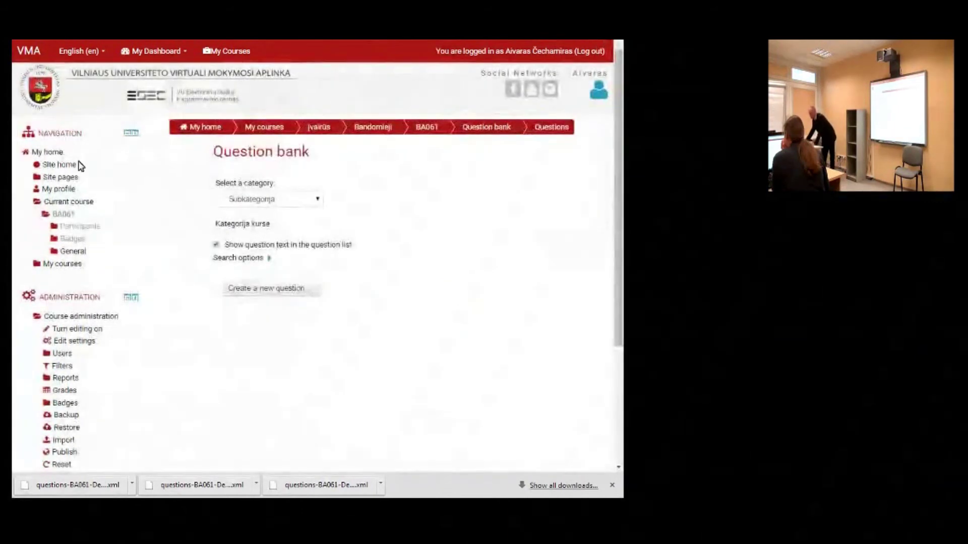
{"action": "key", "text": "F11"}
{"action": "left_click", "coordinate": [81, 51]}
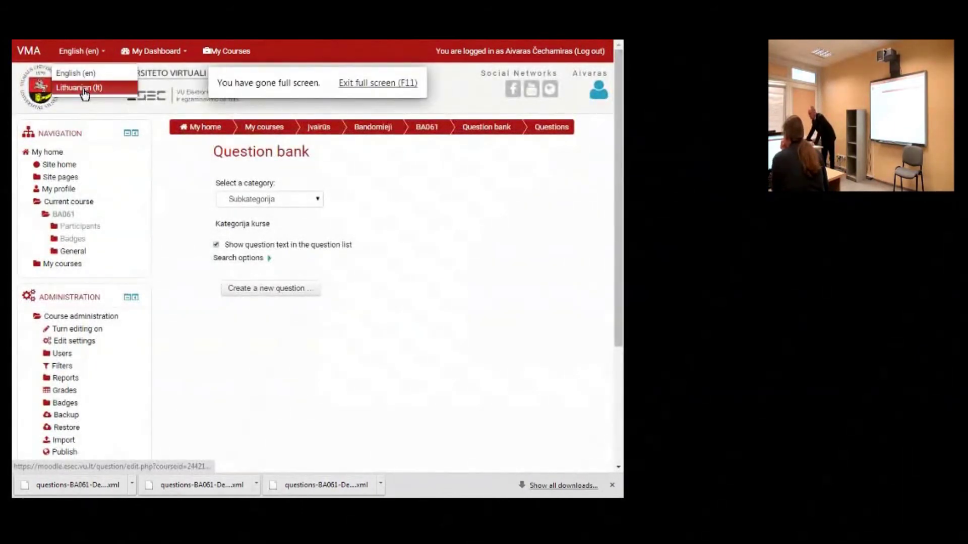
{"action": "left_click", "coordinate": [84, 89]}
- Start a new question of the numerical type (Skaitinis) in the Subkategorija category
{"action": "left_click", "coordinate": [284, 290]}
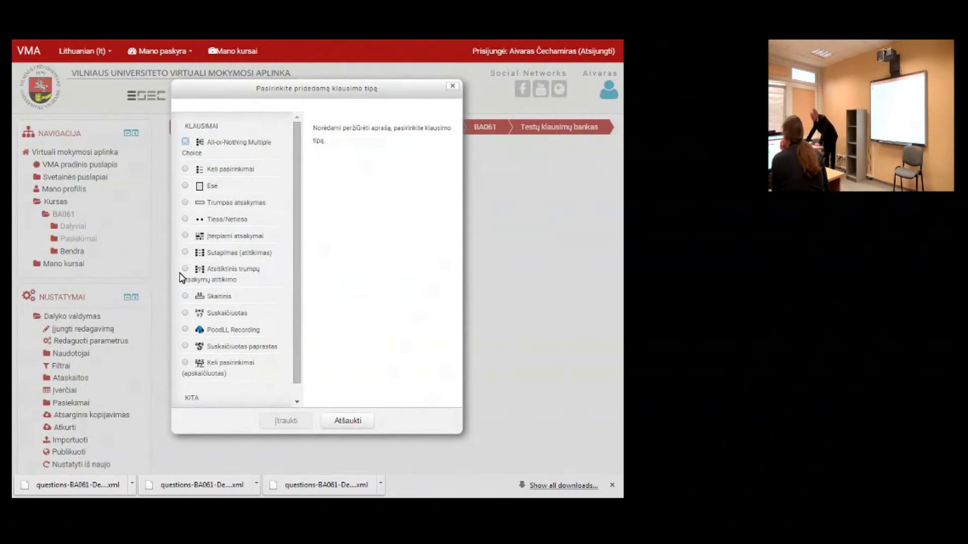
{"action": "left_click", "coordinate": [189, 299]}
{"action": "left_click", "coordinate": [286, 421]}
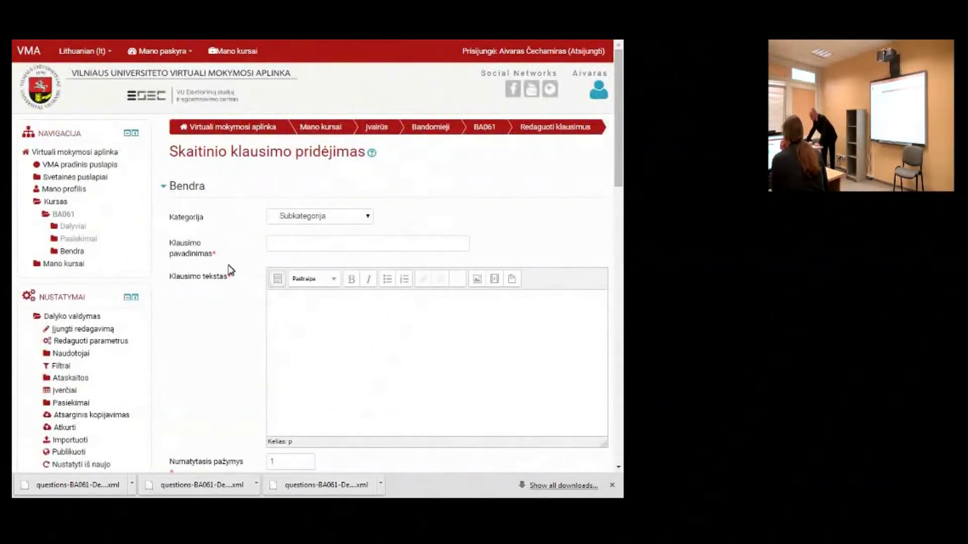
- Name the numerical question sKAITINIS and enter "Kiek?" as its question text
{"action": "type", "text": "sk"}
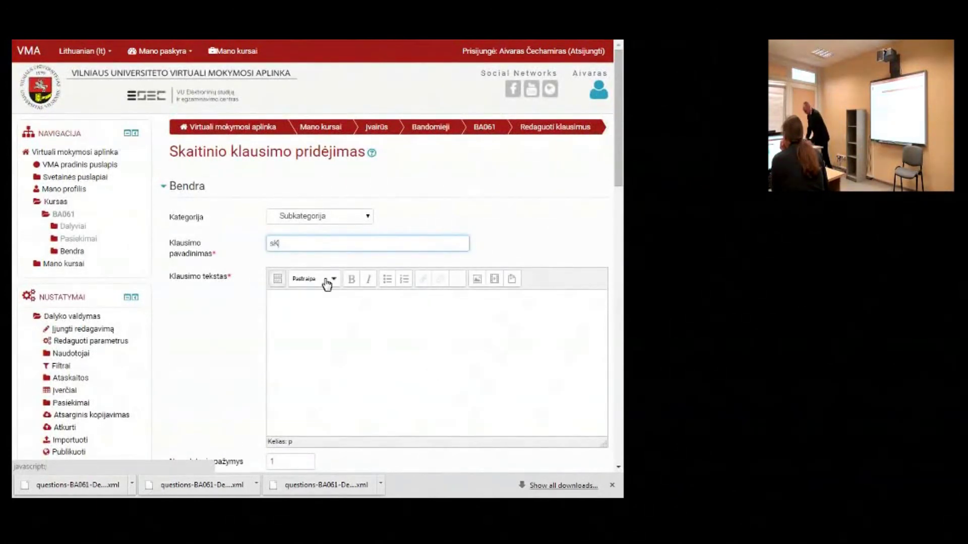
{"action": "type", "text": "AITINIS"}
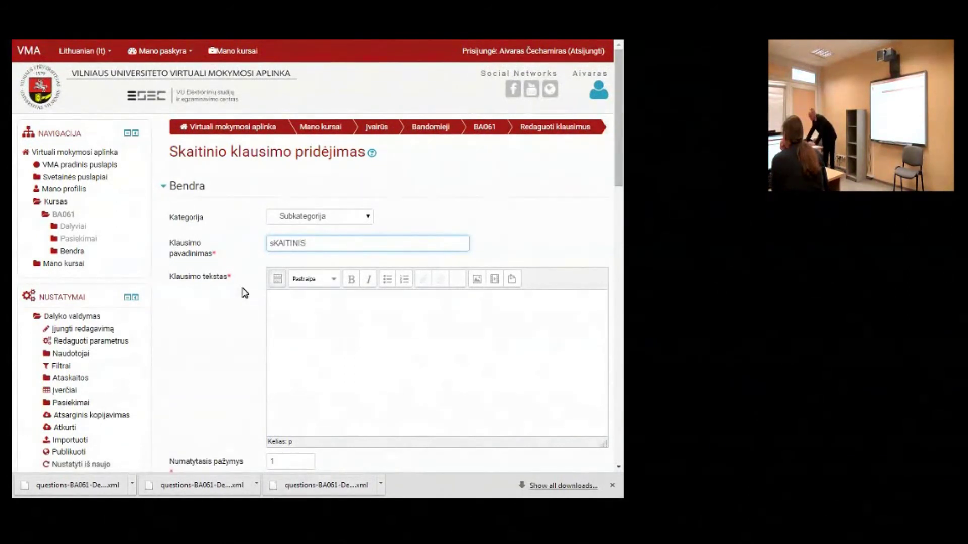
{"action": "scroll", "coordinate": [303, 319], "scroll_direction": "down", "scroll_amount": 5}
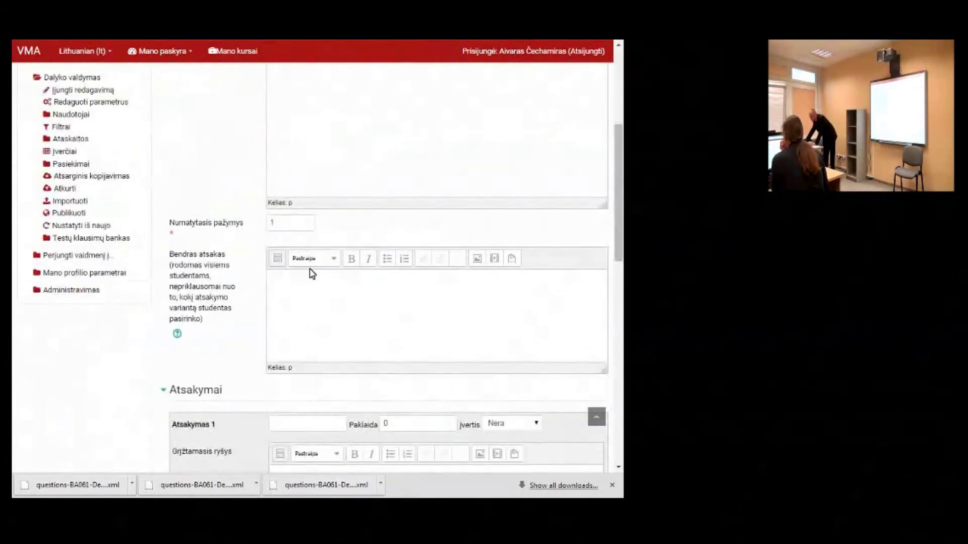
{"action": "scroll", "coordinate": [314, 285], "scroll_direction": "down", "scroll_amount": 4}
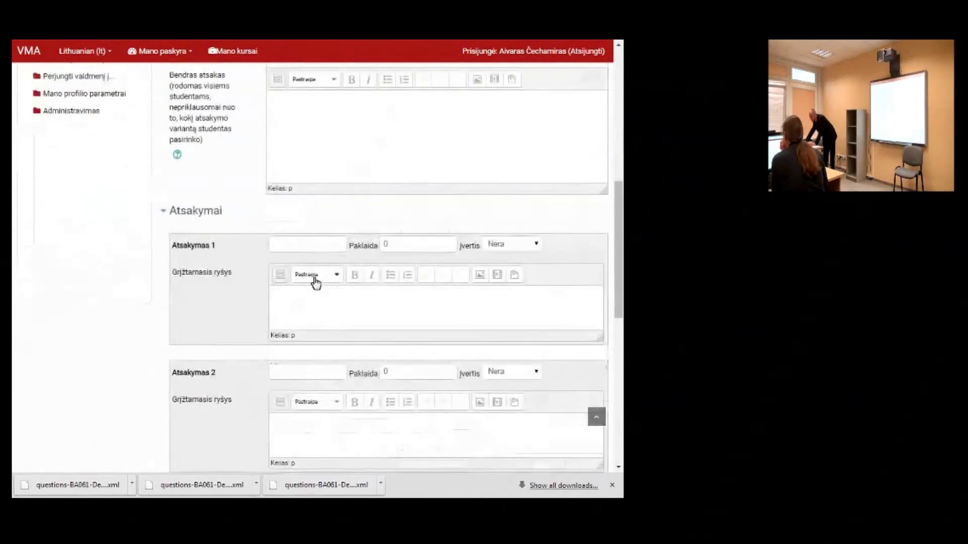
{"action": "left_click", "coordinate": [325, 245]}
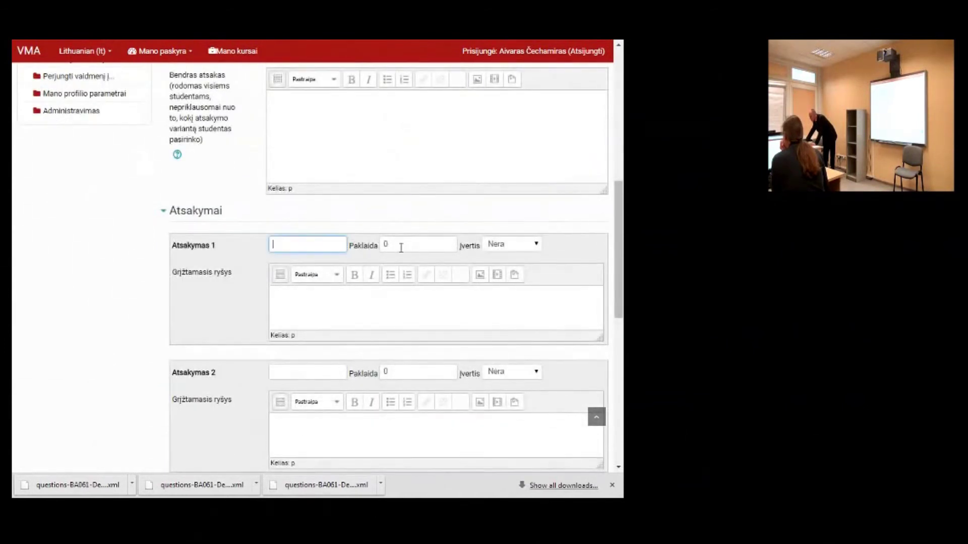
{"action": "scroll", "coordinate": [378, 190], "scroll_direction": "up", "scroll_amount": 8}
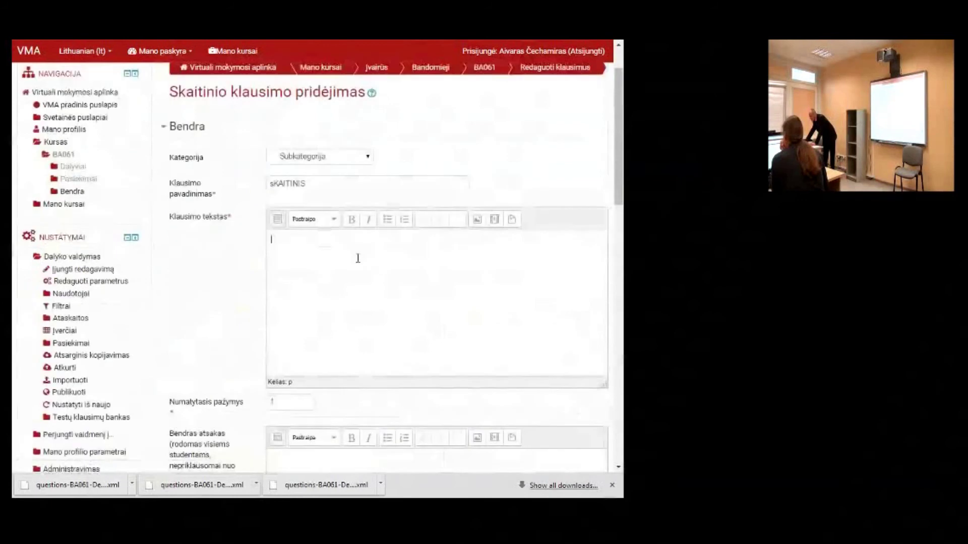
{"action": "left_click", "coordinate": [358, 258]}
{"action": "type", "text": "Kiek?"}
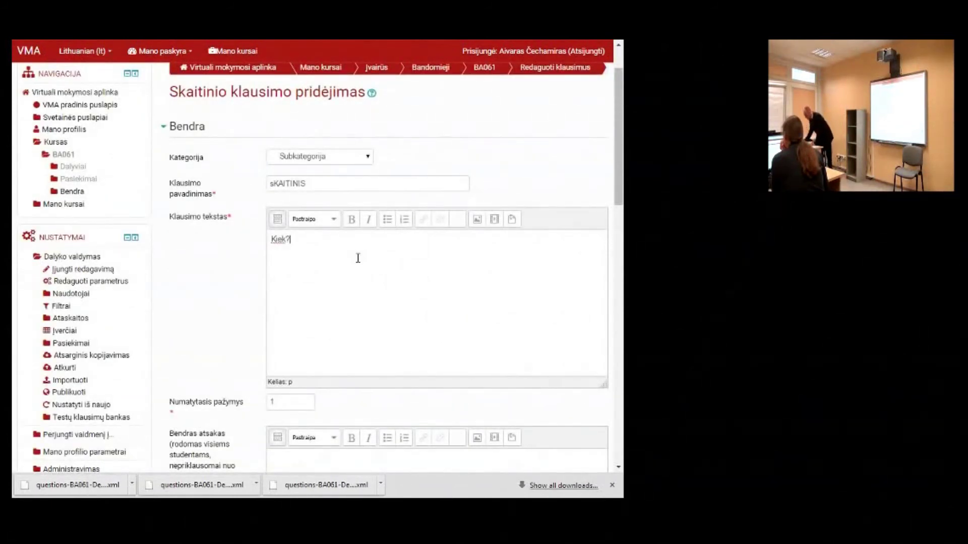
- Set answer 1 to 10 with a 100% grade, keeping its error tolerance (Paklaida) at 0
{"action": "scroll", "coordinate": [332, 288], "scroll_direction": "down", "scroll_amount": 6}
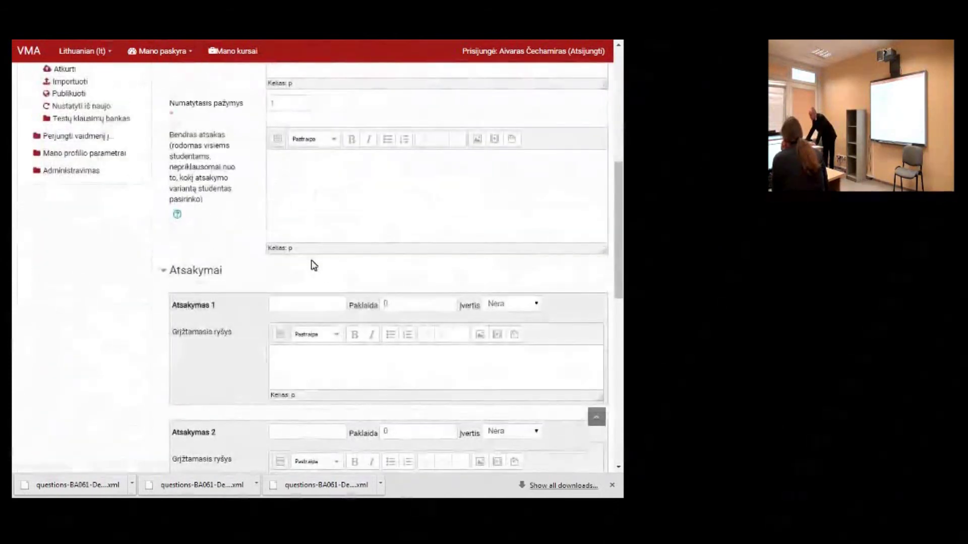
{"action": "left_click", "coordinate": [307, 304]}
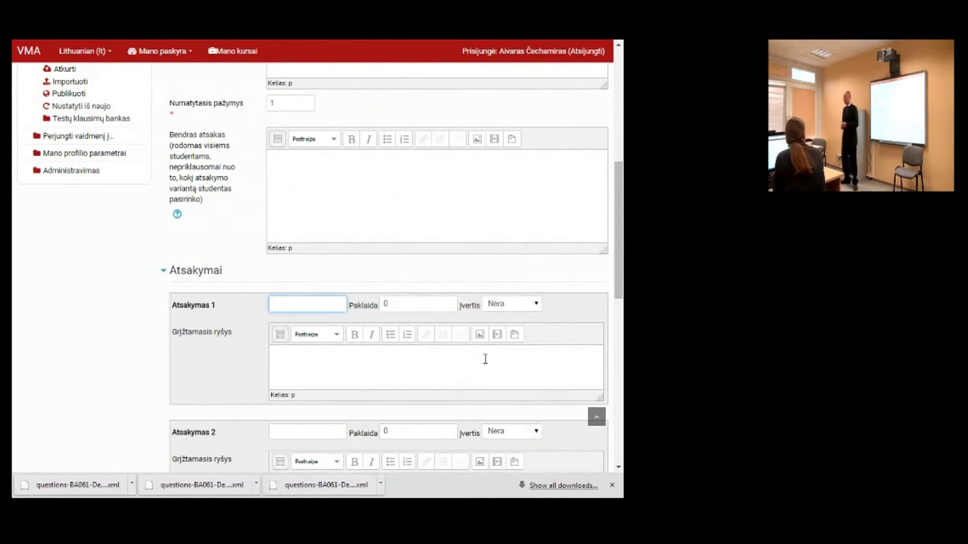
{"action": "type", "text": "10"}
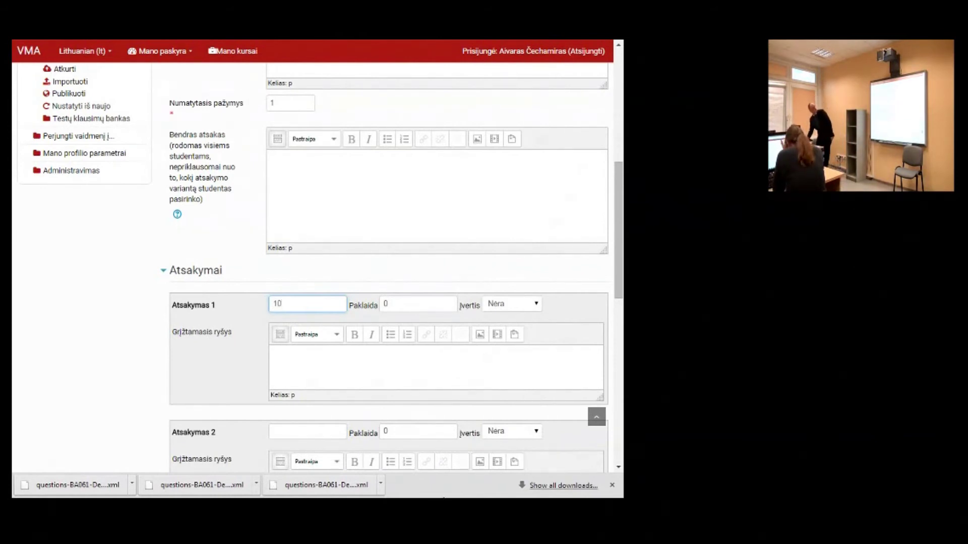
{"action": "left_click", "coordinate": [422, 305]}
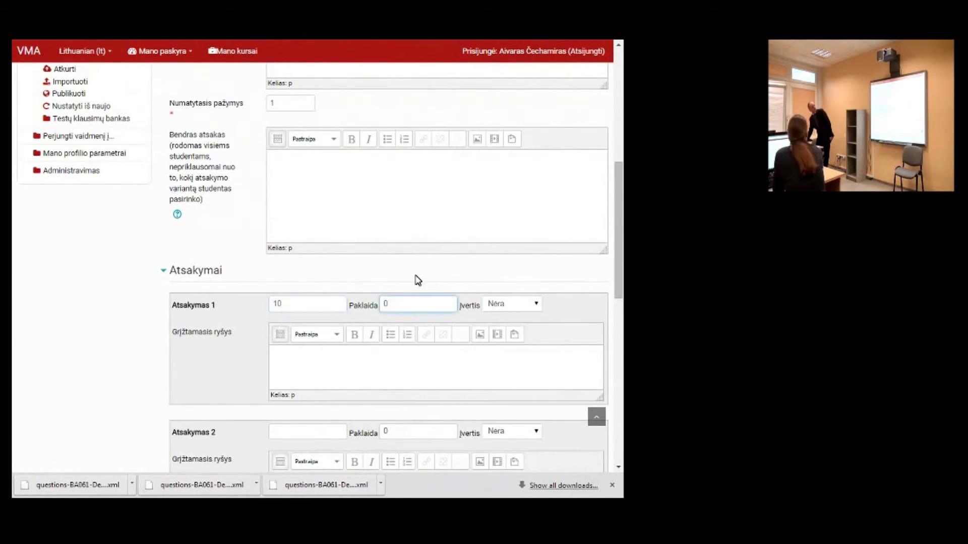
{"action": "scroll", "coordinate": [417, 281], "scroll_direction": "down", "scroll_amount": 2}
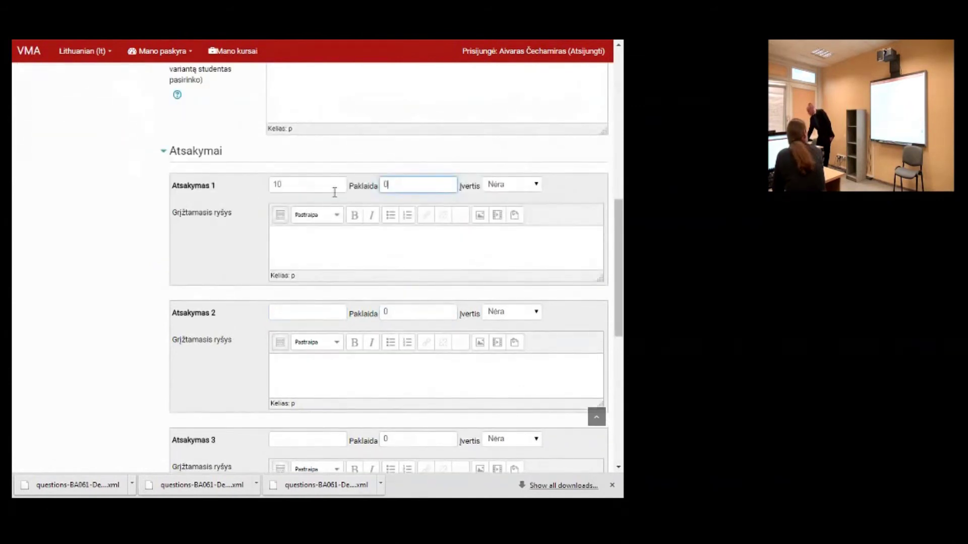
{"action": "left_click", "coordinate": [526, 186]}
{"action": "left_click", "coordinate": [524, 202]}
{"action": "left_click", "coordinate": [135, 203]}
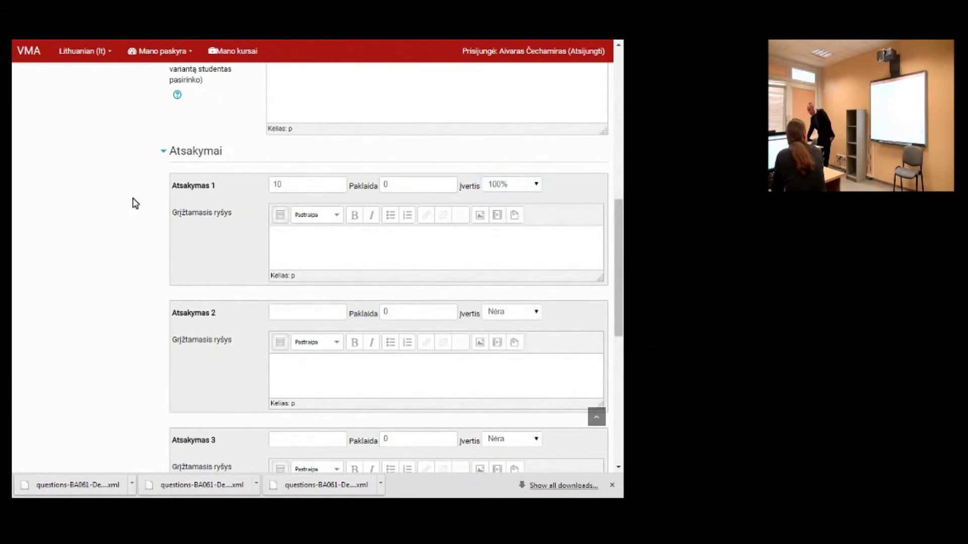
- Set answer 2 to 10 with an error tolerance (Paklaida) of 0.5 and a 90% grade
{"action": "scroll", "coordinate": [135, 203], "scroll_direction": "down", "scroll_amount": 1}
{"action": "left_click", "coordinate": [297, 254]}
{"action": "type", "text": "10"}
{"action": "left_click", "coordinate": [433, 252]}
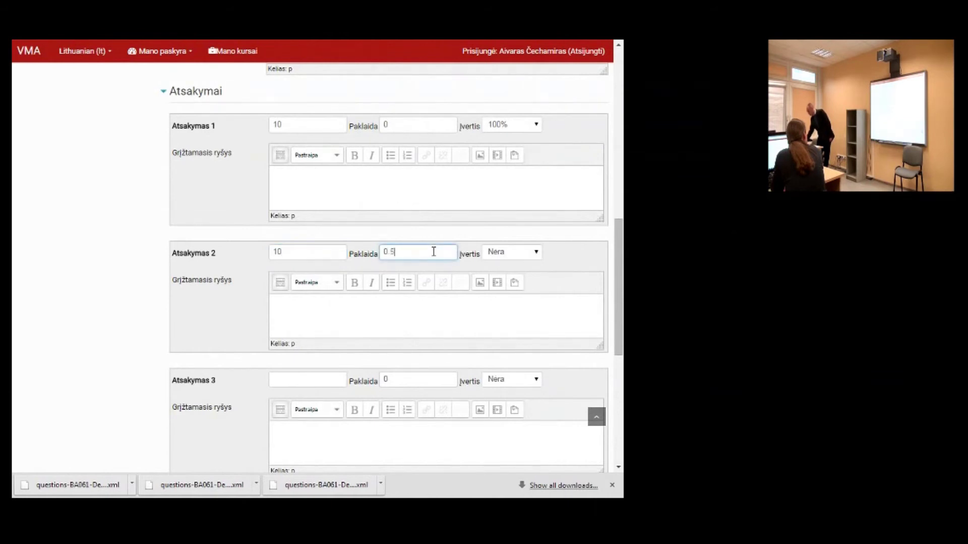
{"action": "left_click", "coordinate": [512, 252]}
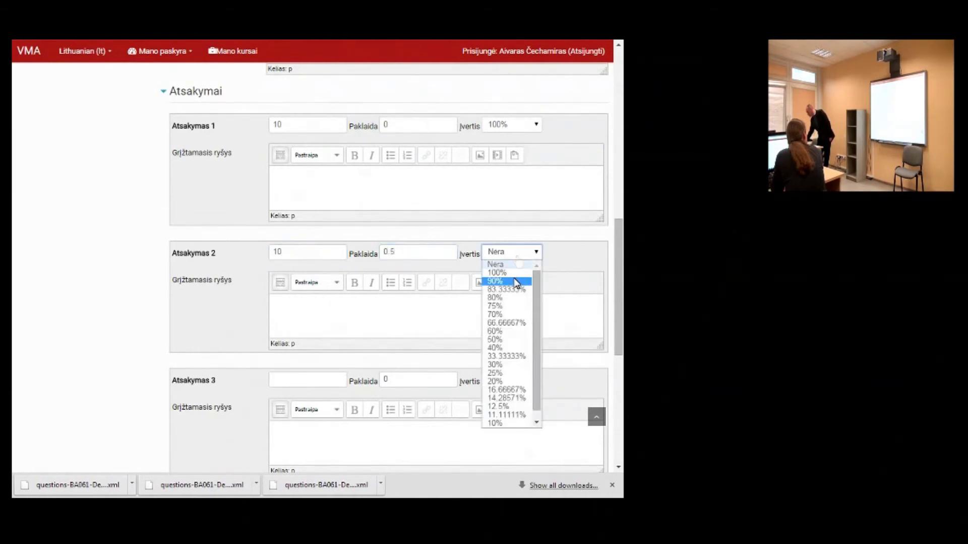
{"action": "left_click", "coordinate": [515, 282]}
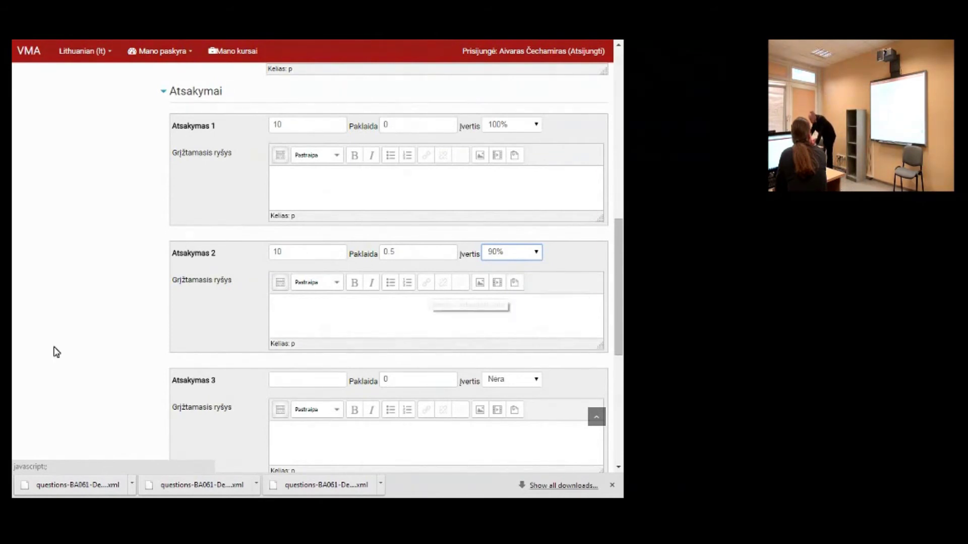
- Expand the unit handling, units, multiple tries and tags sections of the numerical question form to view their options
{"action": "scroll", "coordinate": [50, 335], "scroll_direction": "down", "scroll_amount": 5}
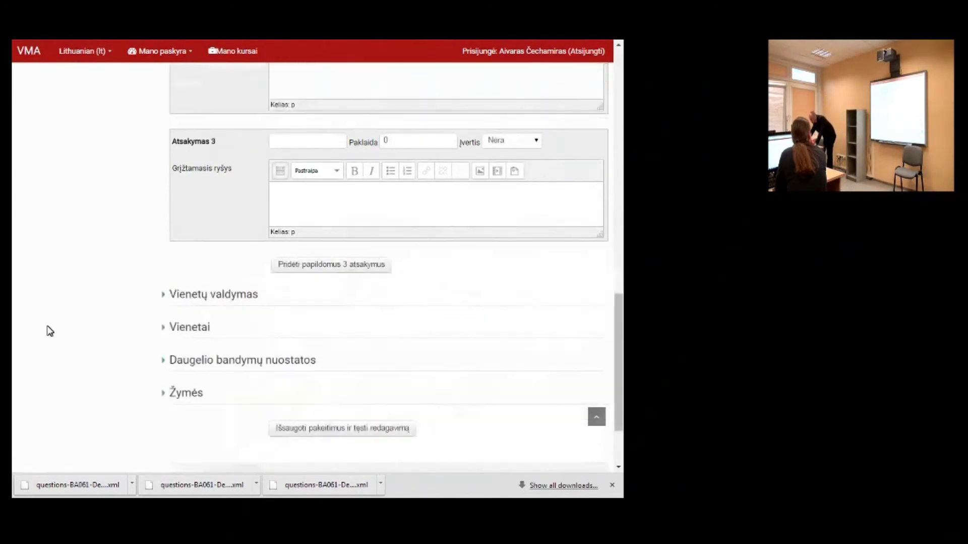
{"action": "left_click", "coordinate": [190, 329]}
{"action": "left_click", "coordinate": [189, 333]}
{"action": "left_click", "coordinate": [195, 361]}
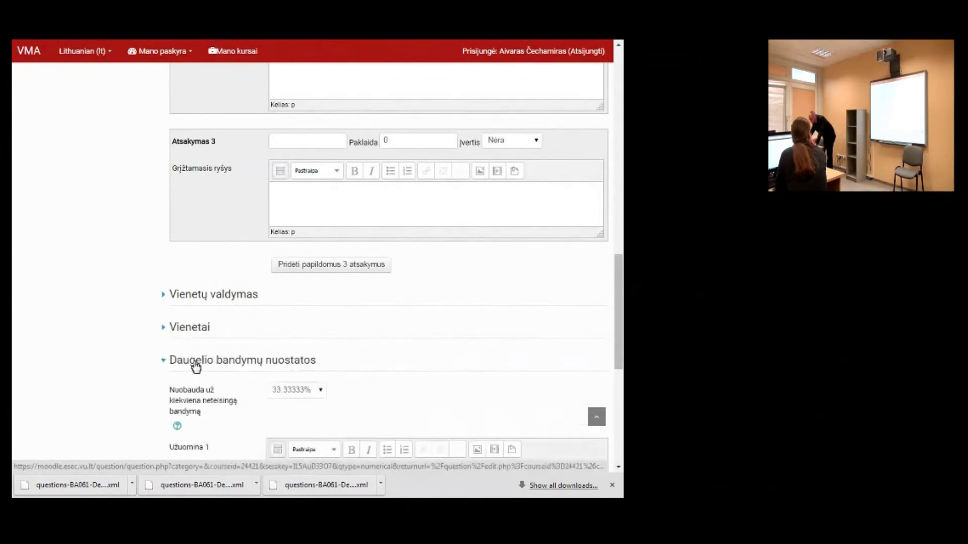
{"action": "left_click", "coordinate": [187, 330]}
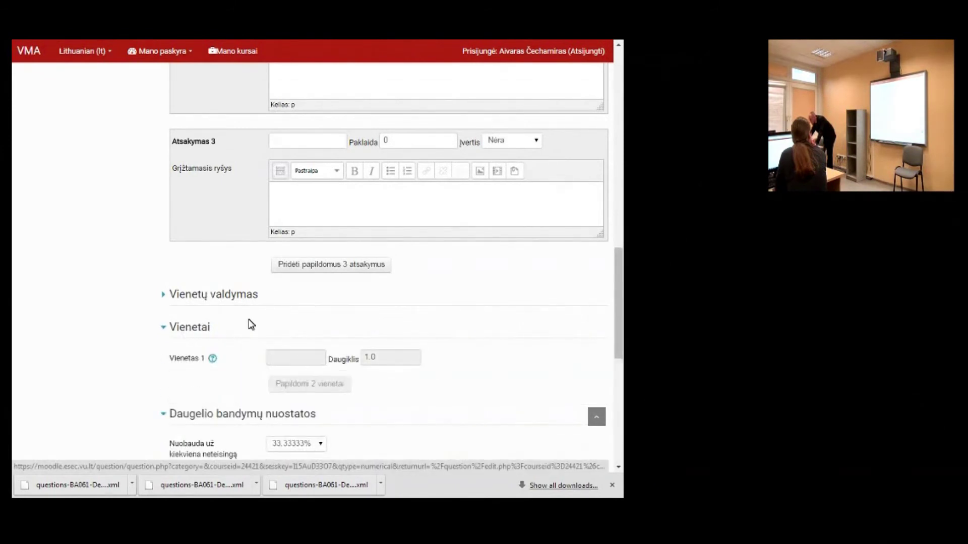
{"action": "left_click", "coordinate": [210, 297]}
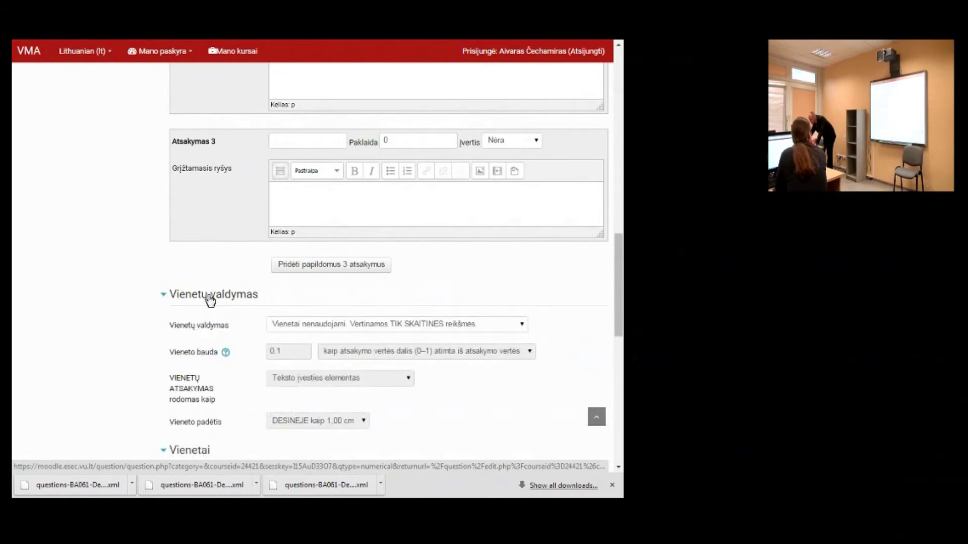
{"action": "scroll", "coordinate": [117, 350], "scroll_direction": "down", "scroll_amount": 6}
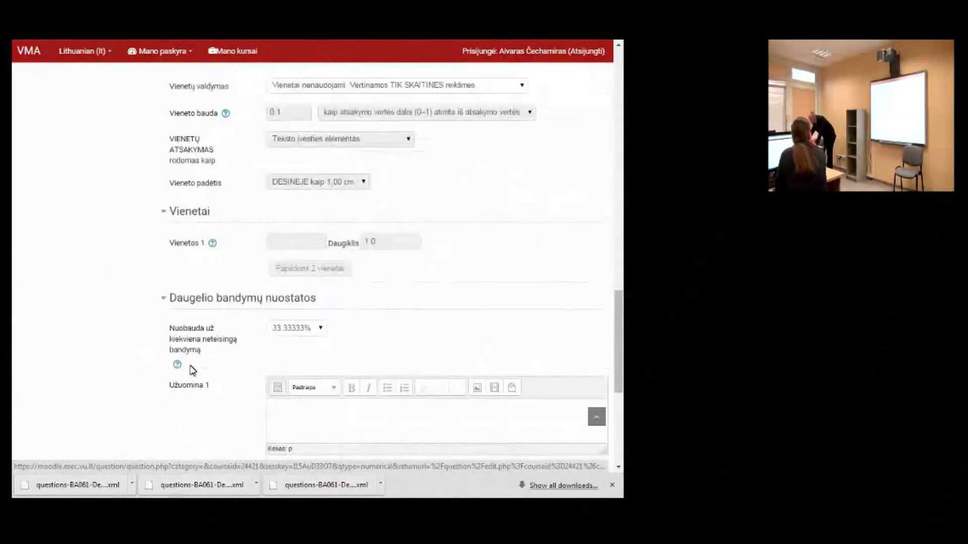
{"action": "scroll", "coordinate": [177, 383], "scroll_direction": "down", "scroll_amount": 5}
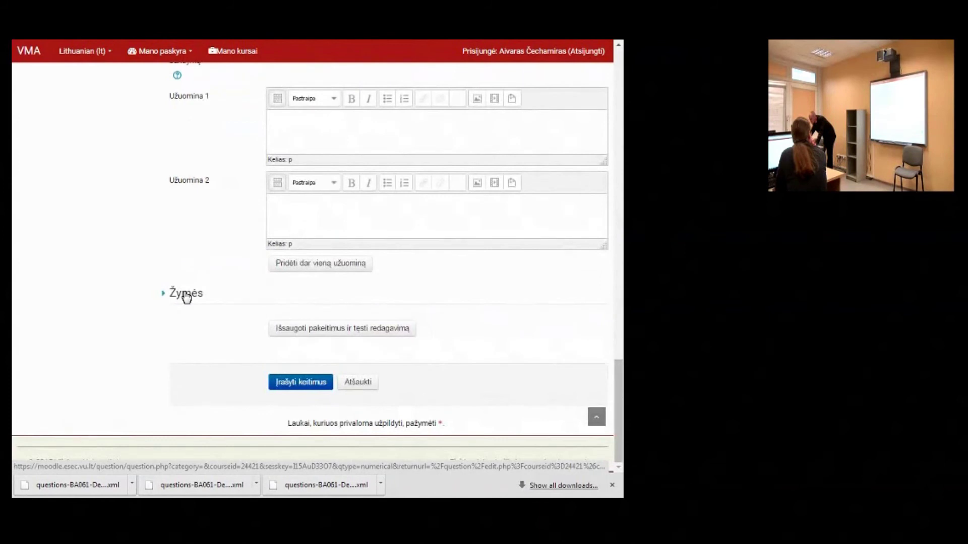
{"action": "left_click", "coordinate": [185, 294]}
- Review the numerical question form, from its name and text through the answers' error tolerances to the unit settings
{"action": "scroll", "coordinate": [217, 331], "scroll_direction": "up", "scroll_amount": 6}
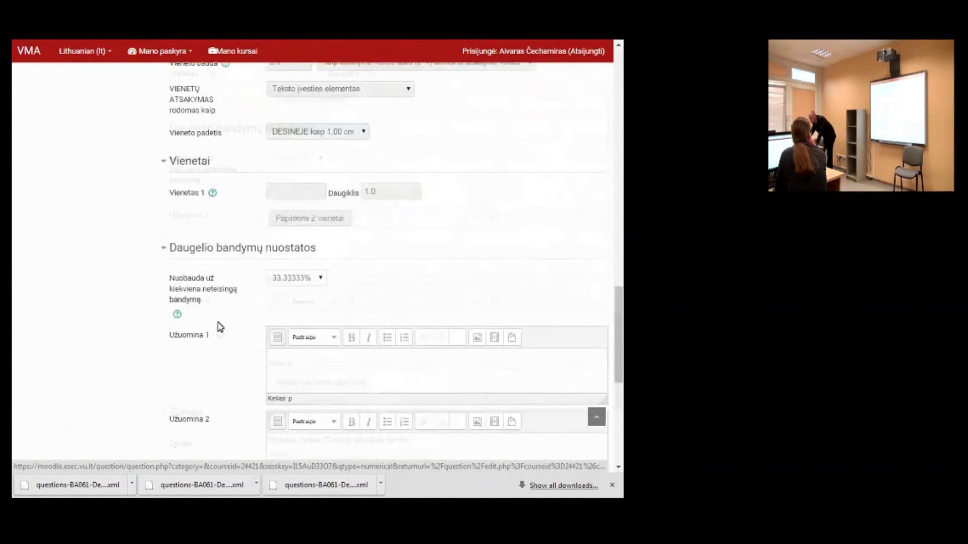
{"action": "scroll", "coordinate": [220, 321], "scroll_direction": "up", "scroll_amount": 15}
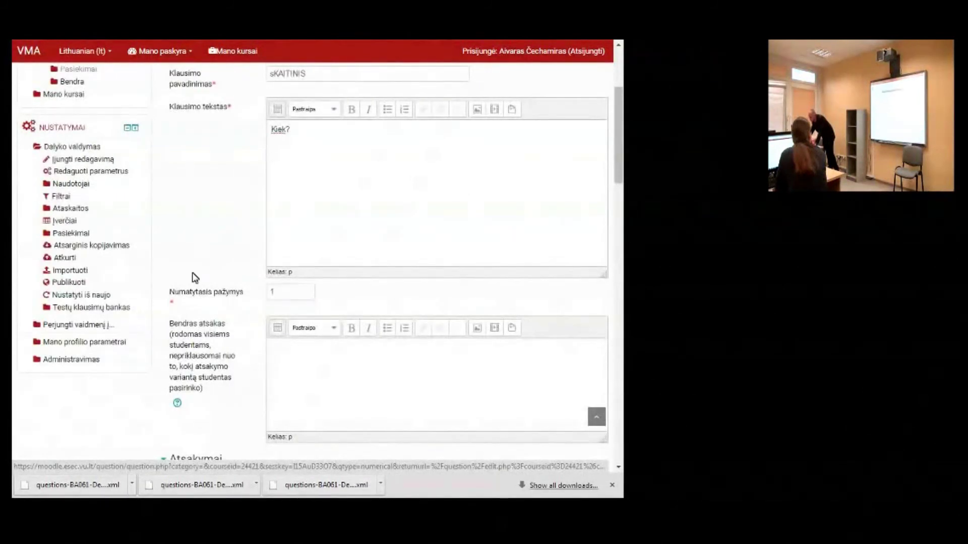
{"action": "scroll", "coordinate": [230, 264], "scroll_direction": "up", "scroll_amount": 4}
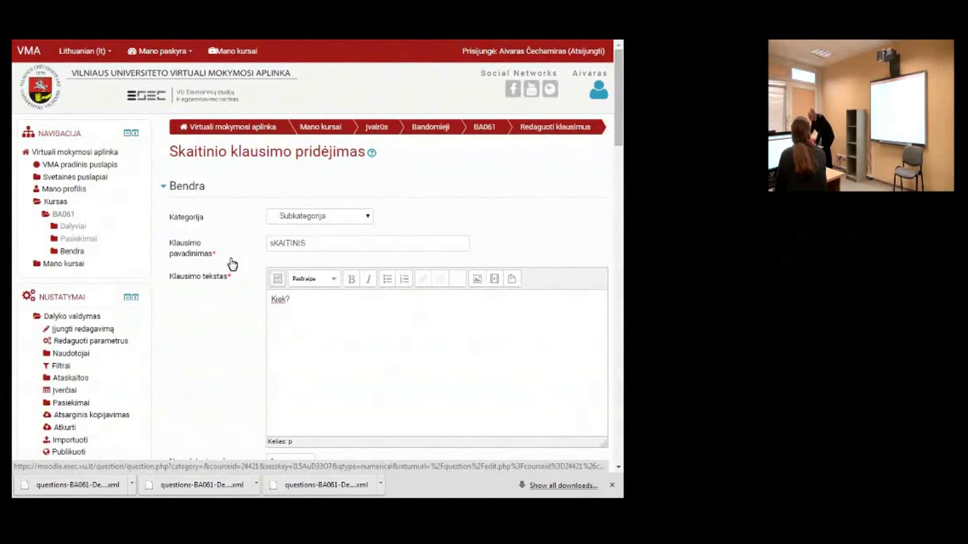
{"action": "scroll", "coordinate": [234, 260], "scroll_direction": "down", "scroll_amount": 3}
{"action": "scroll", "coordinate": [236, 255], "scroll_direction": "down", "scroll_amount": 5}
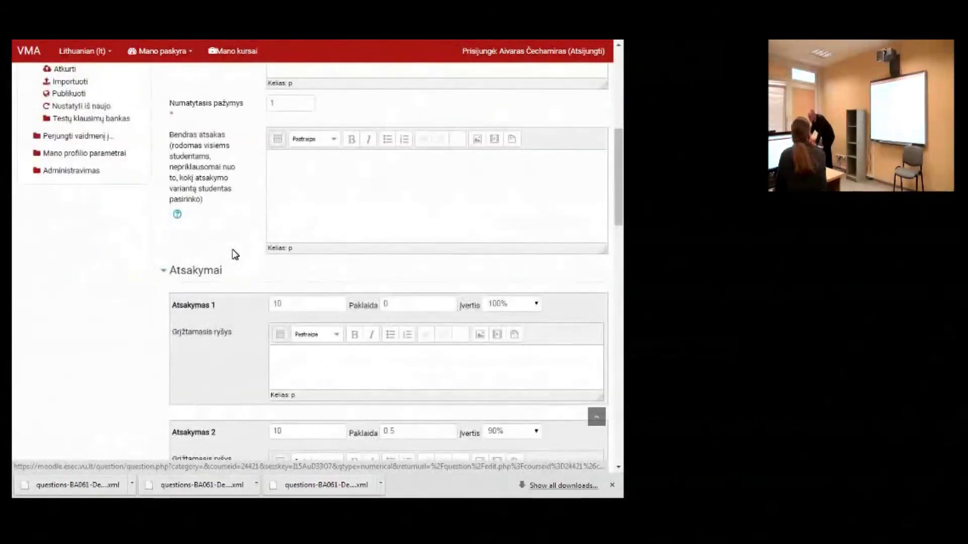
{"action": "scroll", "coordinate": [234, 254], "scroll_direction": "down", "scroll_amount": 1}
{"action": "left_click", "coordinate": [404, 247]}
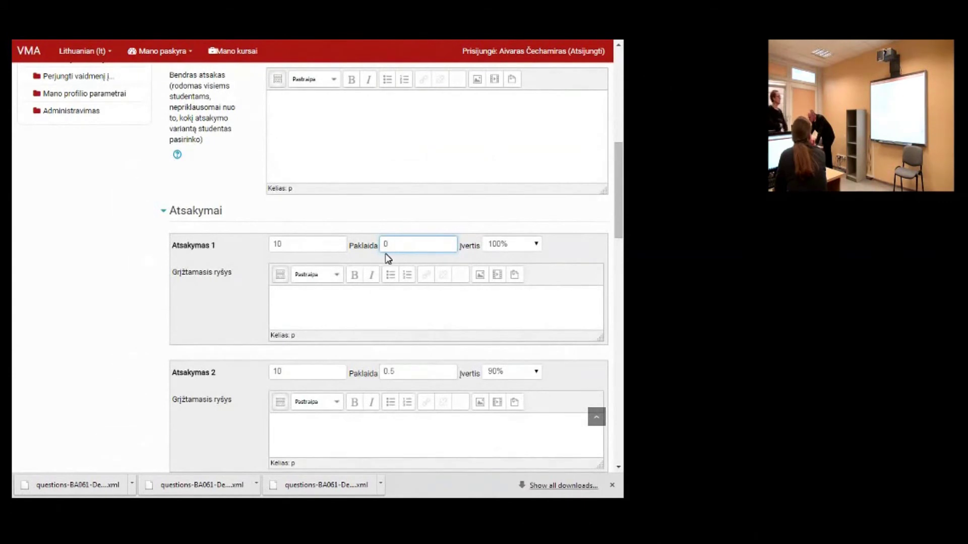
{"action": "left_click", "coordinate": [331, 300]}
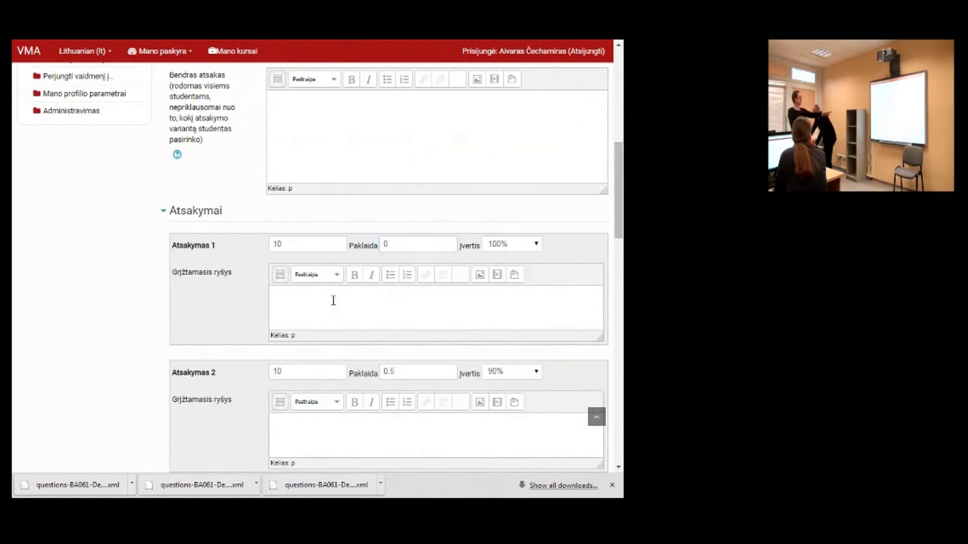
{"action": "left_click", "coordinate": [415, 372]}
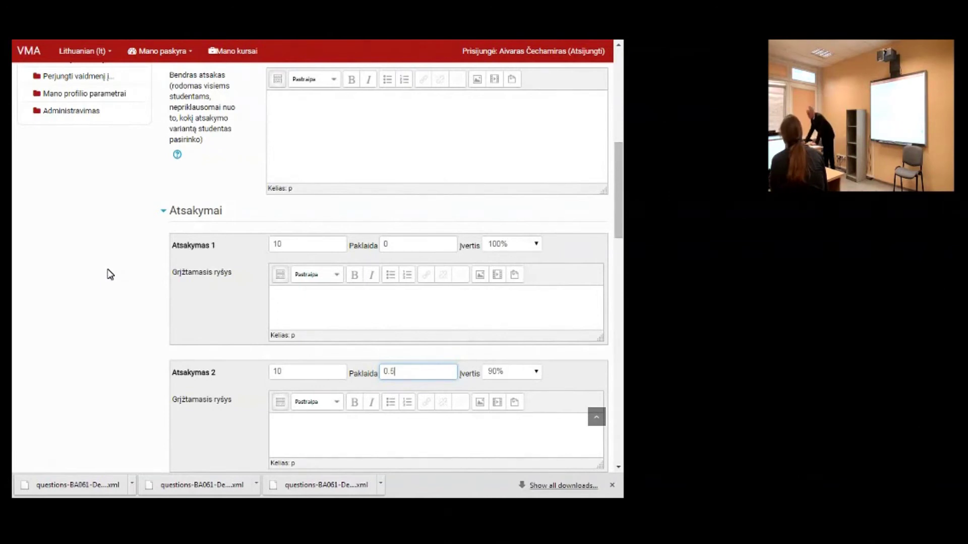
{"action": "scroll", "coordinate": [30, 368], "scroll_direction": "down", "scroll_amount": 5}
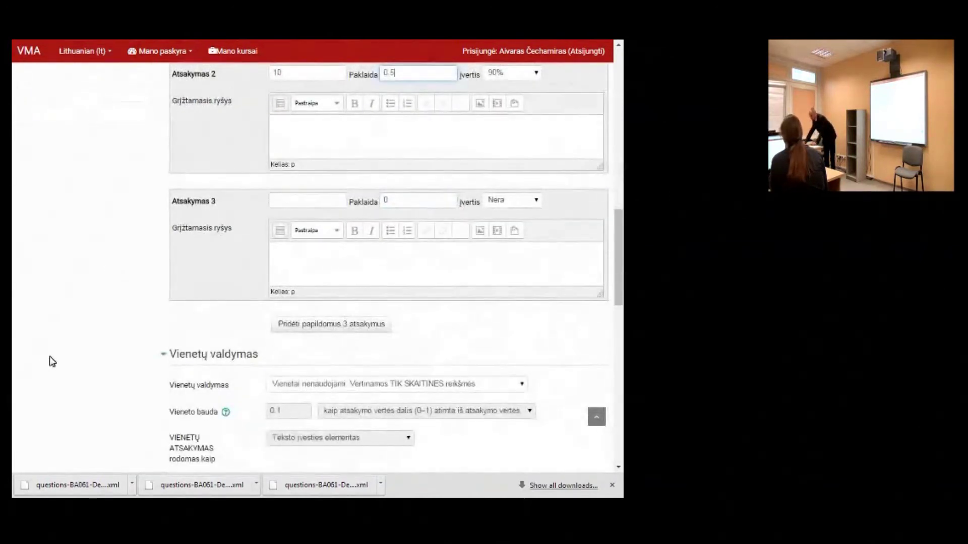
{"action": "scroll", "coordinate": [61, 358], "scroll_direction": "down", "scroll_amount": 3}
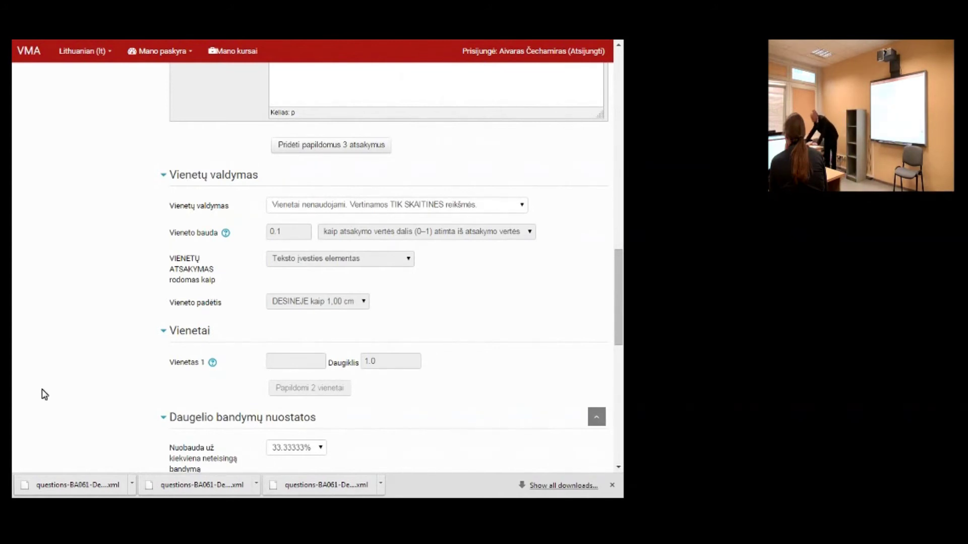
- Set unit handling to "Bus įvertinti SKAITINIS ATSAKYMAS ir VIENETO ATSAKYMAS" and show the unit answer as multiple choice (Keli pasirinkimai)
{"action": "left_click", "coordinate": [302, 205]}
{"action": "left_click", "coordinate": [303, 206]}
{"action": "left_click", "coordinate": [332, 205]}
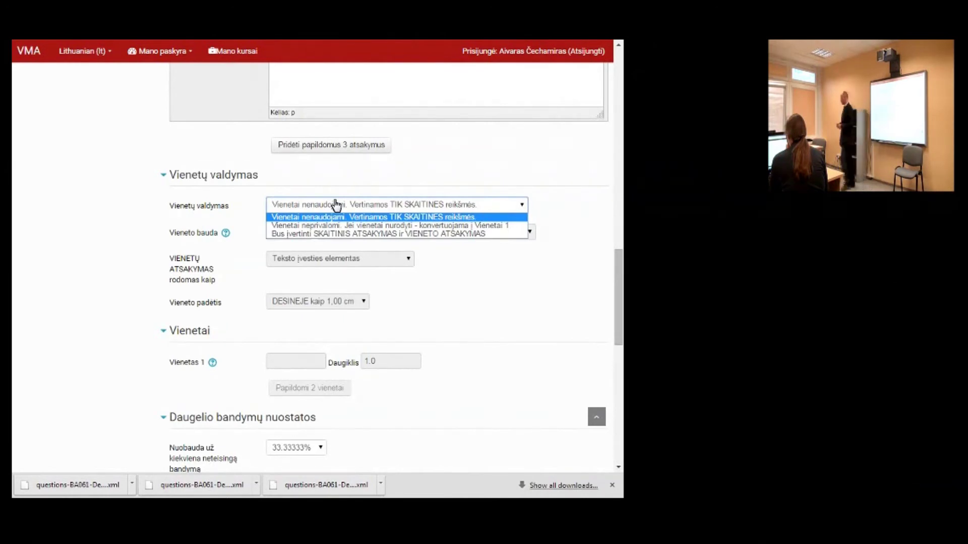
{"action": "key", "text": "Down"}
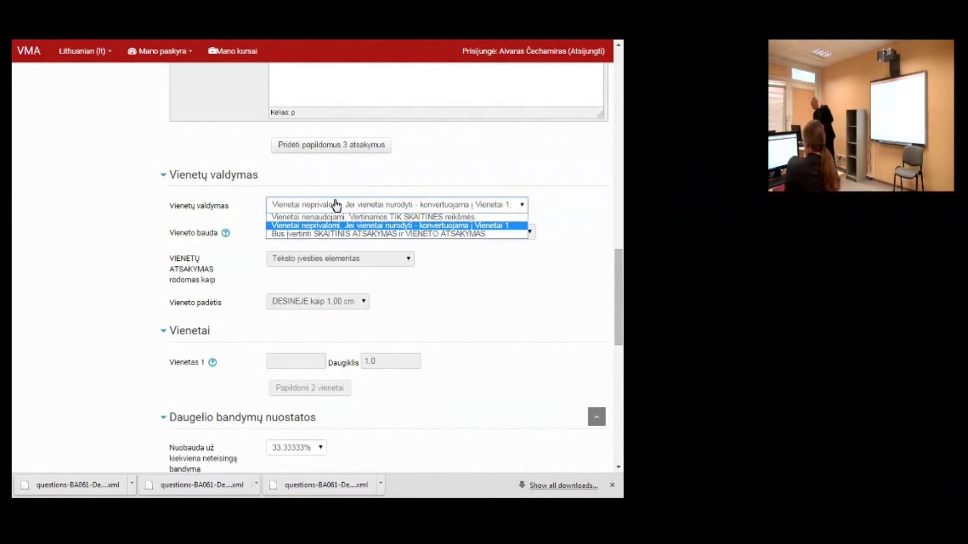
{"action": "key", "text": "Down"}
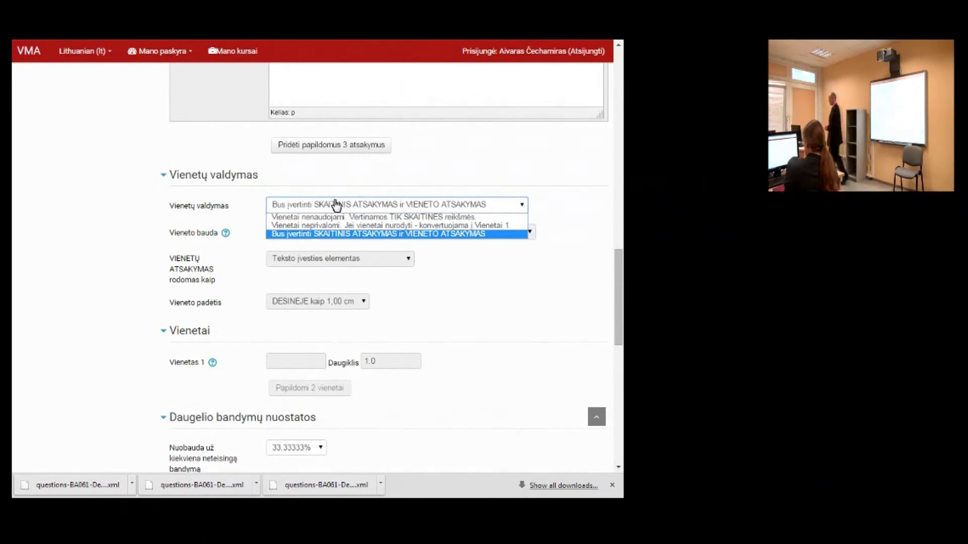
{"action": "left_click", "coordinate": [336, 204]}
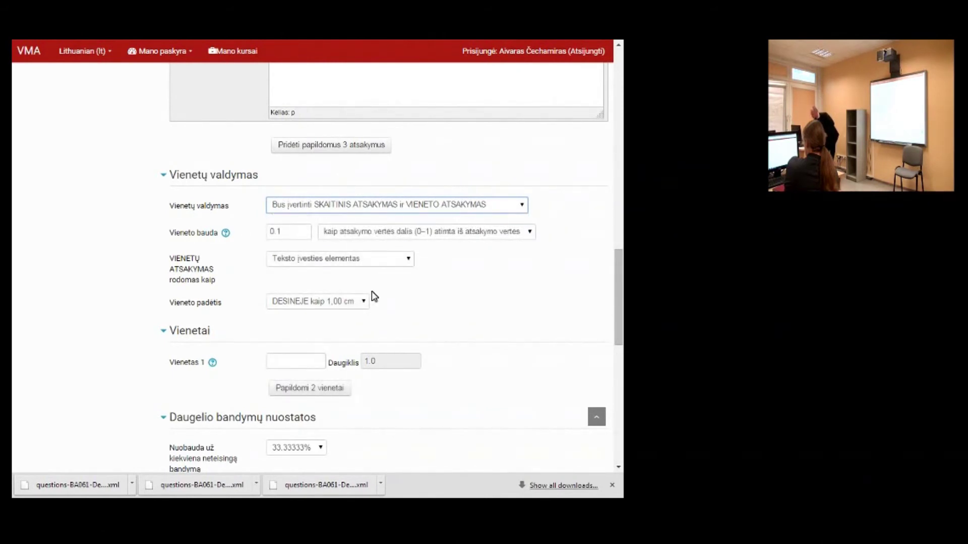
{"action": "left_click", "coordinate": [409, 260]}
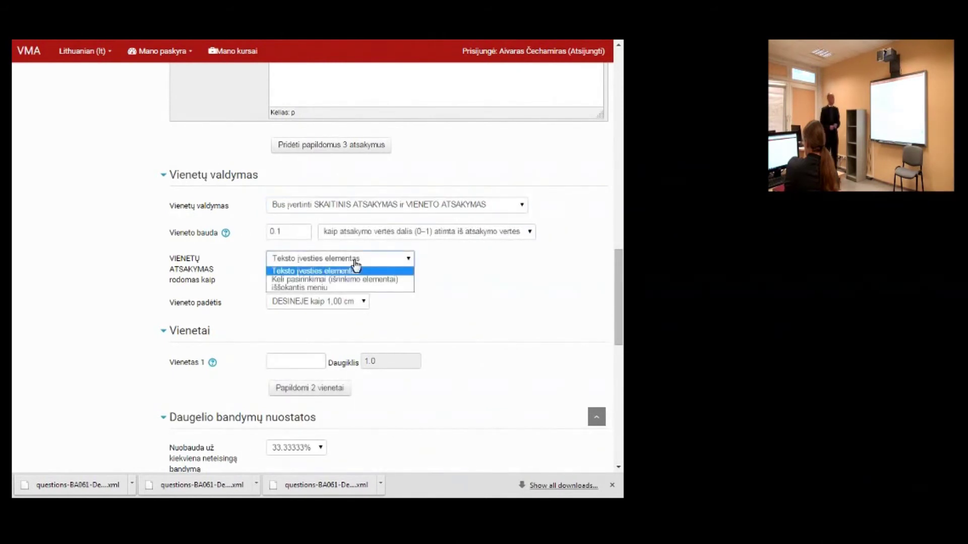
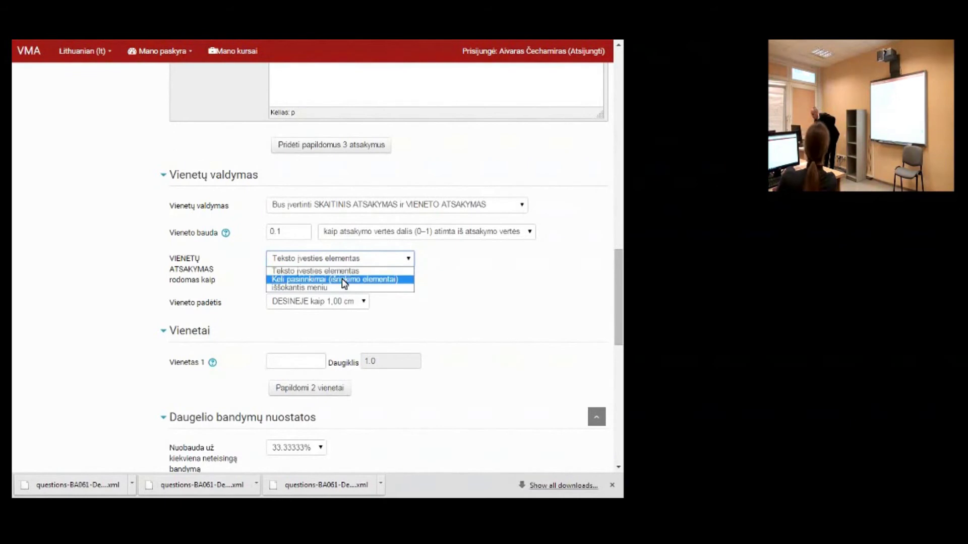
{"action": "left_click", "coordinate": [353, 280]}
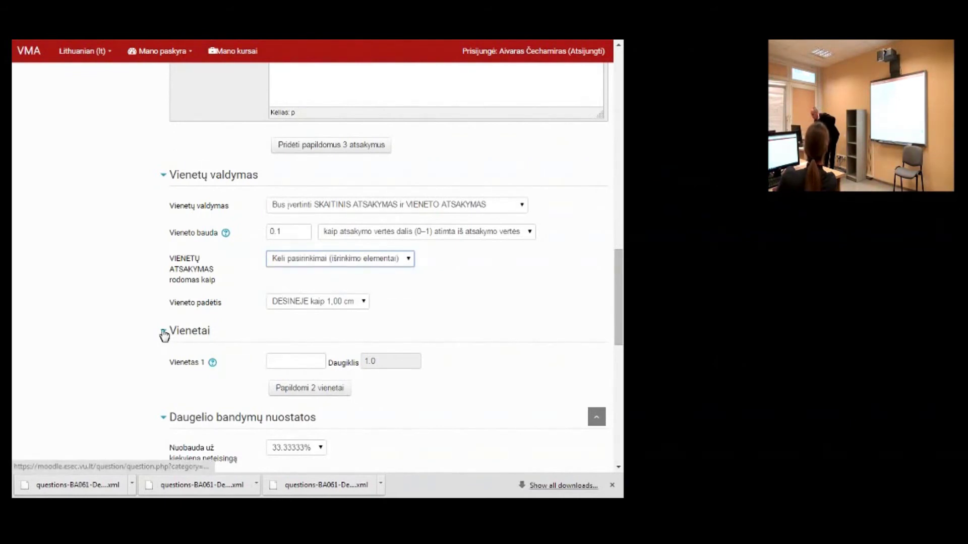
- Enter EUR as unit 1 (Vienetas 1) and add two more unit rows to the question form
{"action": "scroll", "coordinate": [169, 335], "scroll_direction": "down", "scroll_amount": 2}
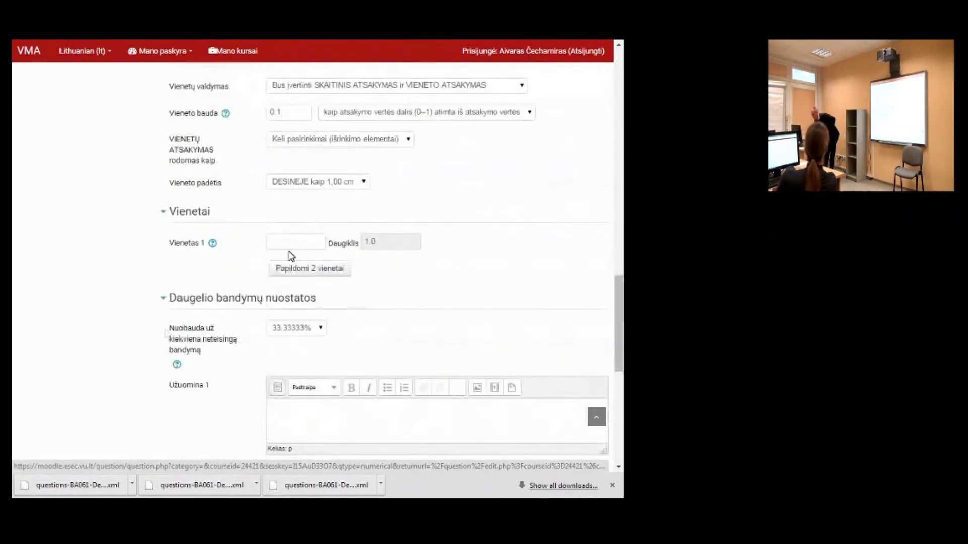
{"action": "left_click", "coordinate": [296, 244]}
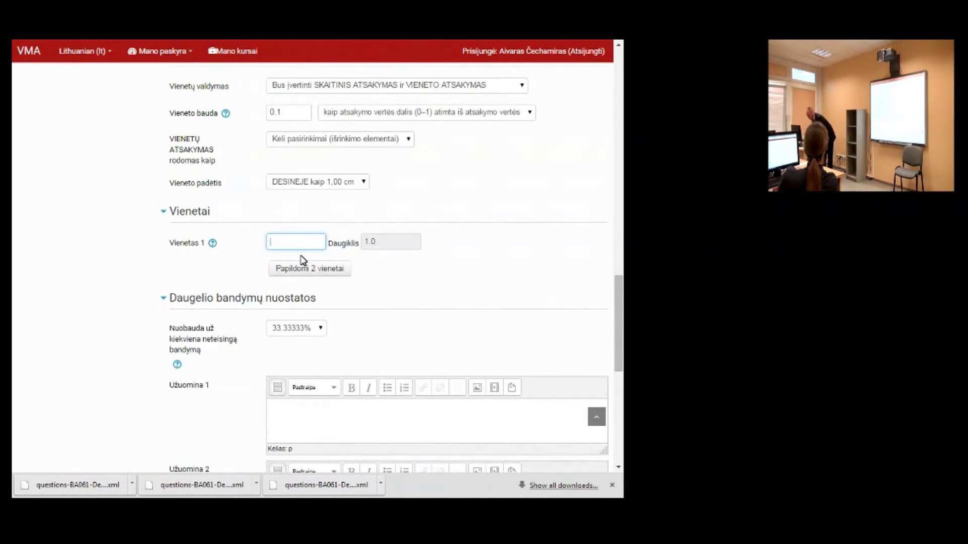
{"action": "type", "text": "EUR"}
{"action": "left_click", "coordinate": [326, 274]}
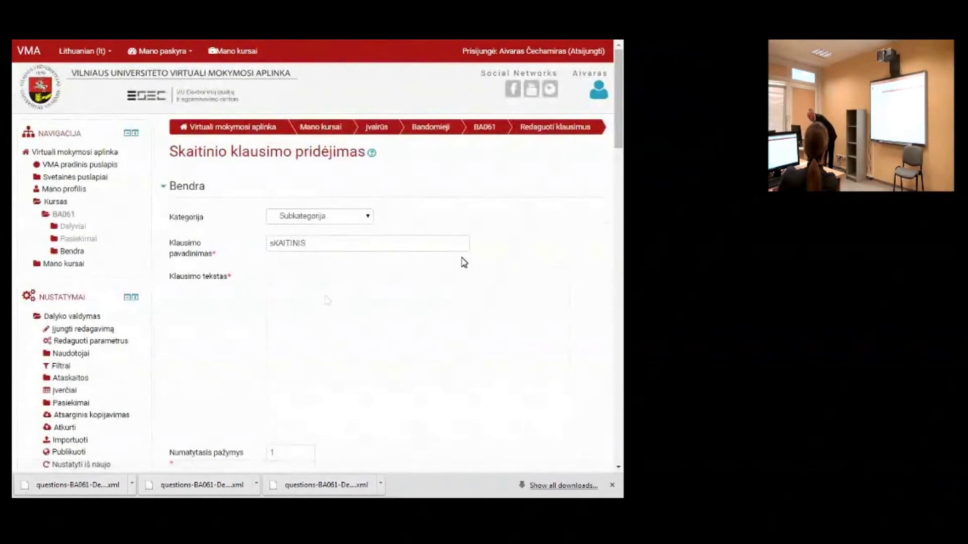
- Enter USD as unit 2 (Vienetas 2) with a multiplier (Daugiklis) of 1.14
{"action": "scroll", "coordinate": [378, 276], "scroll_direction": "down", "scroll_amount": 15}
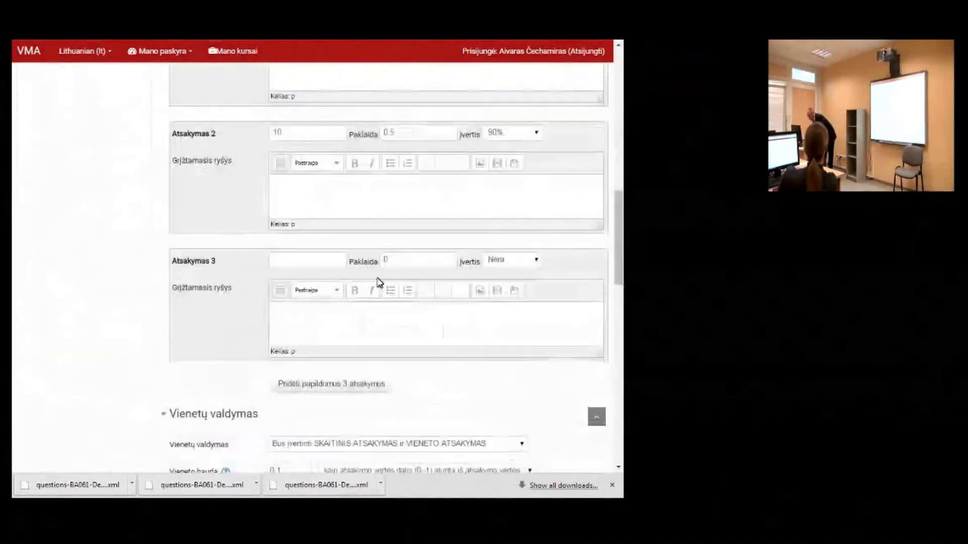
{"action": "scroll", "coordinate": [380, 282], "scroll_direction": "down", "scroll_amount": 3}
{"action": "left_click", "coordinate": [297, 207]}
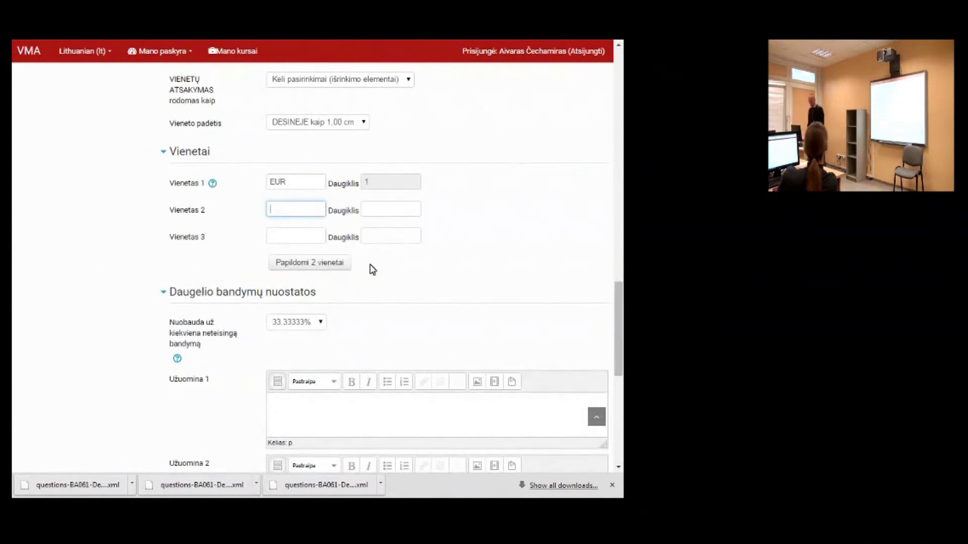
{"action": "type", "text": "USD"}
{"action": "left_click", "coordinate": [396, 211]}
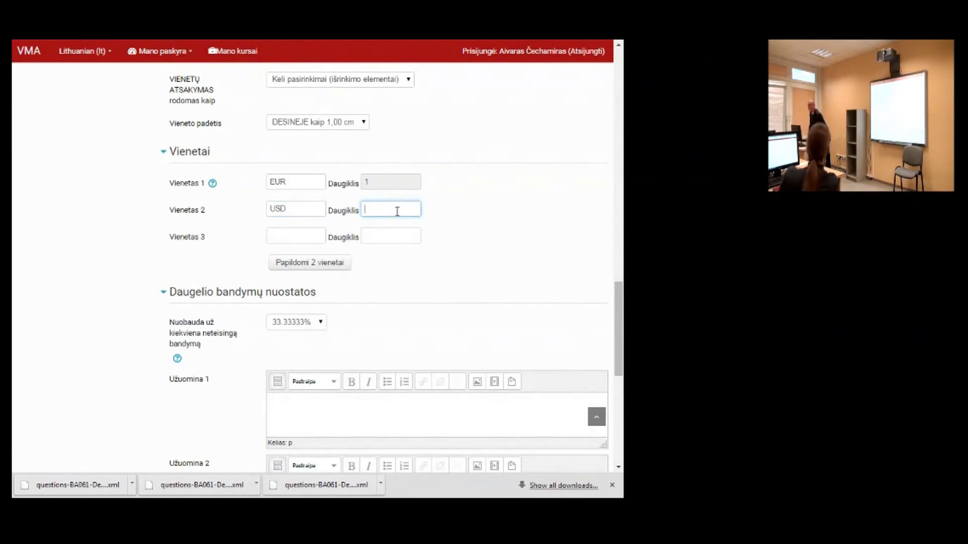
{"action": "type", "text": "0."}
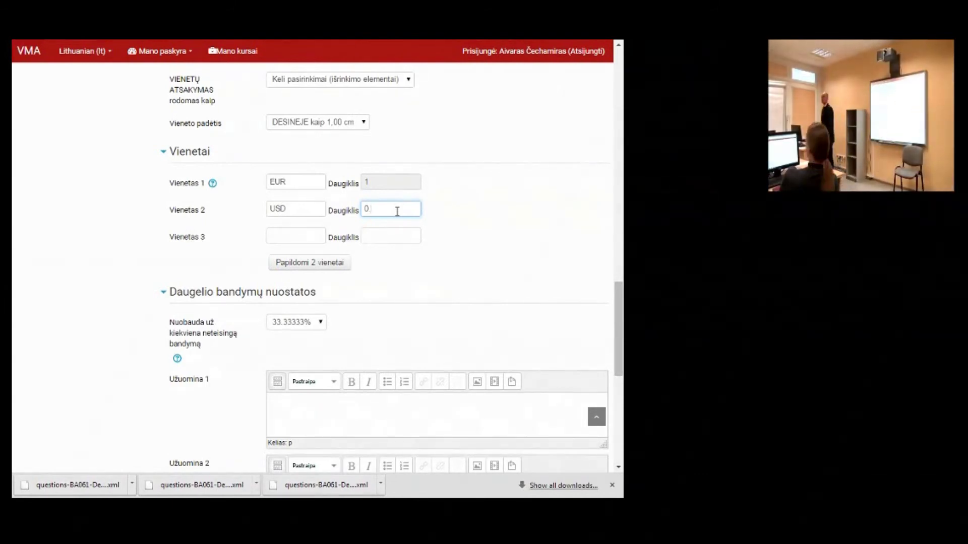
{"action": "key", "text": "BackSpace"}
{"action": "key", "text": "BackSpace"}
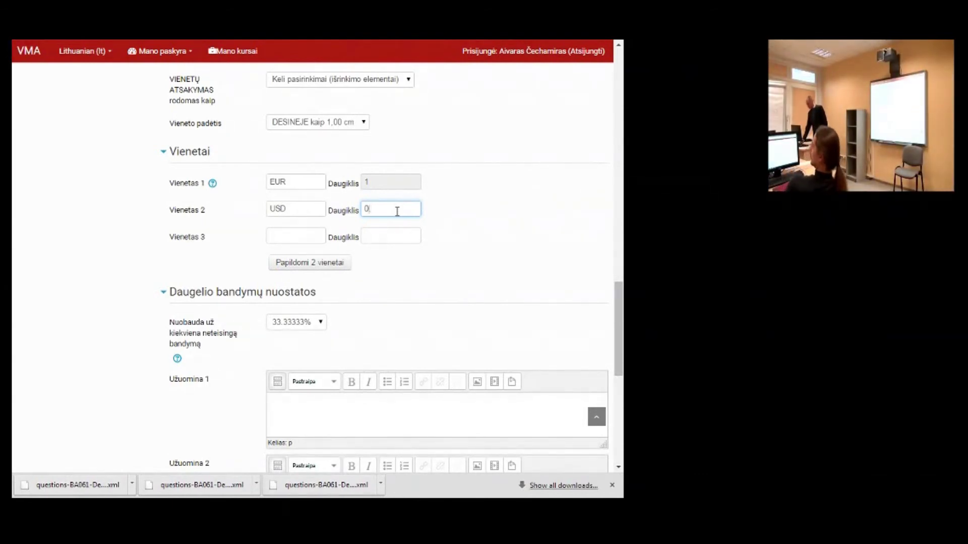
{"action": "type", "text": "1.14"}
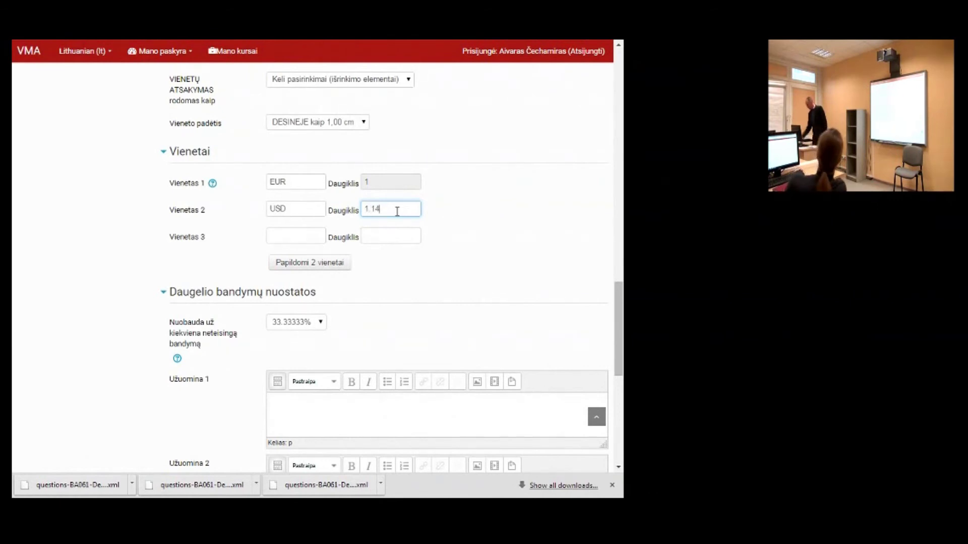
- Enter $ as unit 3 (Vienetas 3) with a multiplier (Daugiklis) of 1.14
{"action": "left_click", "coordinate": [303, 236]}
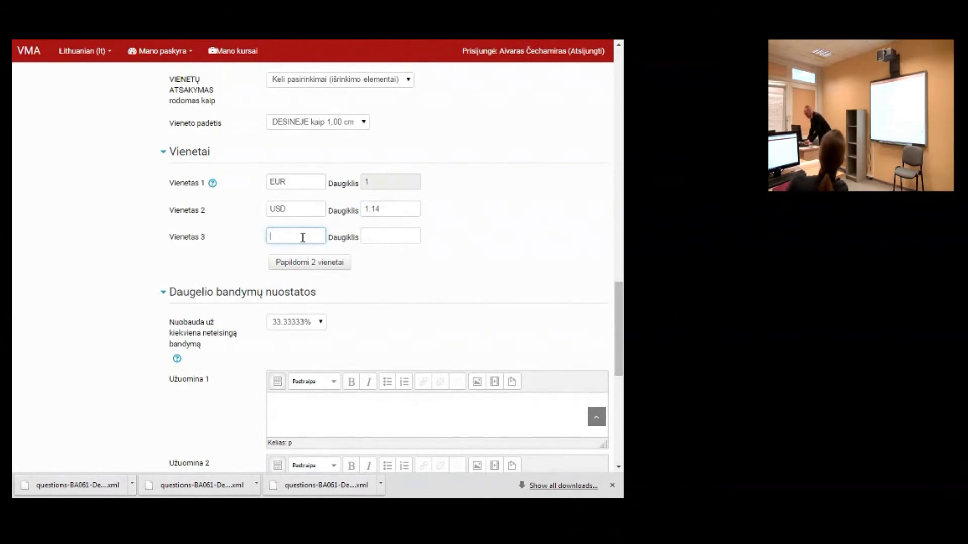
{"action": "type", "text": "$"}
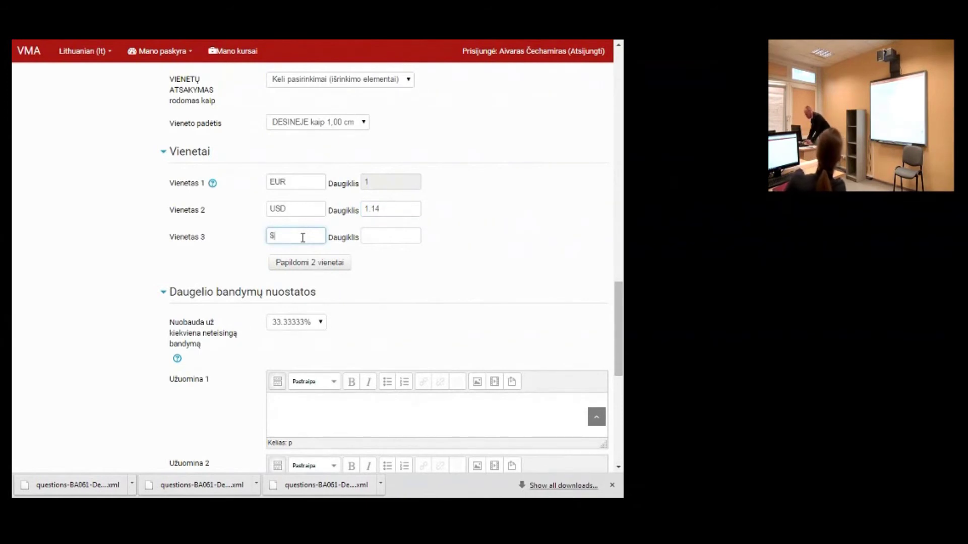
{"action": "left_click", "coordinate": [394, 232]}
{"action": "type", "text": "1.14"}
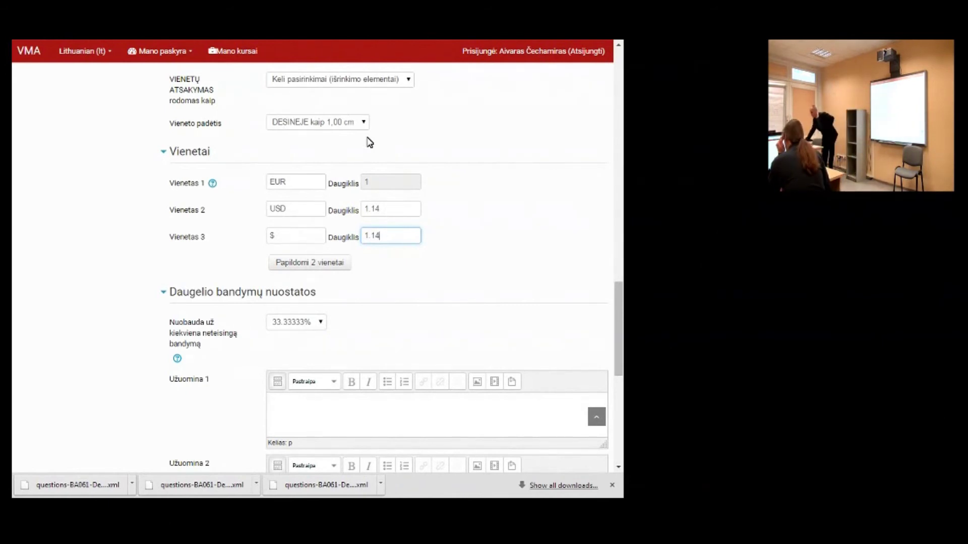
- Show the unit answer as a drop-down menu (iššokantis meniu), and save the numerical question while continuing to edit it
{"action": "scroll", "coordinate": [365, 157], "scroll_direction": "up", "scroll_amount": 2}
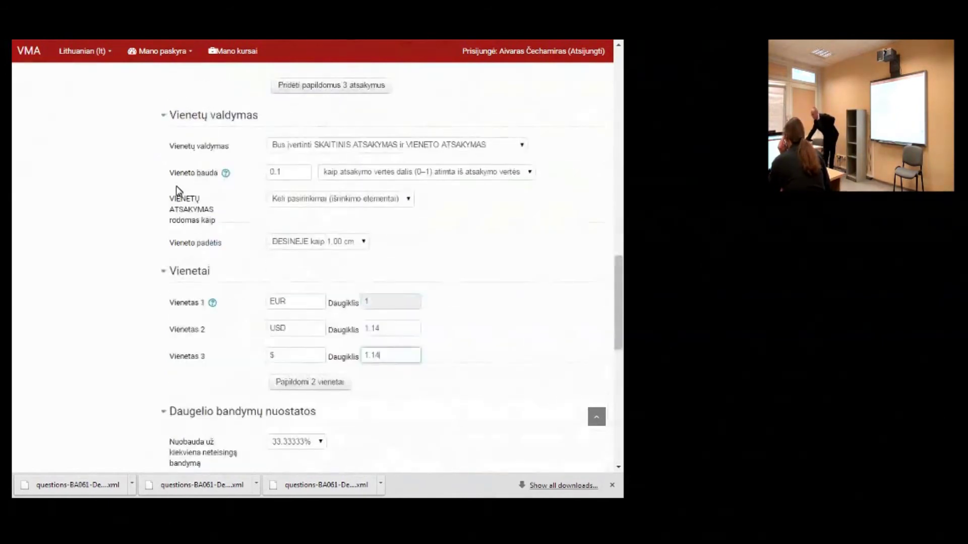
{"action": "left_click", "coordinate": [331, 243]}
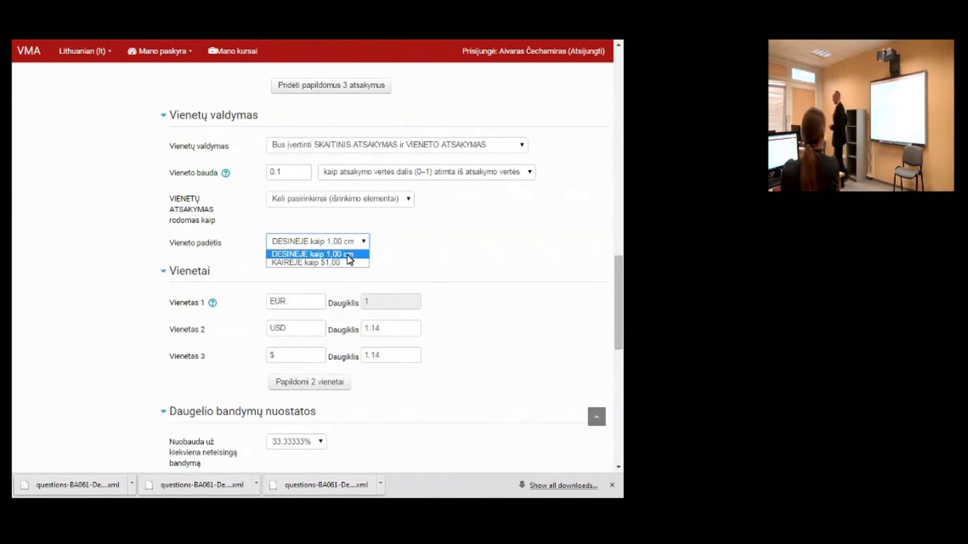
{"action": "left_click", "coordinate": [379, 201]}
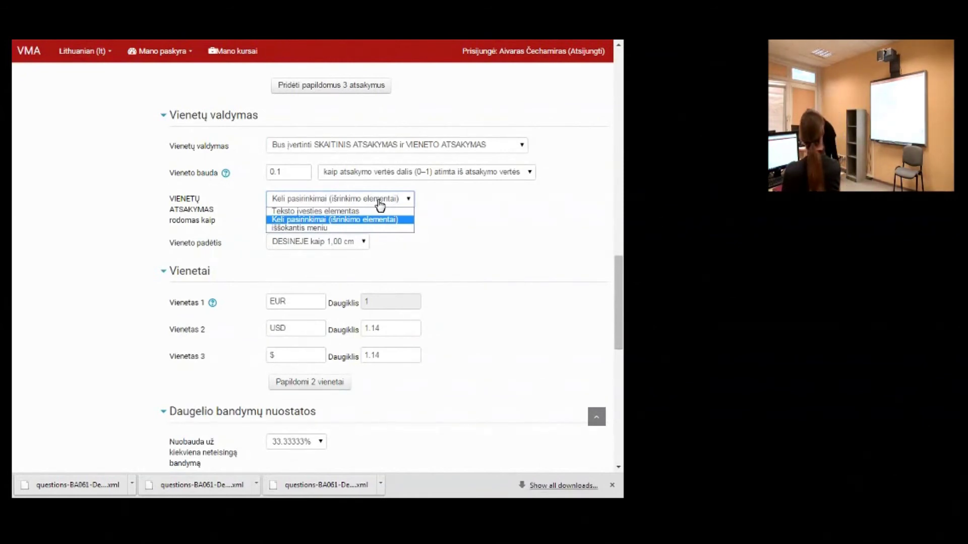
{"action": "left_click", "coordinate": [367, 228]}
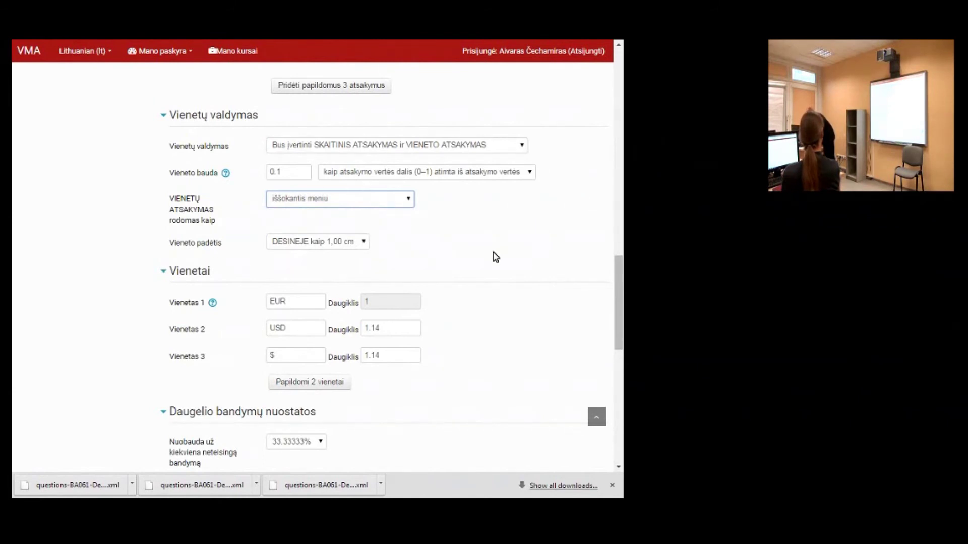
{"action": "scroll", "coordinate": [383, 345], "scroll_direction": "down", "scroll_amount": 8}
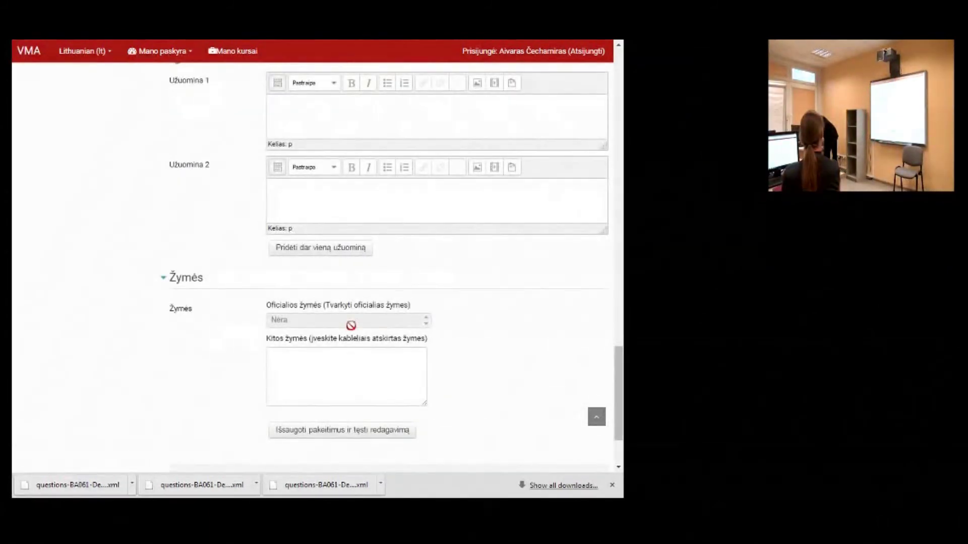
{"action": "scroll", "coordinate": [353, 328], "scroll_direction": "down", "scroll_amount": 2}
{"action": "left_click", "coordinate": [326, 334]}
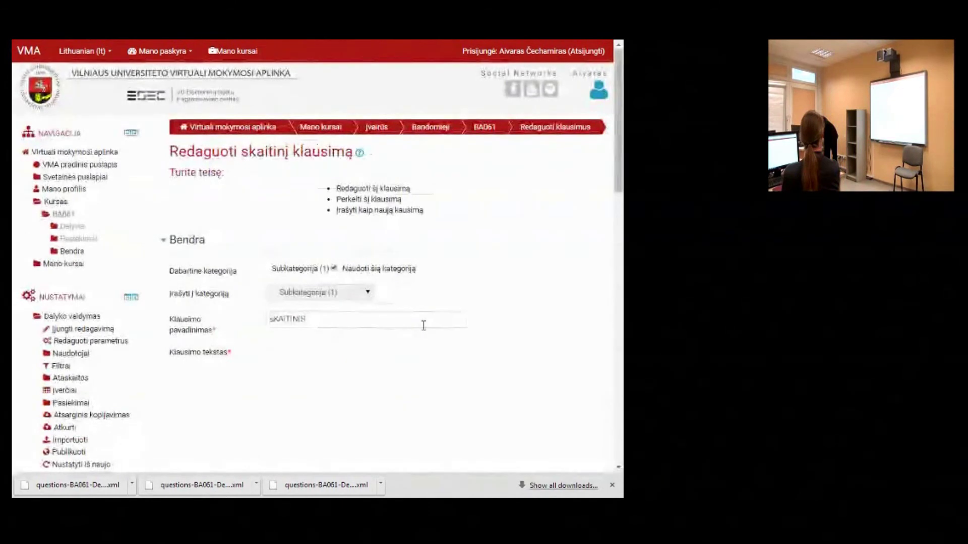
- Preview the numerical question, look at the choices in its unit list, and return to the editing form
{"action": "scroll", "coordinate": [423, 325], "scroll_direction": "down", "scroll_amount": 15}
{"action": "left_click", "coordinate": [444, 331]}
{"action": "left_click", "coordinate": [308, 211]}
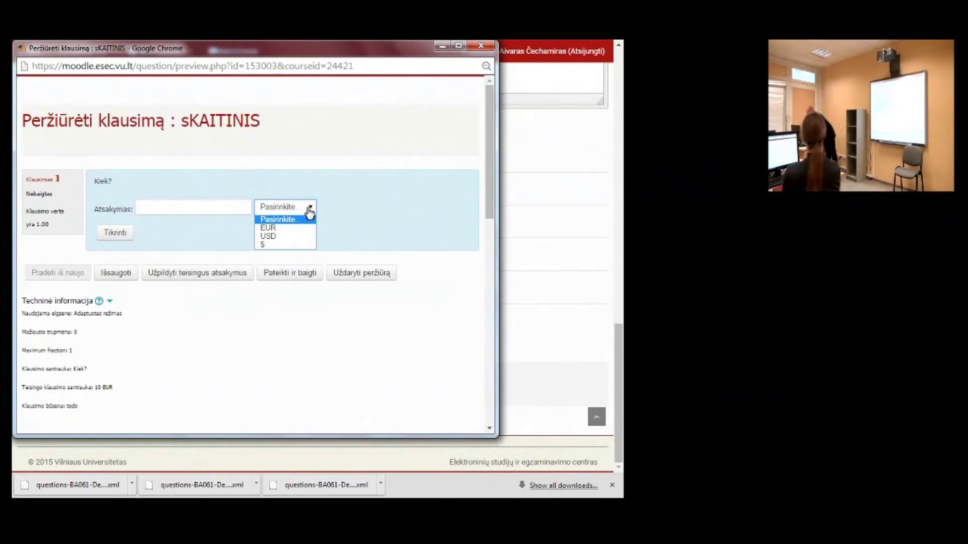
{"action": "key", "text": "alt+Tab"}
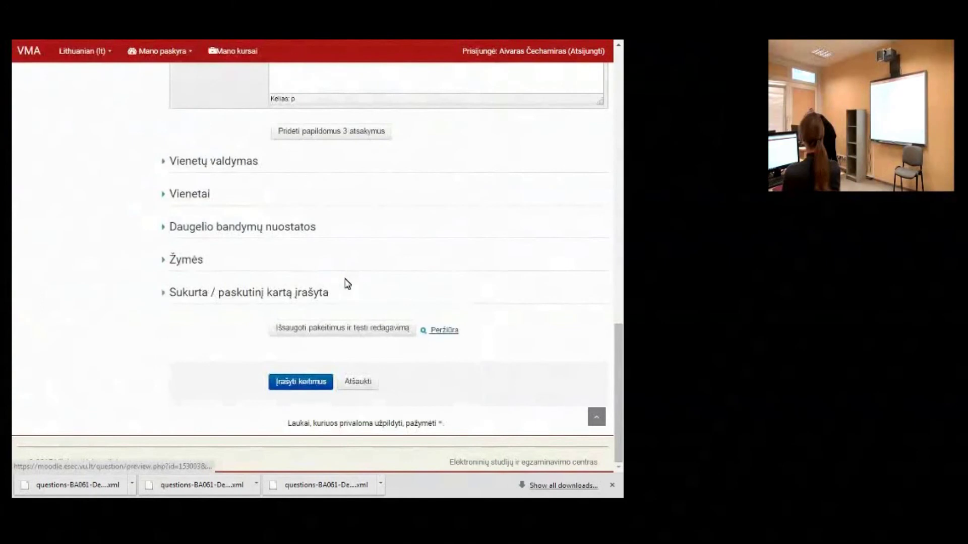
- Change the unit answer display to multiple choice (Keli pasirinkimai) and save the question while continuing to edit it
{"action": "scroll", "coordinate": [322, 281], "scroll_direction": "up", "scroll_amount": 8}
{"action": "scroll", "coordinate": [322, 281], "scroll_direction": "down", "scroll_amount": 6}
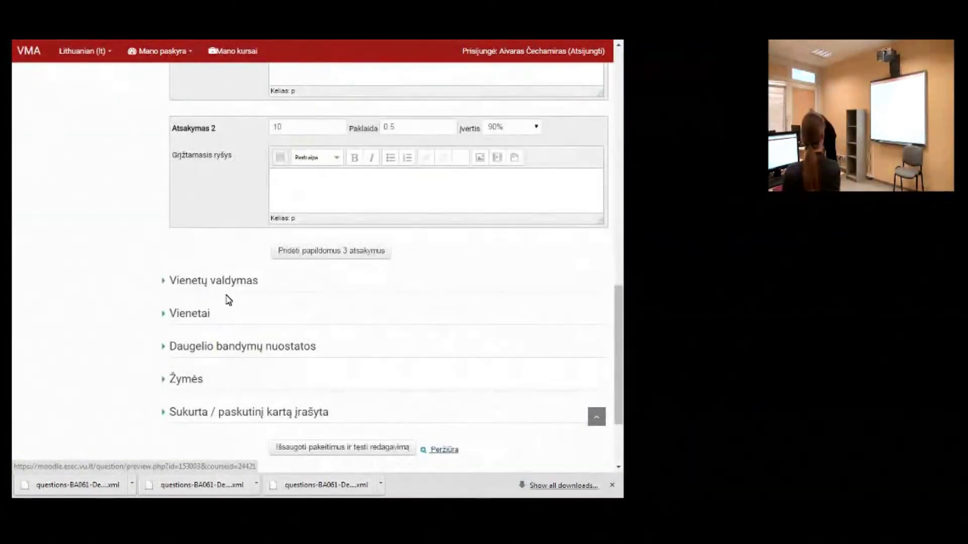
{"action": "left_click", "coordinate": [189, 313]}
{"action": "scroll", "coordinate": [208, 207], "scroll_direction": "down", "scroll_amount": 2}
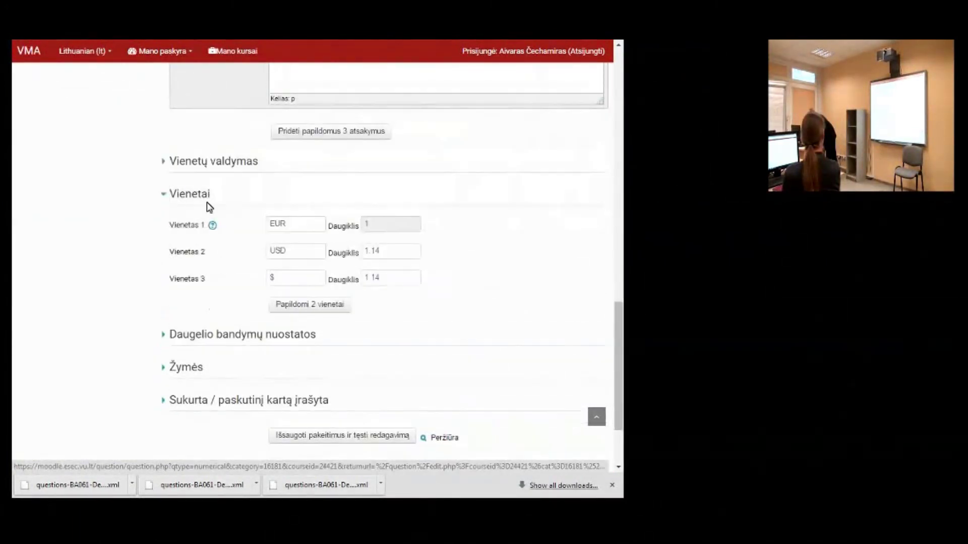
{"action": "left_click", "coordinate": [195, 165]}
{"action": "scroll", "coordinate": [322, 264], "scroll_direction": "down", "scroll_amount": 1}
{"action": "left_click", "coordinate": [358, 186]}
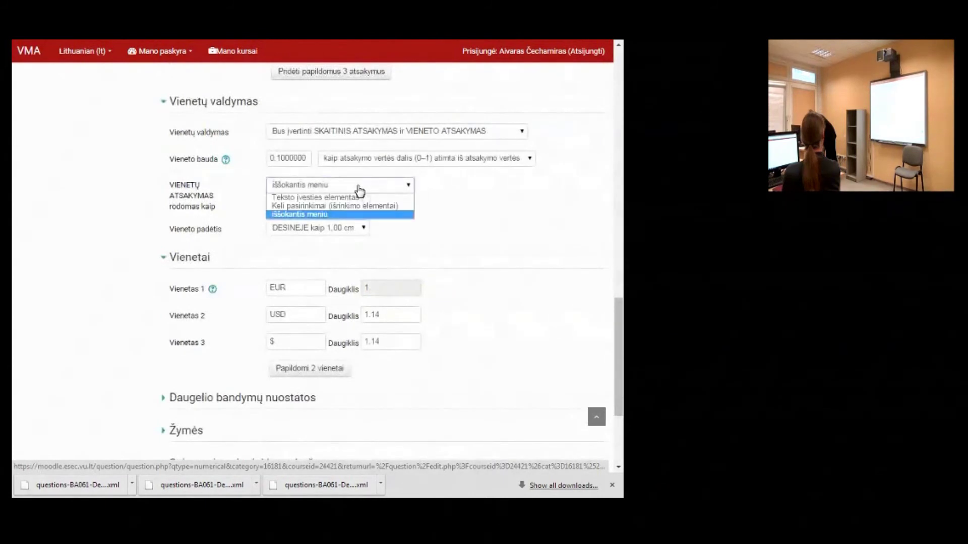
{"action": "left_click", "coordinate": [353, 201]}
{"action": "scroll", "coordinate": [305, 339], "scroll_direction": "down", "scroll_amount": 3}
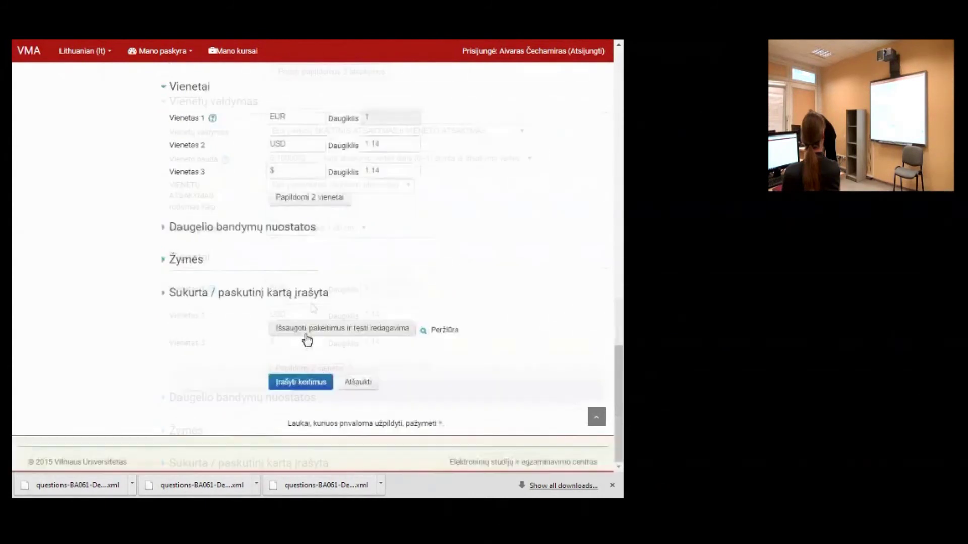
{"action": "left_click", "coordinate": [340, 328]}
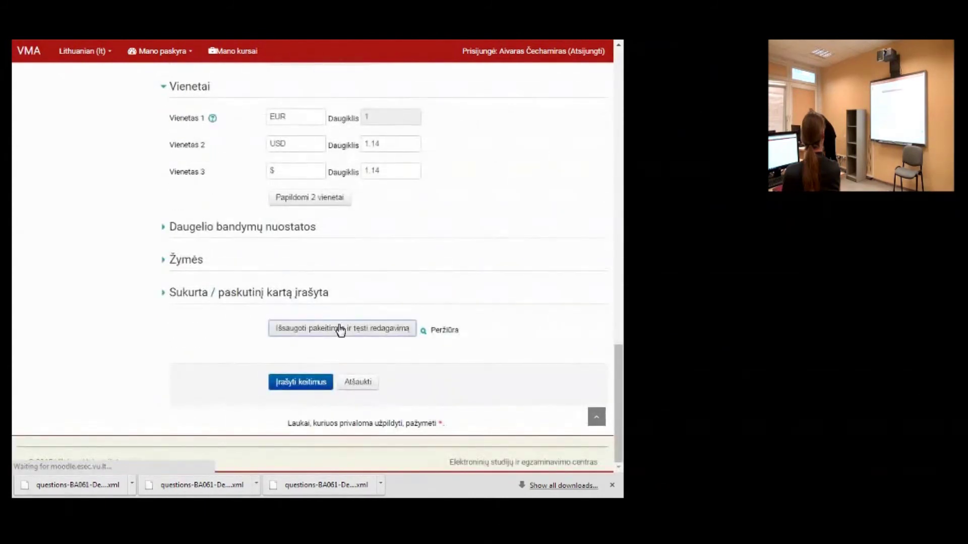
- Preview the saved question with its units shown as multiple choice, and close the preview window
{"action": "scroll", "coordinate": [401, 295], "scroll_direction": "down", "scroll_amount": 3}
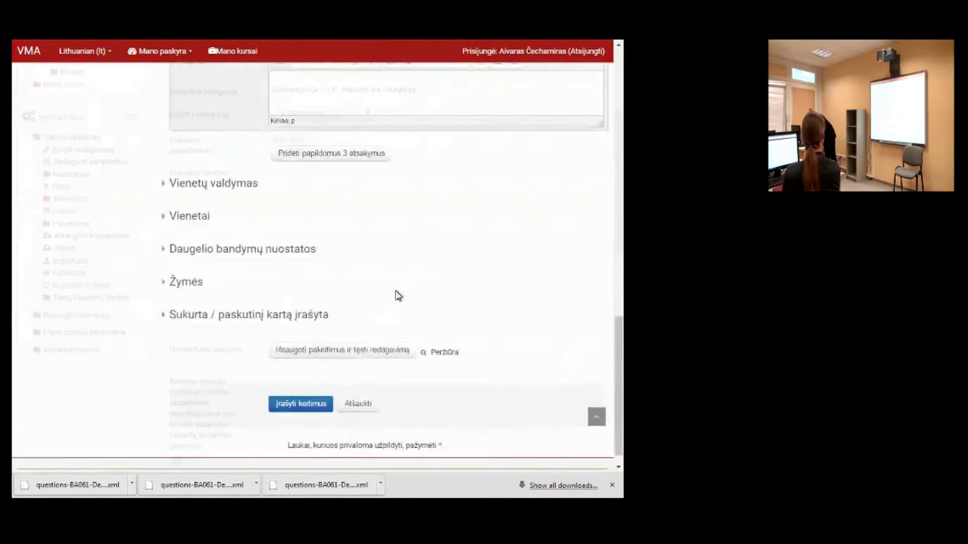
{"action": "left_click", "coordinate": [441, 331]}
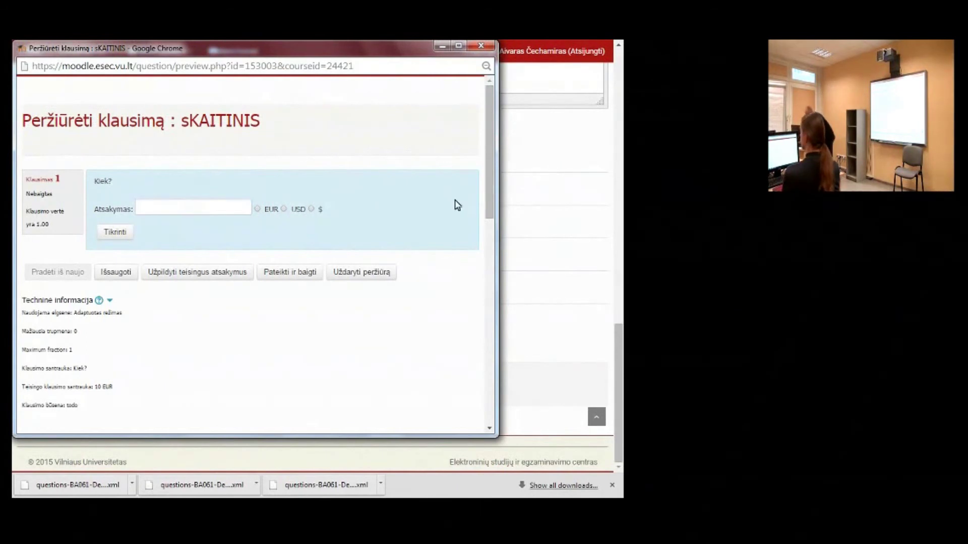
{"action": "left_click", "coordinate": [488, 50]}
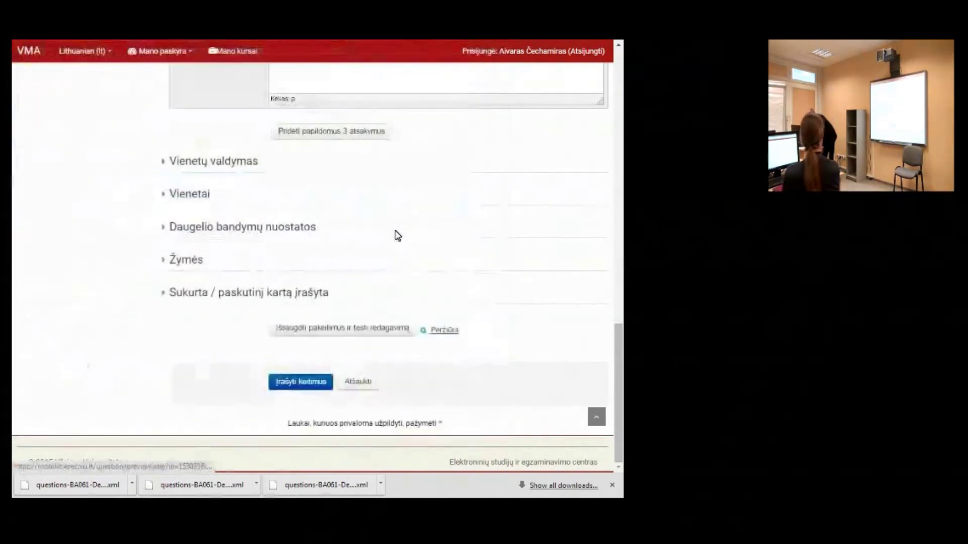
- Save the numerical question's changes and return to the question bank
{"action": "scroll", "coordinate": [378, 242], "scroll_direction": "up", "scroll_amount": 5}
{"action": "scroll", "coordinate": [312, 365], "scroll_direction": "down", "scroll_amount": 5}
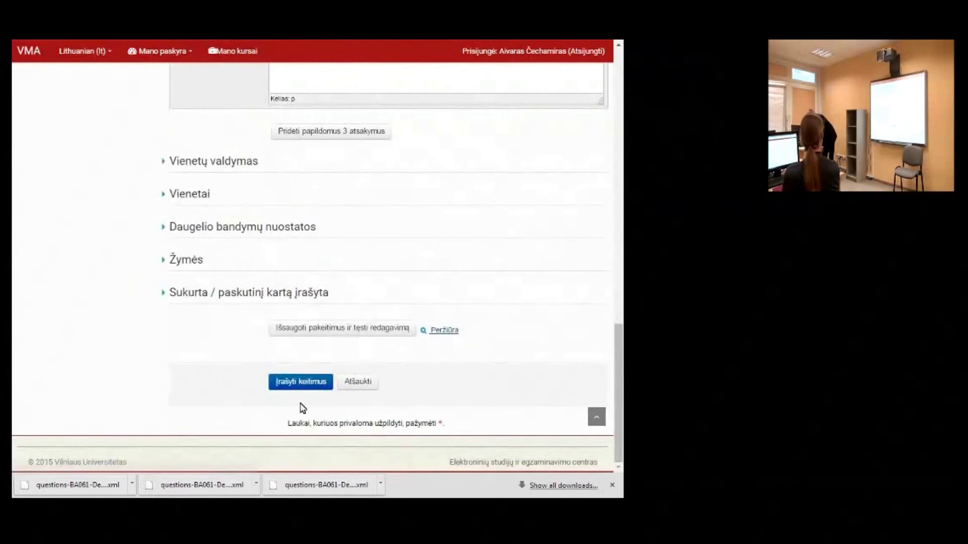
{"action": "left_click", "coordinate": [311, 383]}
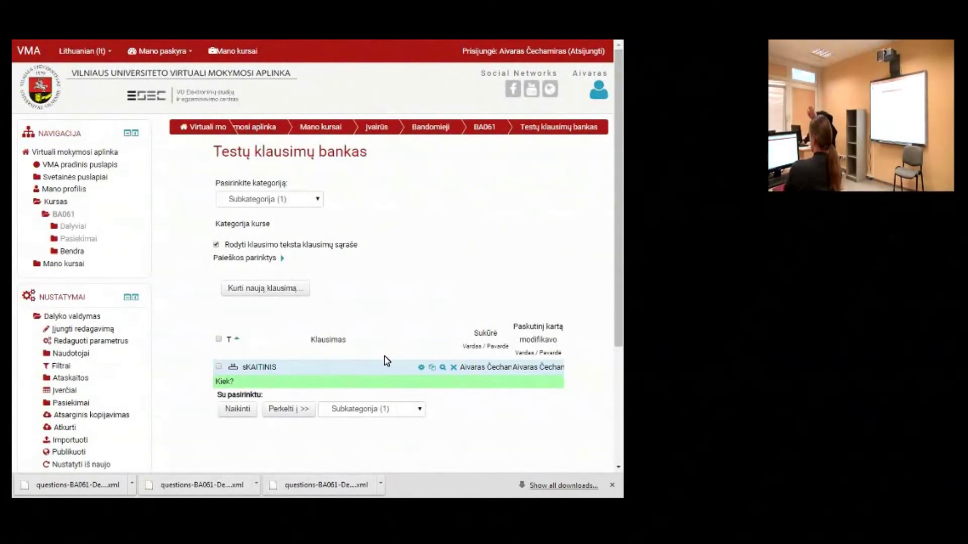
- Open the sKAITINIS question's editing form from the question bank and leave it without making changes
{"action": "left_click", "coordinate": [424, 370]}
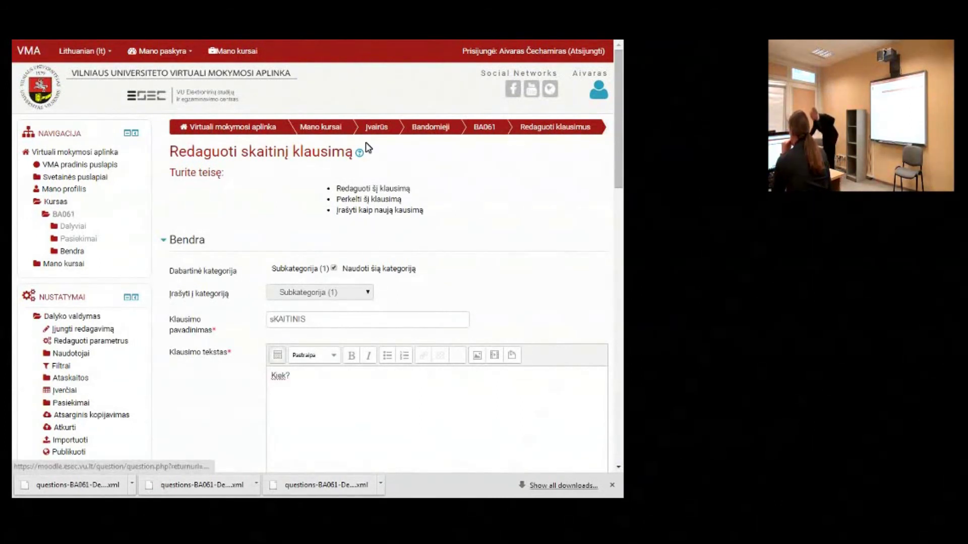
{"action": "left_click", "coordinate": [530, 130]}
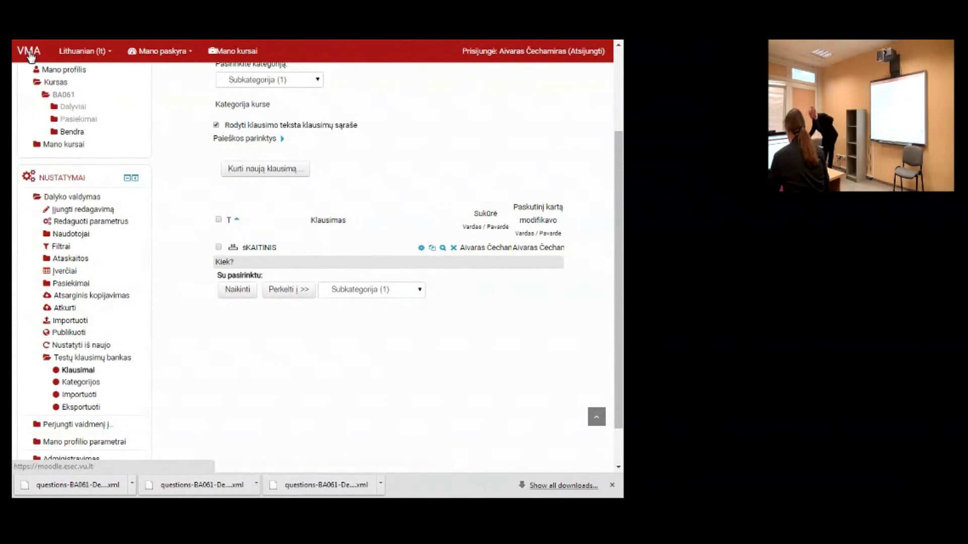
- Start a new embedded-answers question (Įterpiami atsakymai) in the Subkategorija category
{"action": "left_click", "coordinate": [263, 171]}
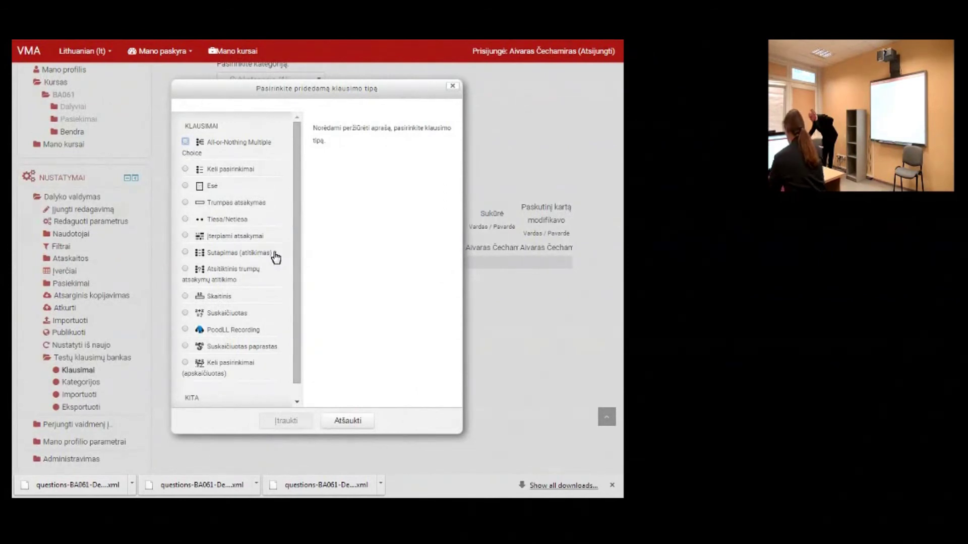
{"action": "left_click", "coordinate": [253, 241]}
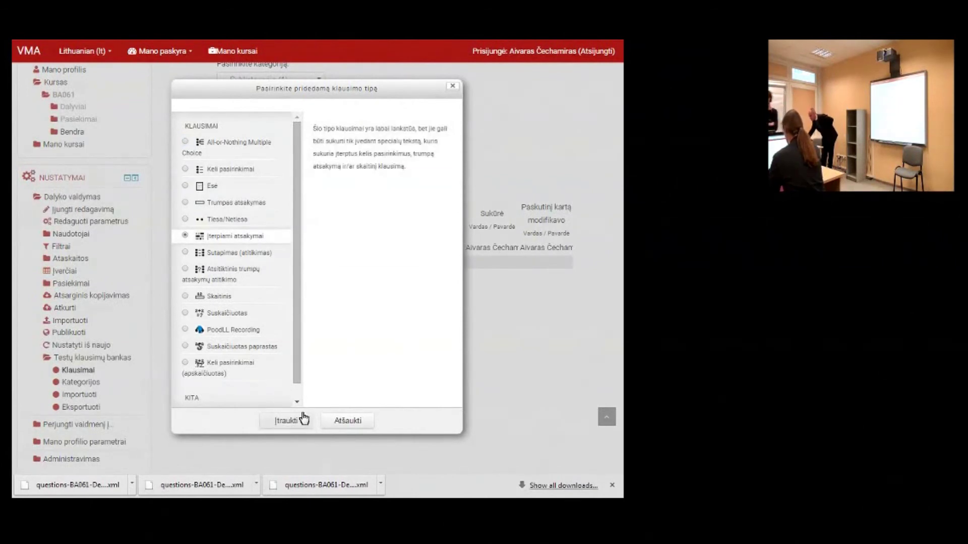
{"action": "left_click", "coordinate": [286, 421]}
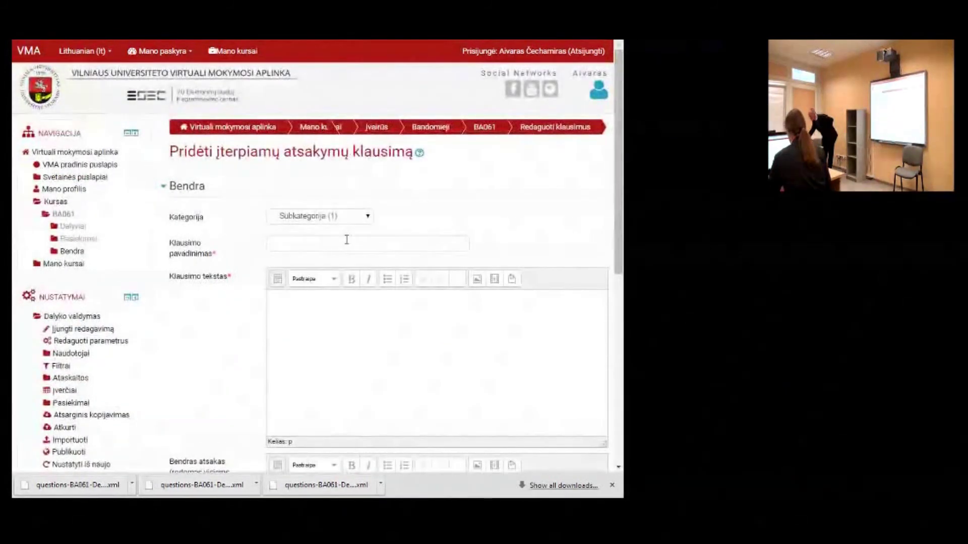
- Name the new question "Įterpiami atsakymai"
{"action": "left_click", "coordinate": [327, 249]}
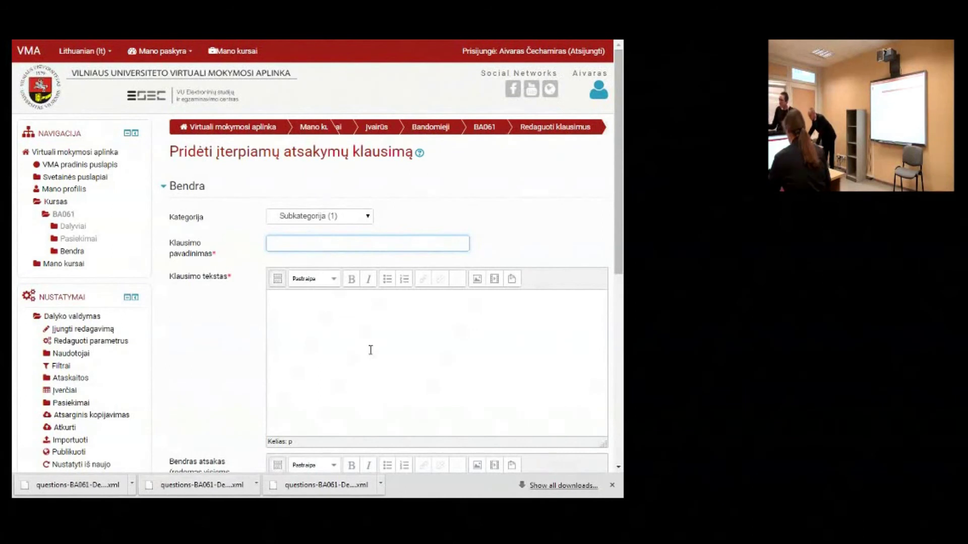
{"action": "type", "text": "%"}
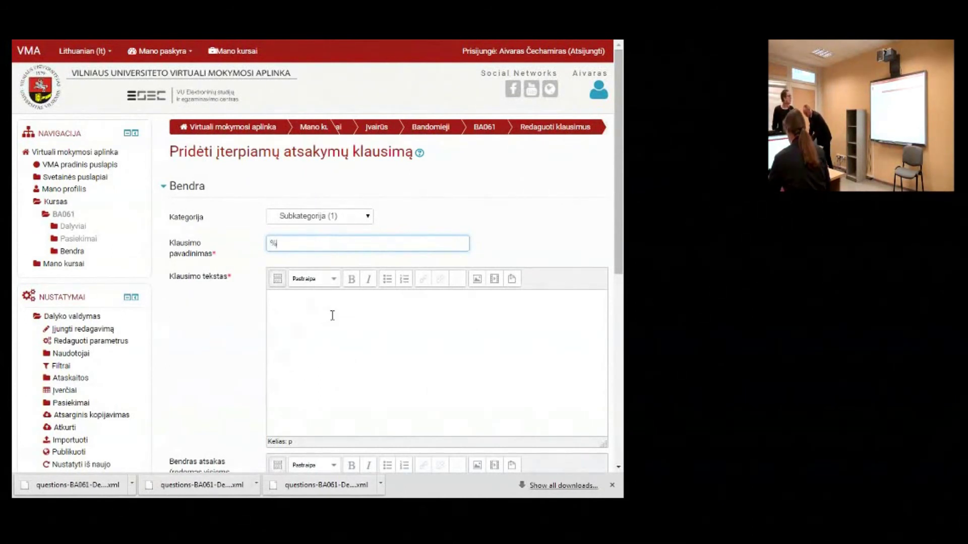
{"action": "type", "text": "terpiami "}
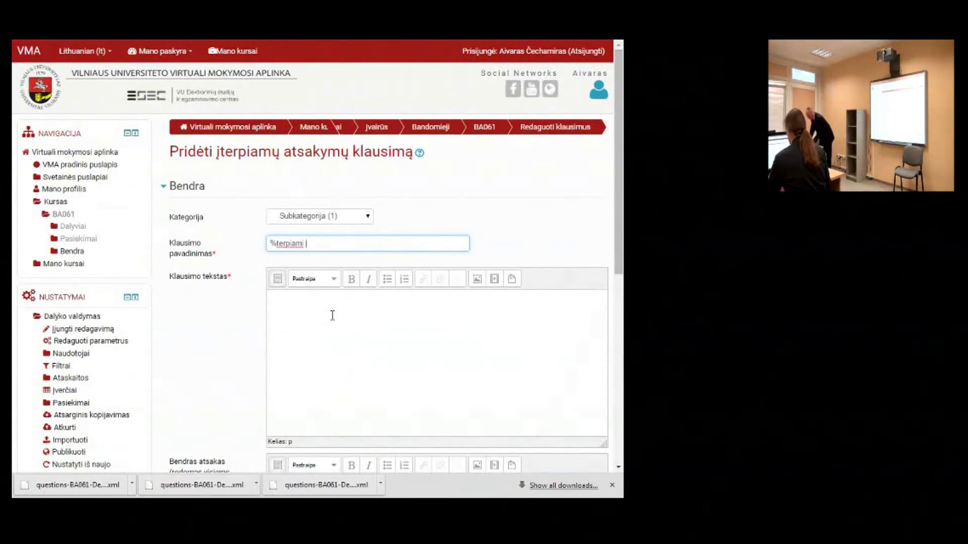
{"action": "type", "text": "atsaky"}
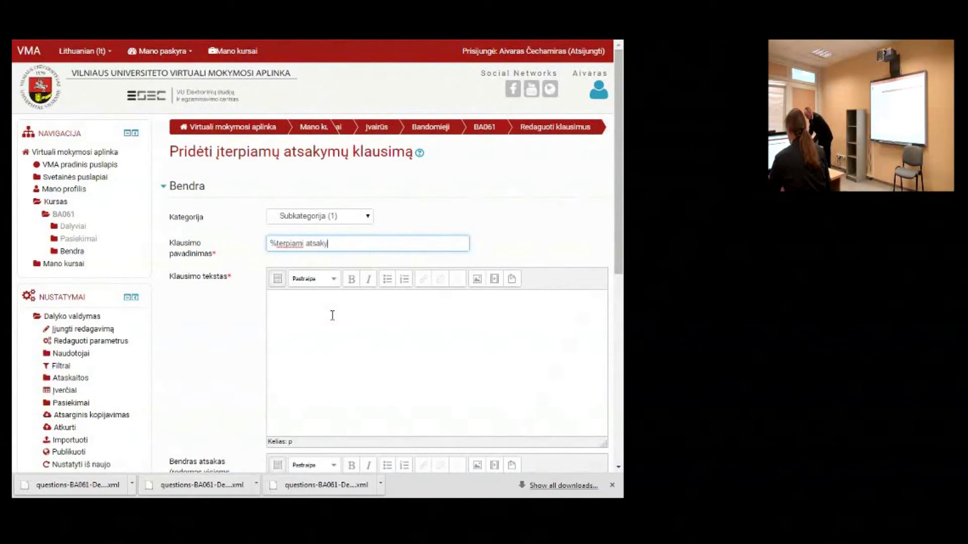
{"action": "type", "text": "mai"}
{"action": "key", "text": "Tab"}
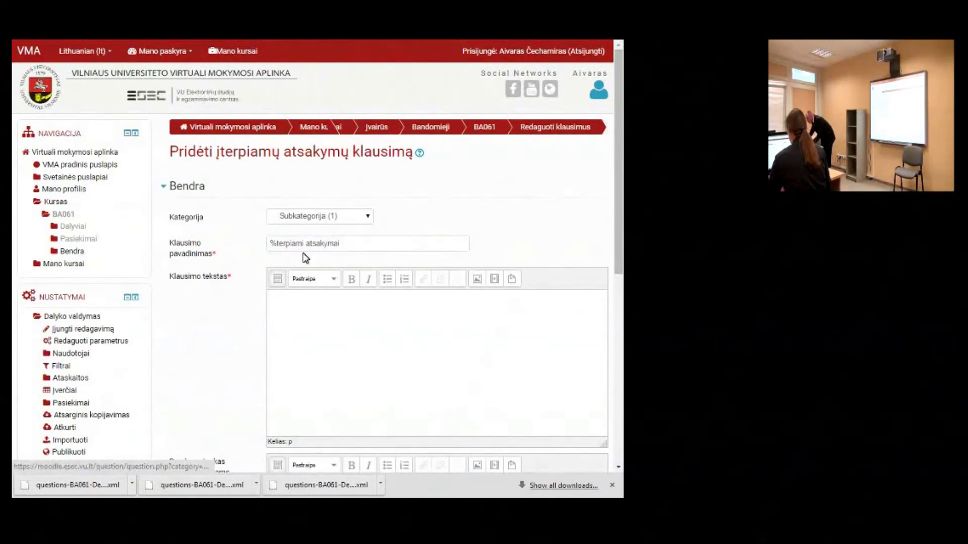
{"action": "left_click_drag", "start_coordinate": [274, 243], "coordinate": [261, 261]}
{"action": "key", "text": "Left"}
{"action": "key", "text": "Delete"}
{"action": "type", "text": "Į"}
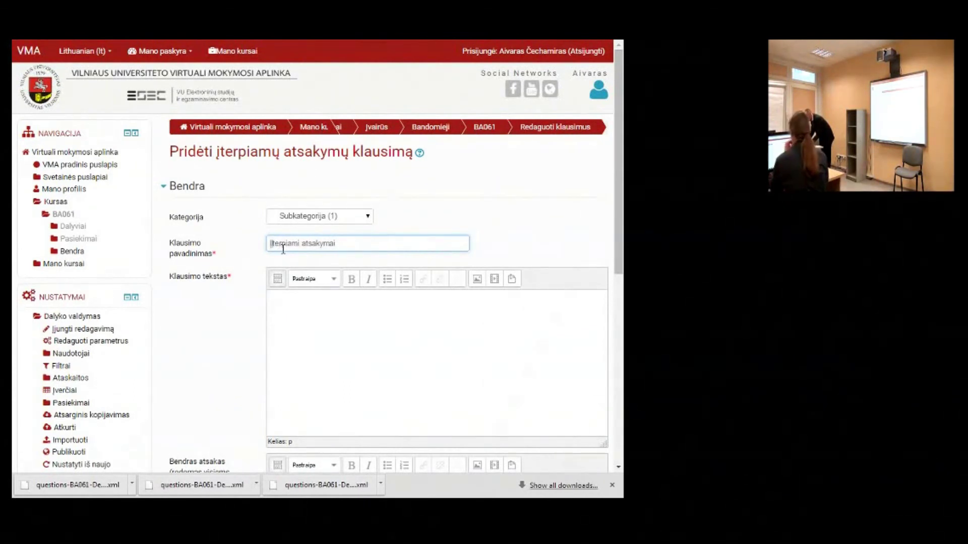
- Enlarge the page to 150% and enter the question text "Mano buvo du."
{"action": "left_click", "coordinate": [310, 320]}
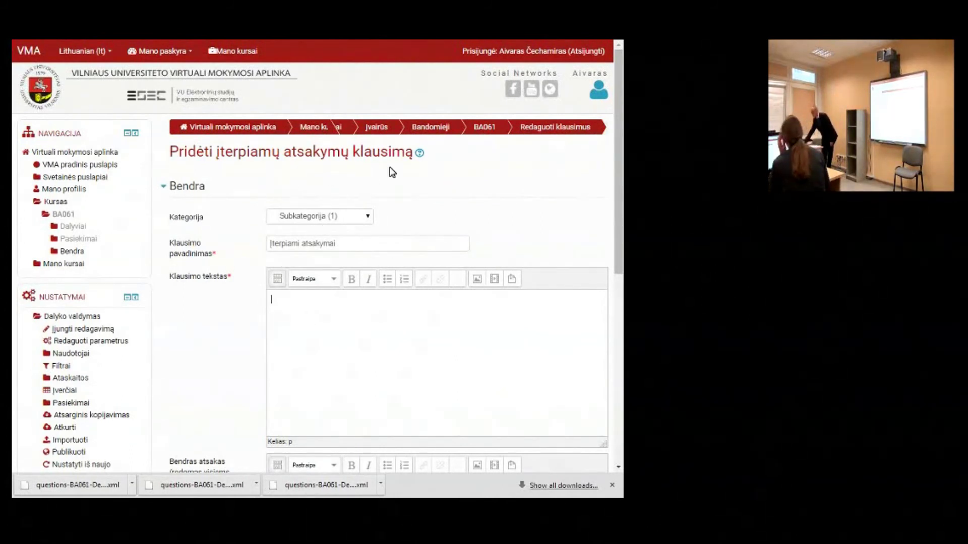
{"action": "scroll", "coordinate": [305, 270], "scroll_direction": "down", "scroll_amount": 3}
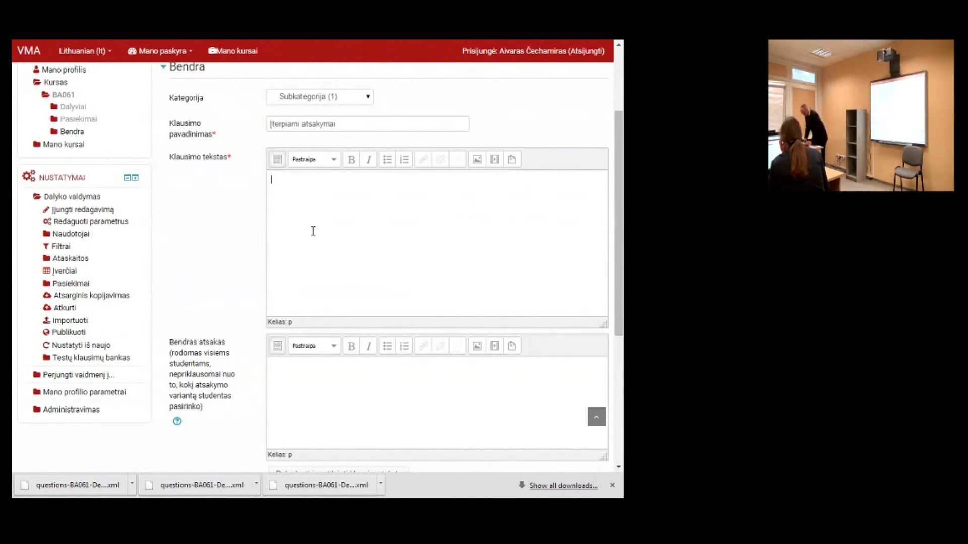
{"action": "key", "text": "ctrl+plus"}
{"action": "key", "text": "ctrl+plus"}
{"action": "key", "text": "ctrl+plus"}
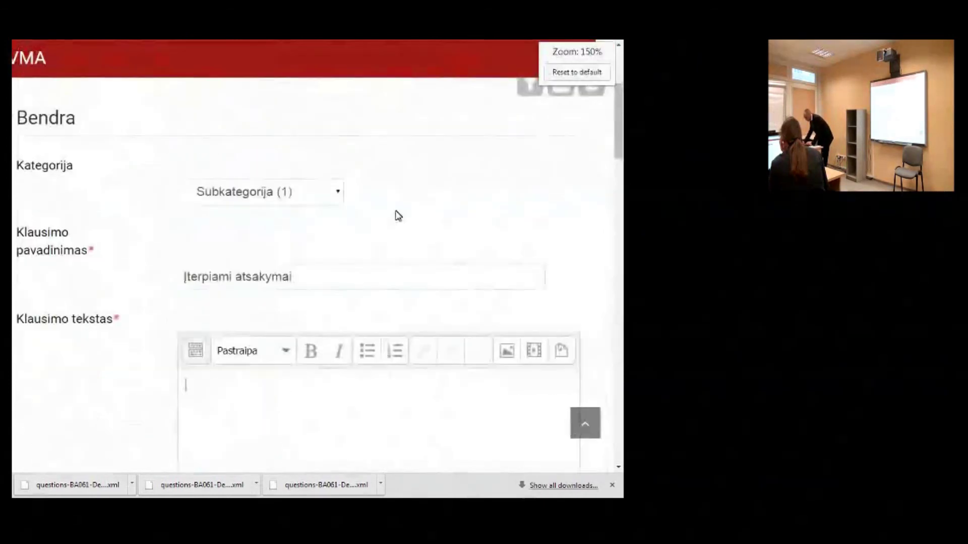
{"action": "scroll", "coordinate": [260, 412], "scroll_direction": "down", "scroll_amount": 3}
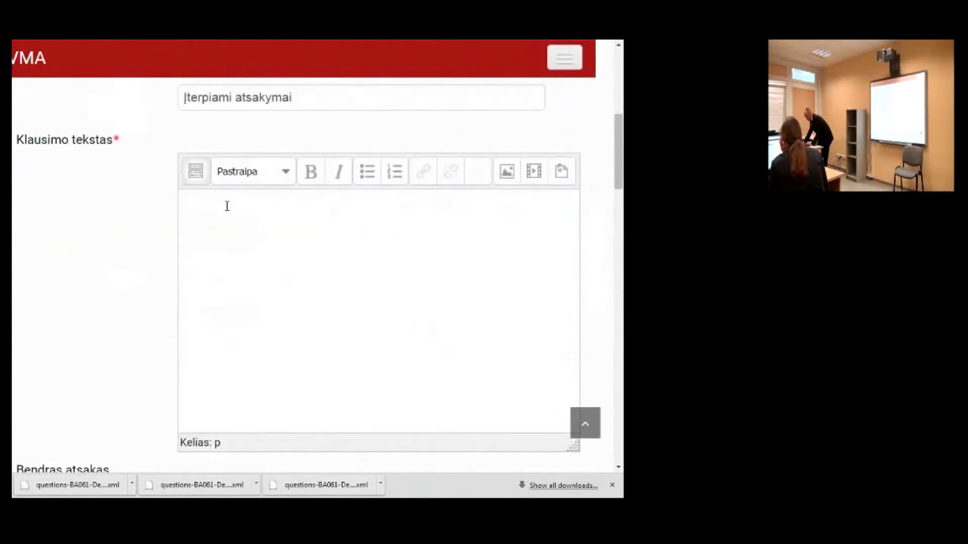
{"action": "type", "text": "Man"}
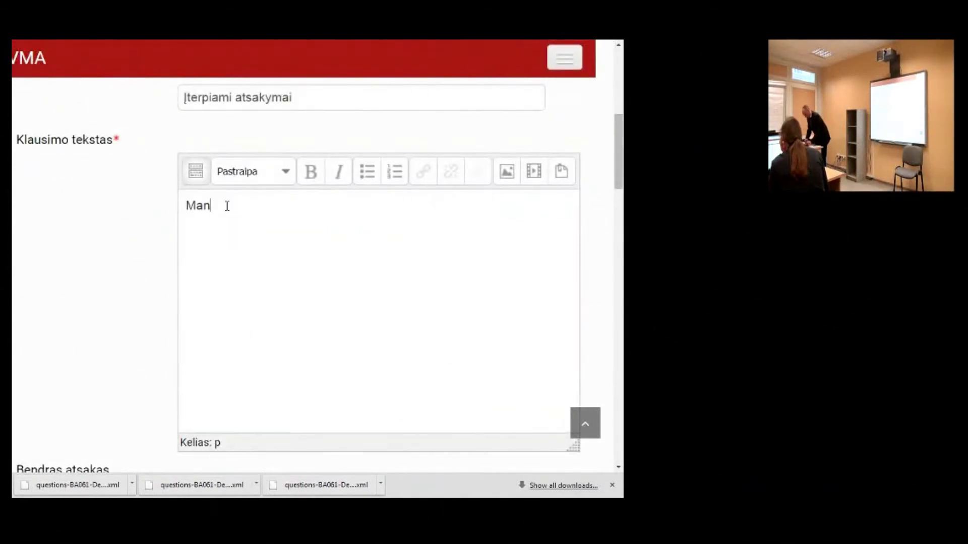
{"action": "type", "text": "o buvo du."}
- Insert an embedded case-sensitive short-answer code {1:SAC} after "Mano" in the question text
{"action": "left_click", "coordinate": [226, 205]}
{"action": "type", "text": "[["}
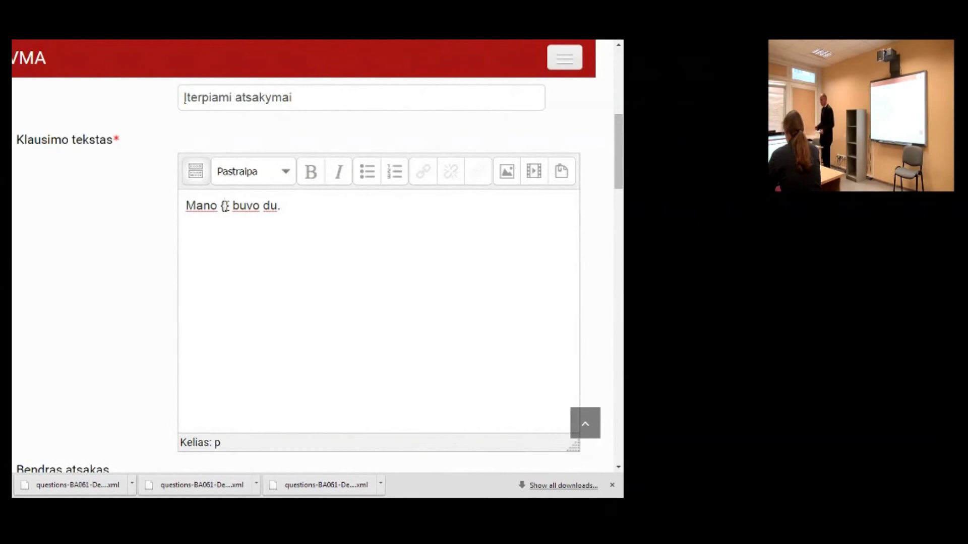
{"action": "type", "text": "1"}
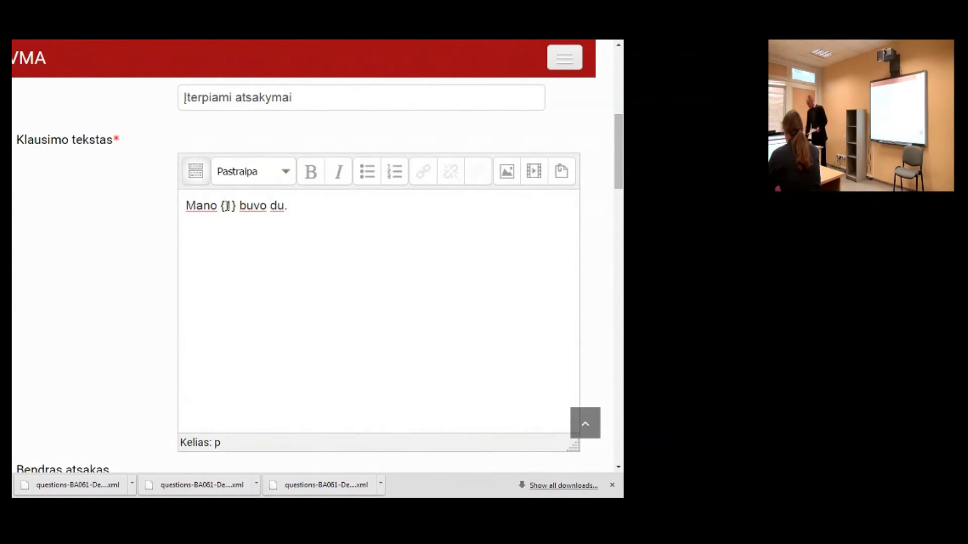
{"action": "type", "text": ":"}
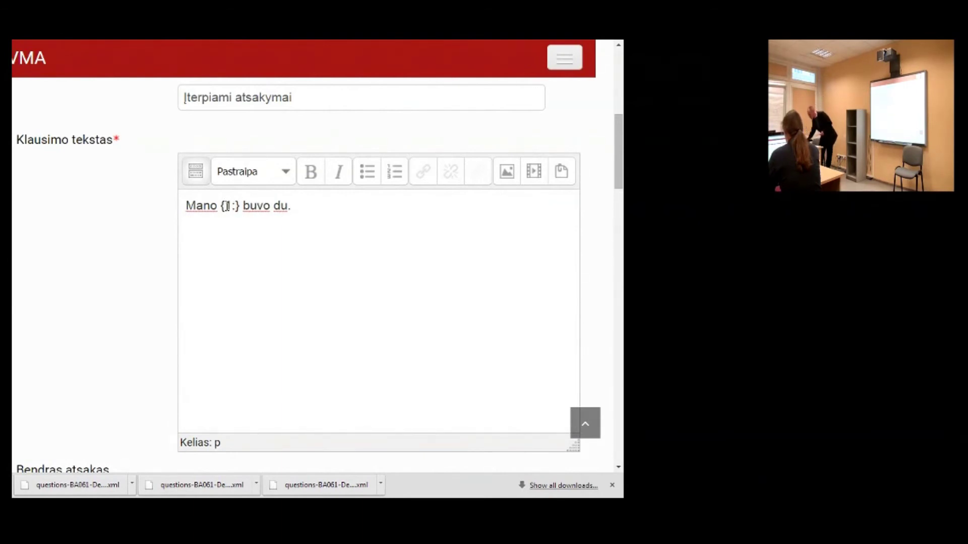
{"action": "key", "text": "Right"}
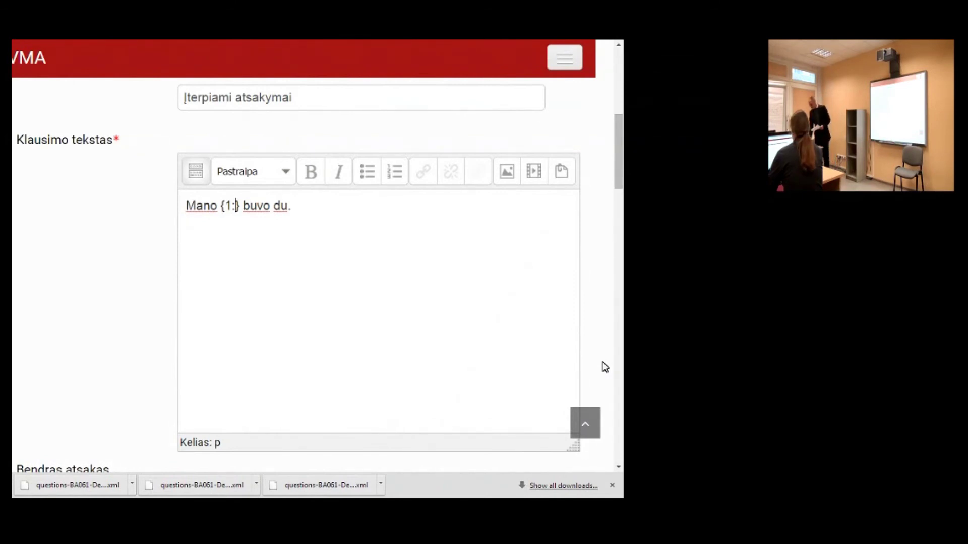
{"action": "type", "text": "SA"}
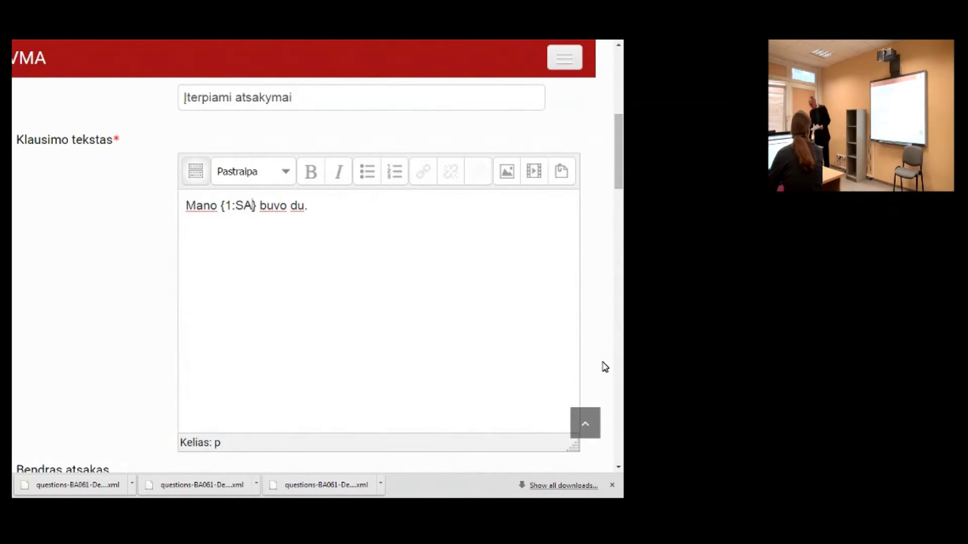
{"action": "type", "text": ":"}
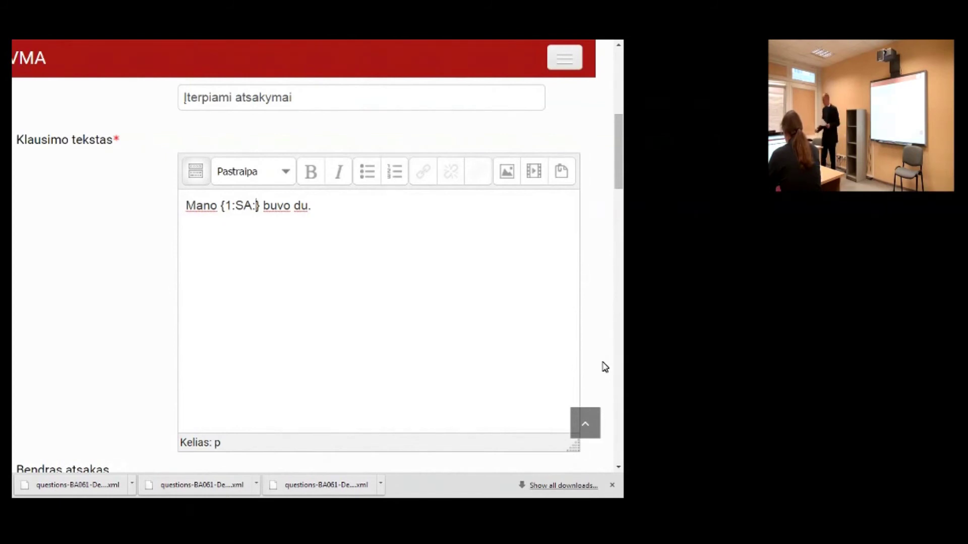
{"action": "type", "text": "C"}
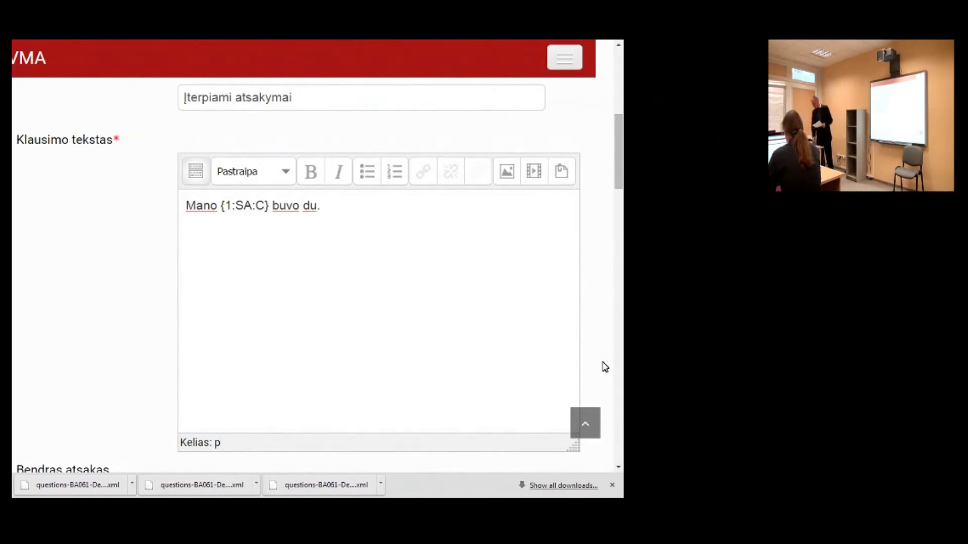
{"action": "key", "text": "BackSpace"}
{"action": "key", "text": "BackSpace"}
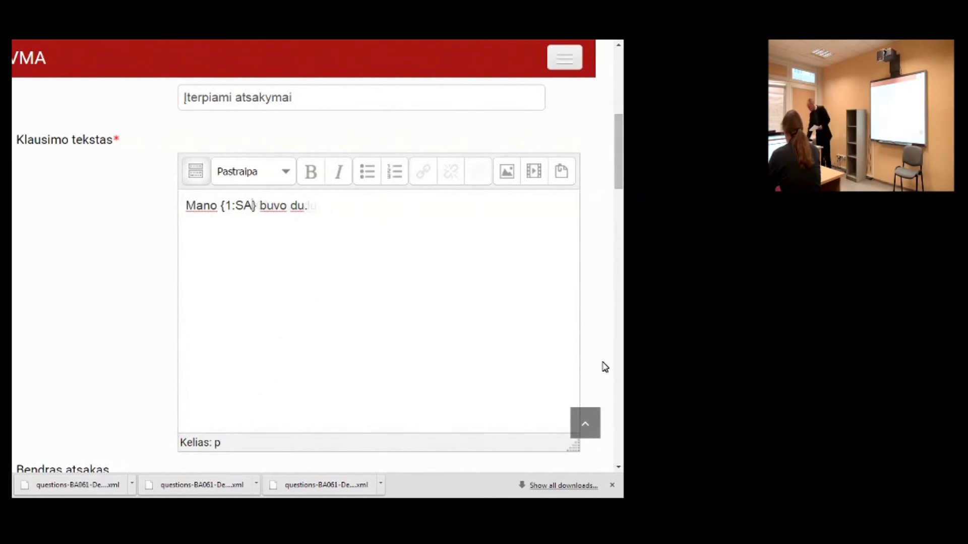
{"action": "type", "text": "C:"}
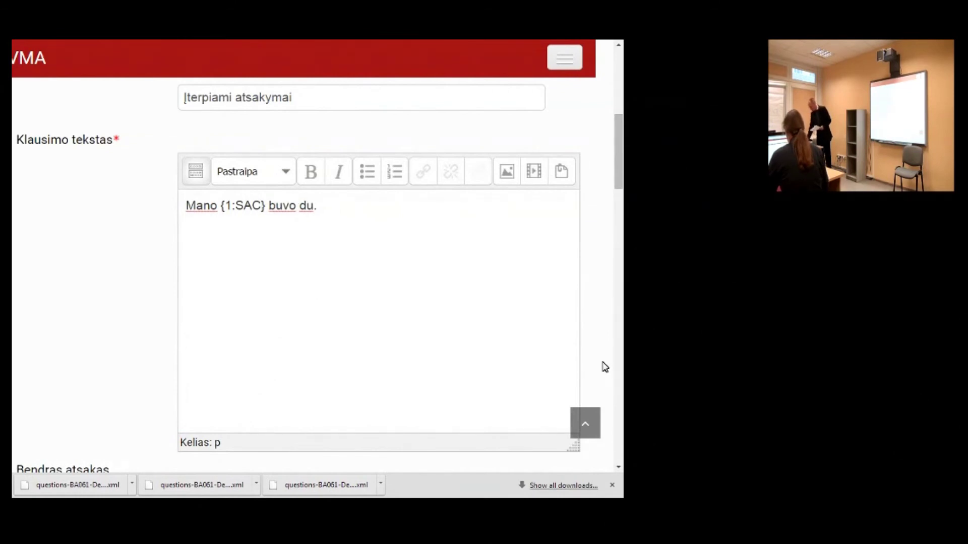